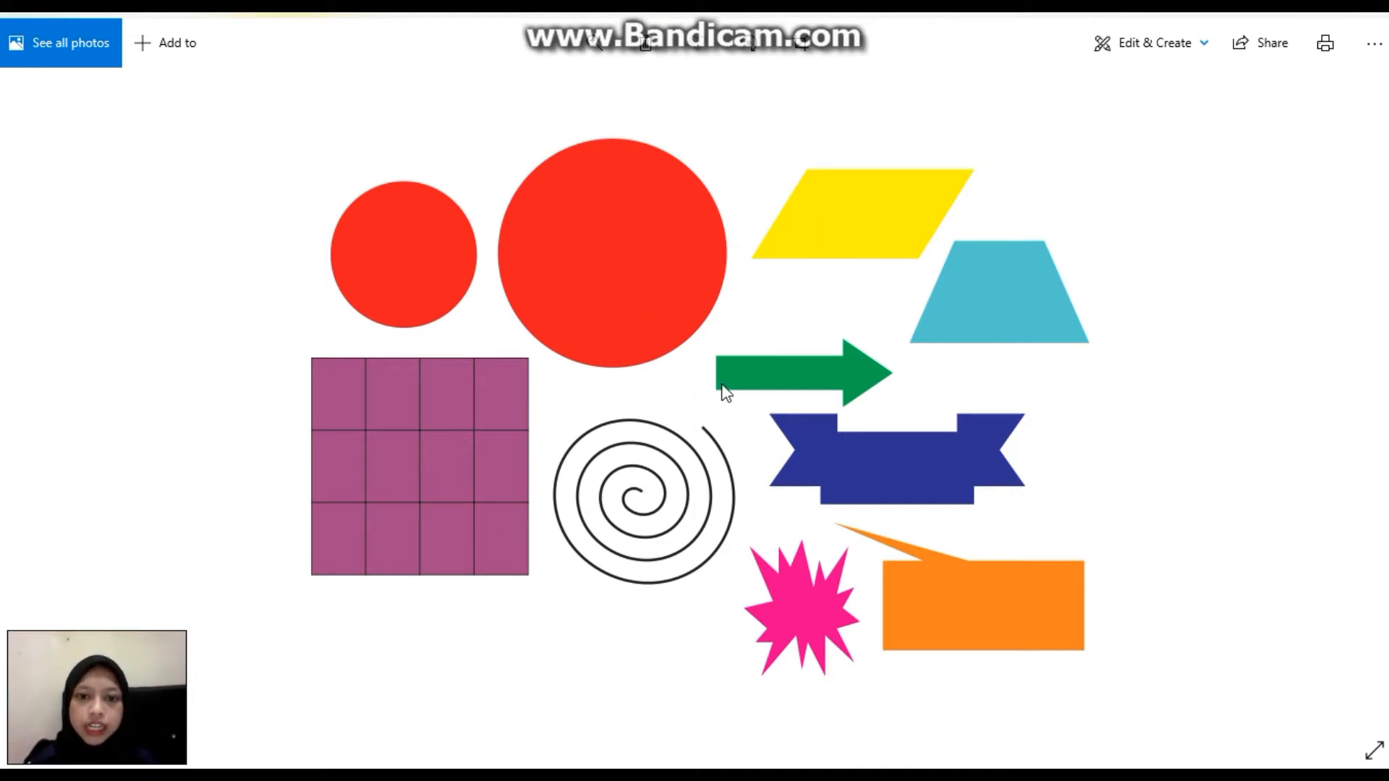
Look through the reference images of basic shapes, stars and polygons, and text on curves, ending on the basic shapes.
{"action": "key", "text": "Right"}
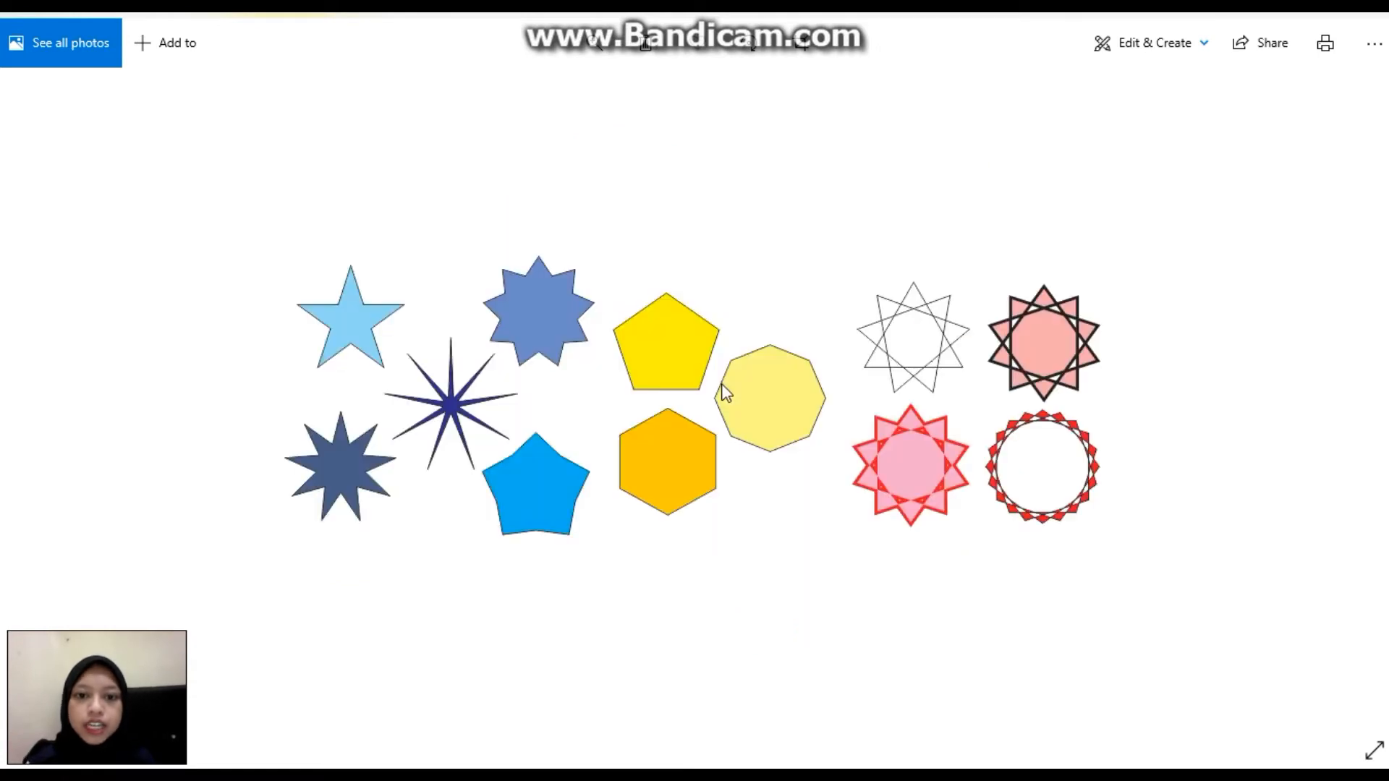
{"action": "key", "text": "Right"}
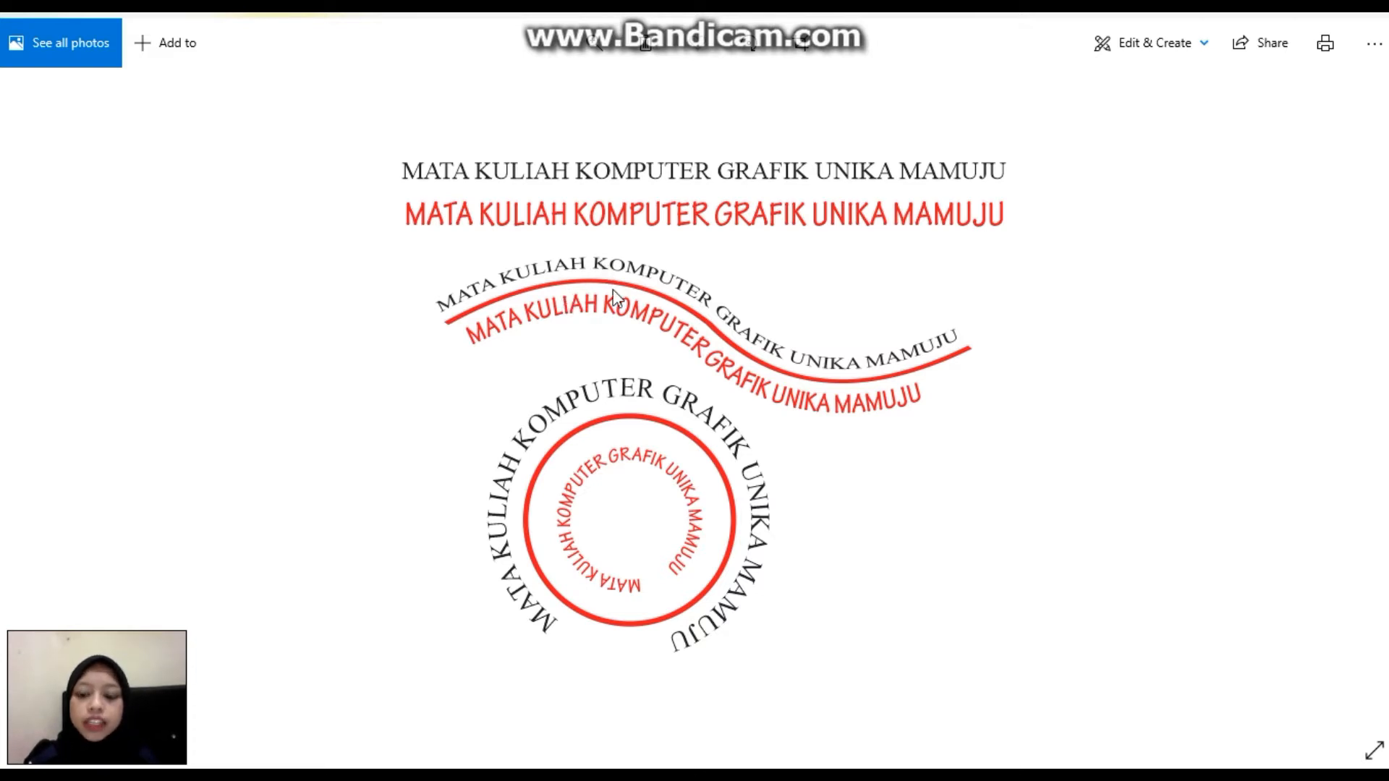
{"action": "key", "text": "Left"}
{"action": "key", "text": "Left"}
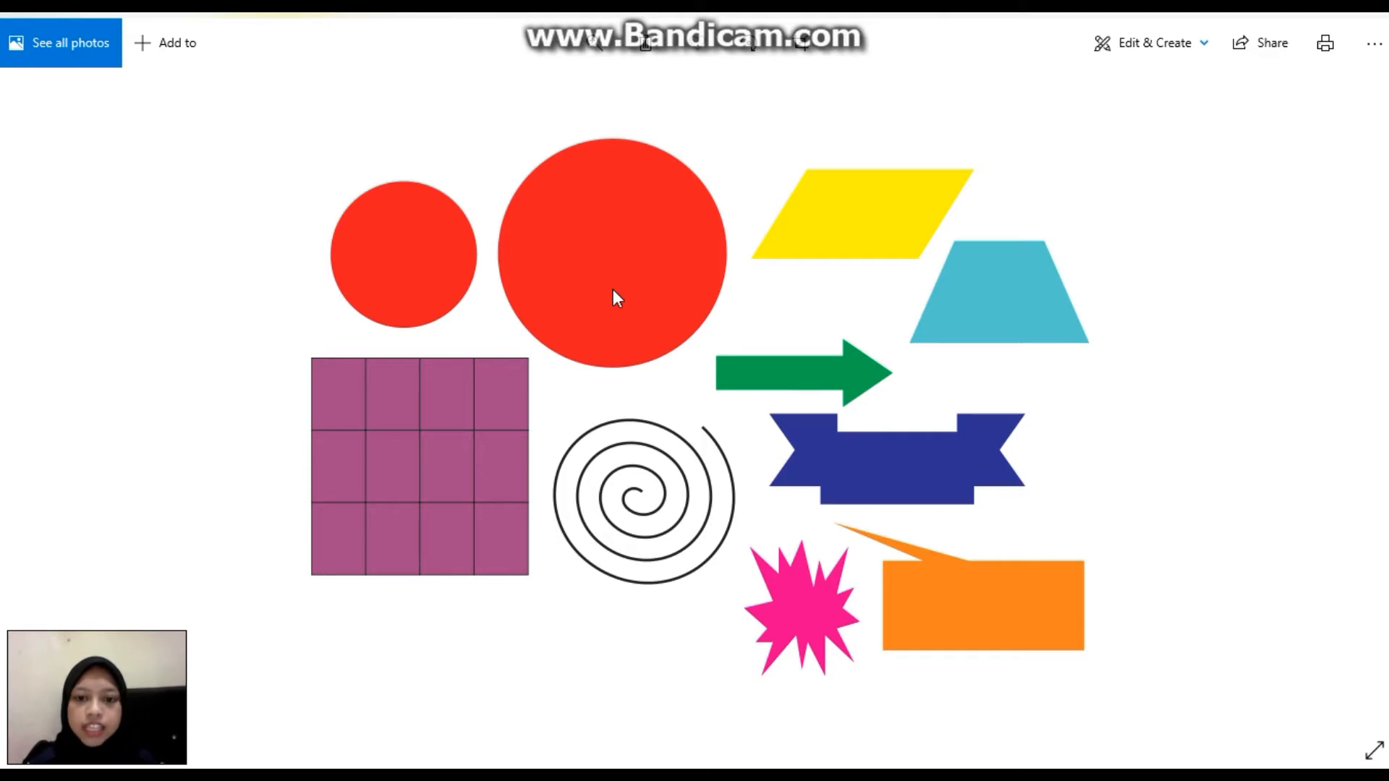
Switch to CorelDRAW and create a new A4 document named TUGAS 3 with landscape orientation.
{"action": "key", "text": "super"}
{"action": "left_click", "coordinate": [979, 756]}
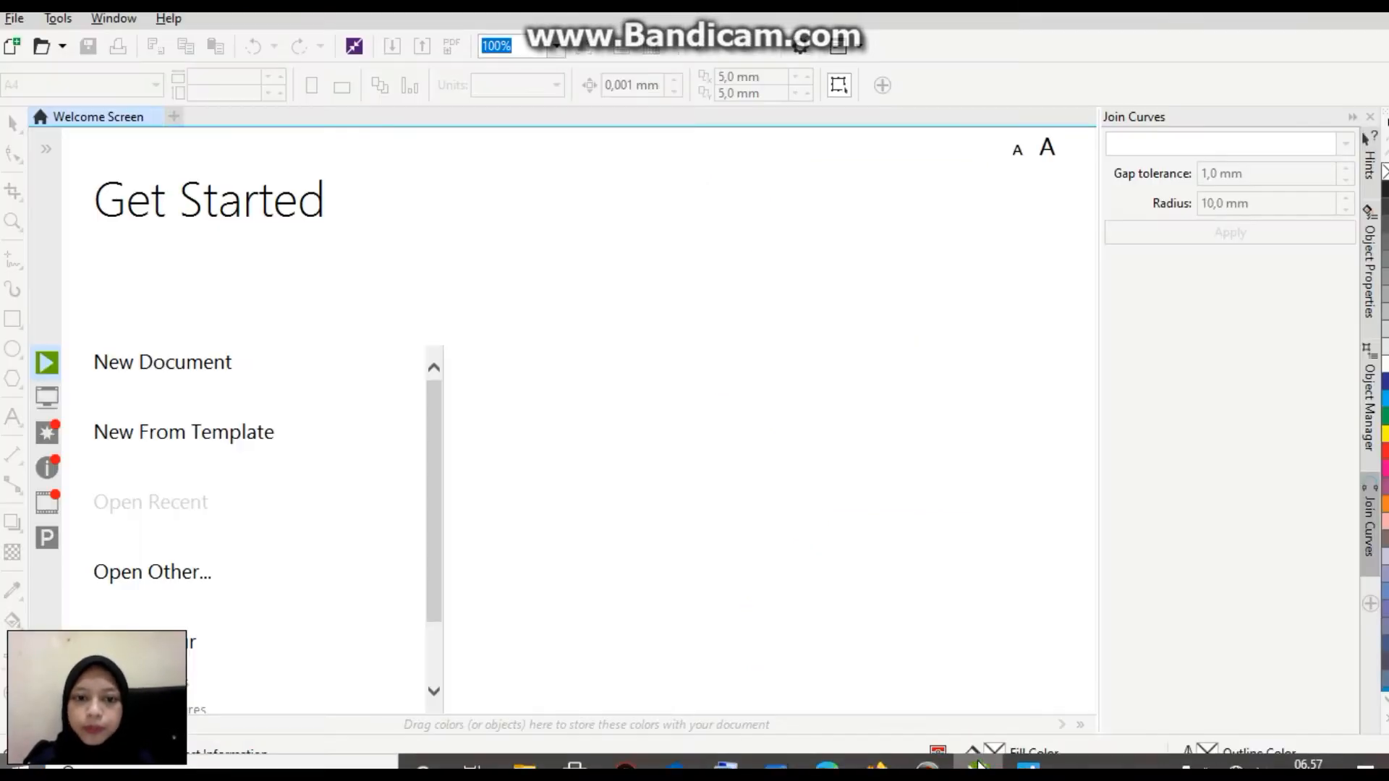
{"action": "left_click", "coordinate": [179, 369]}
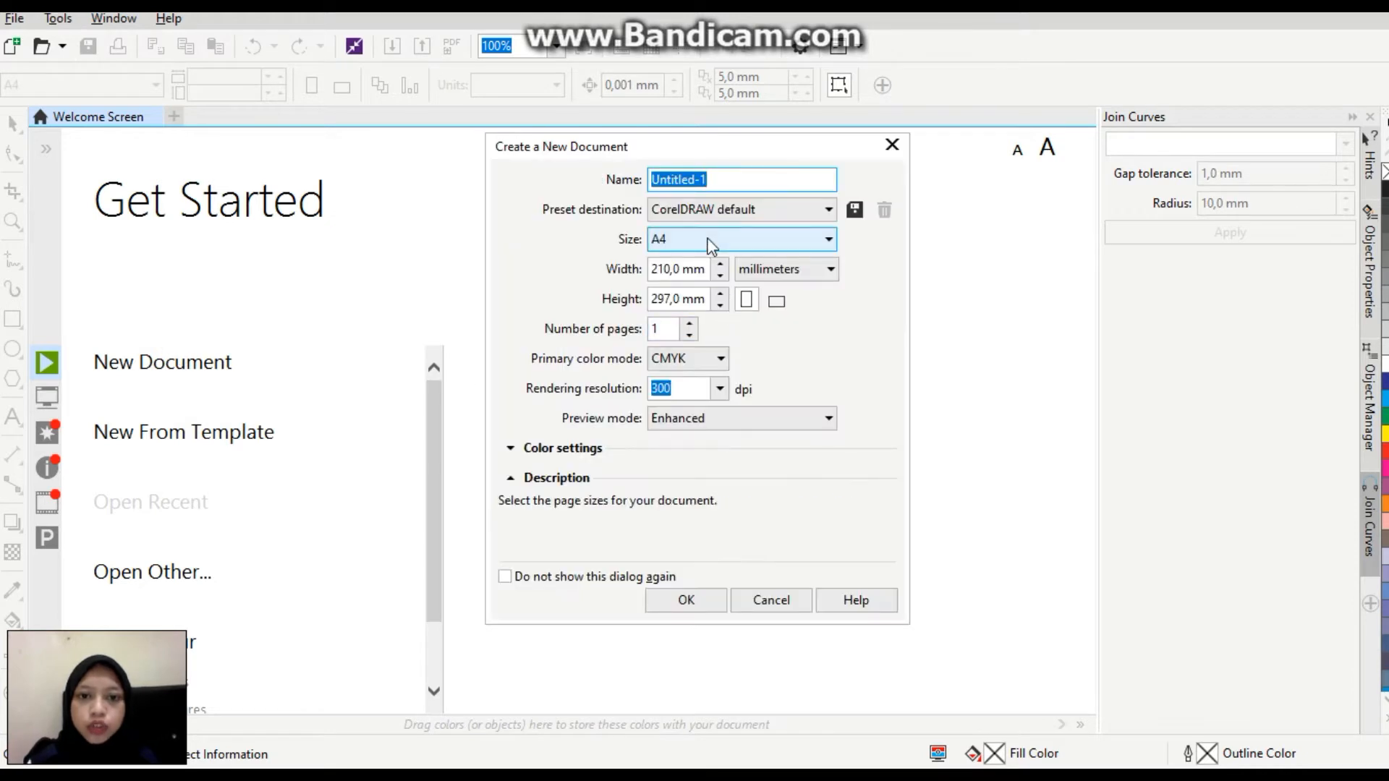
{"action": "type", "text": "TUGAS 3"}
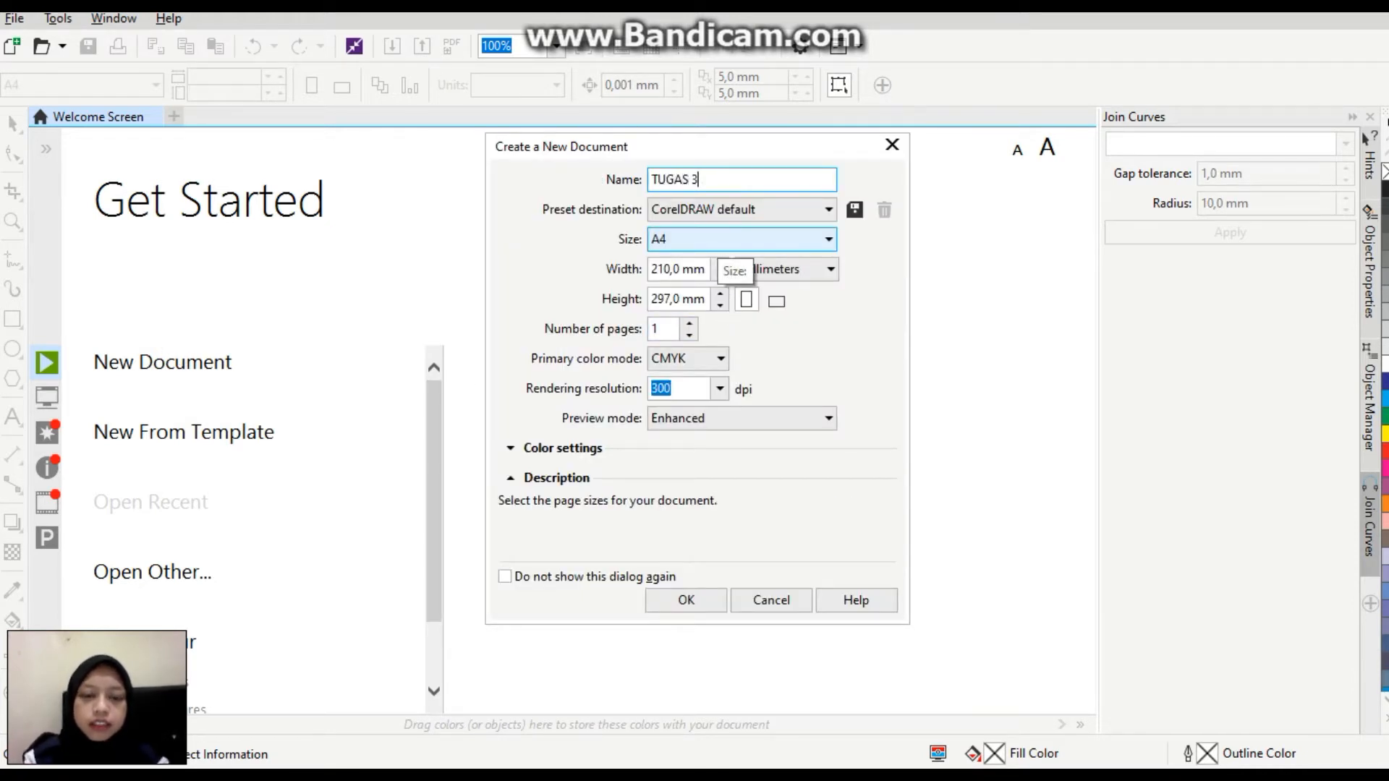
{"action": "left_click", "coordinate": [709, 605]}
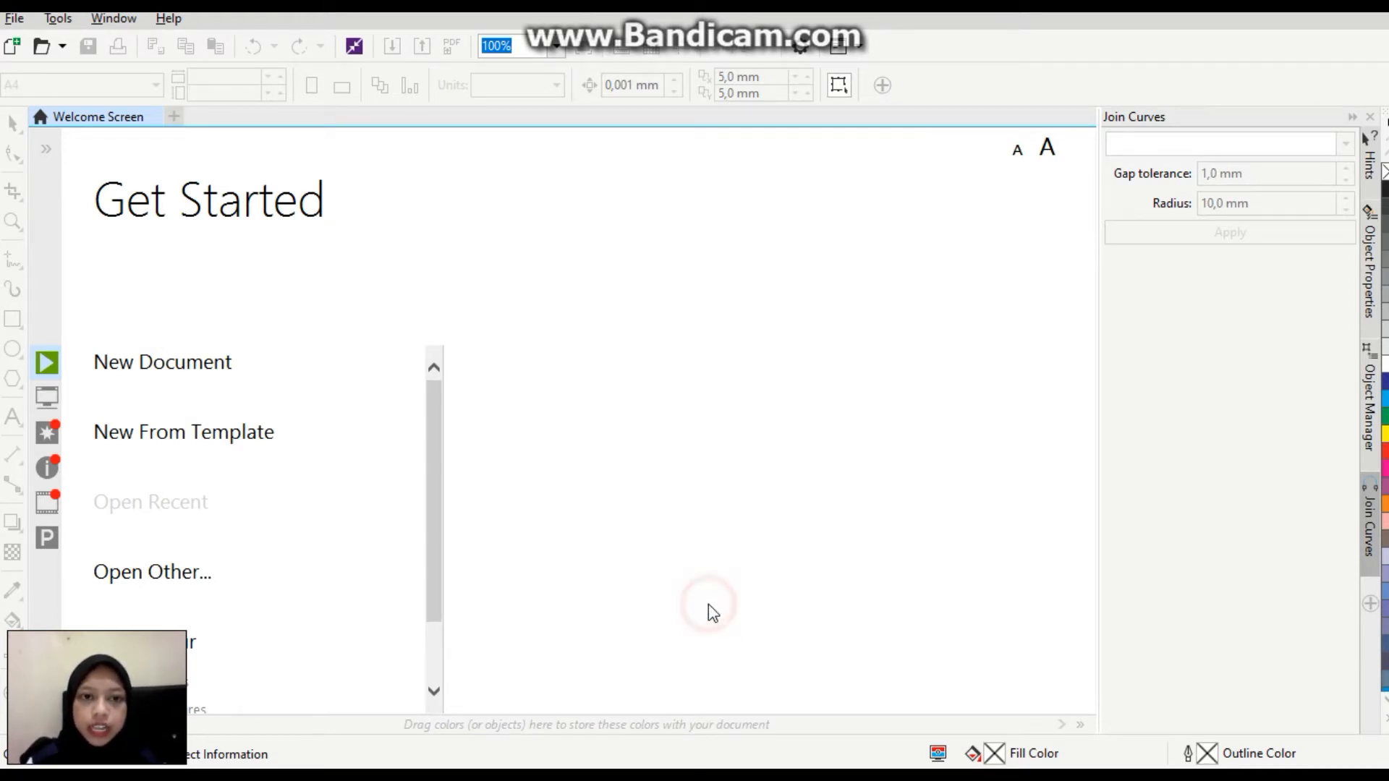
{"action": "left_click", "coordinate": [346, 88]}
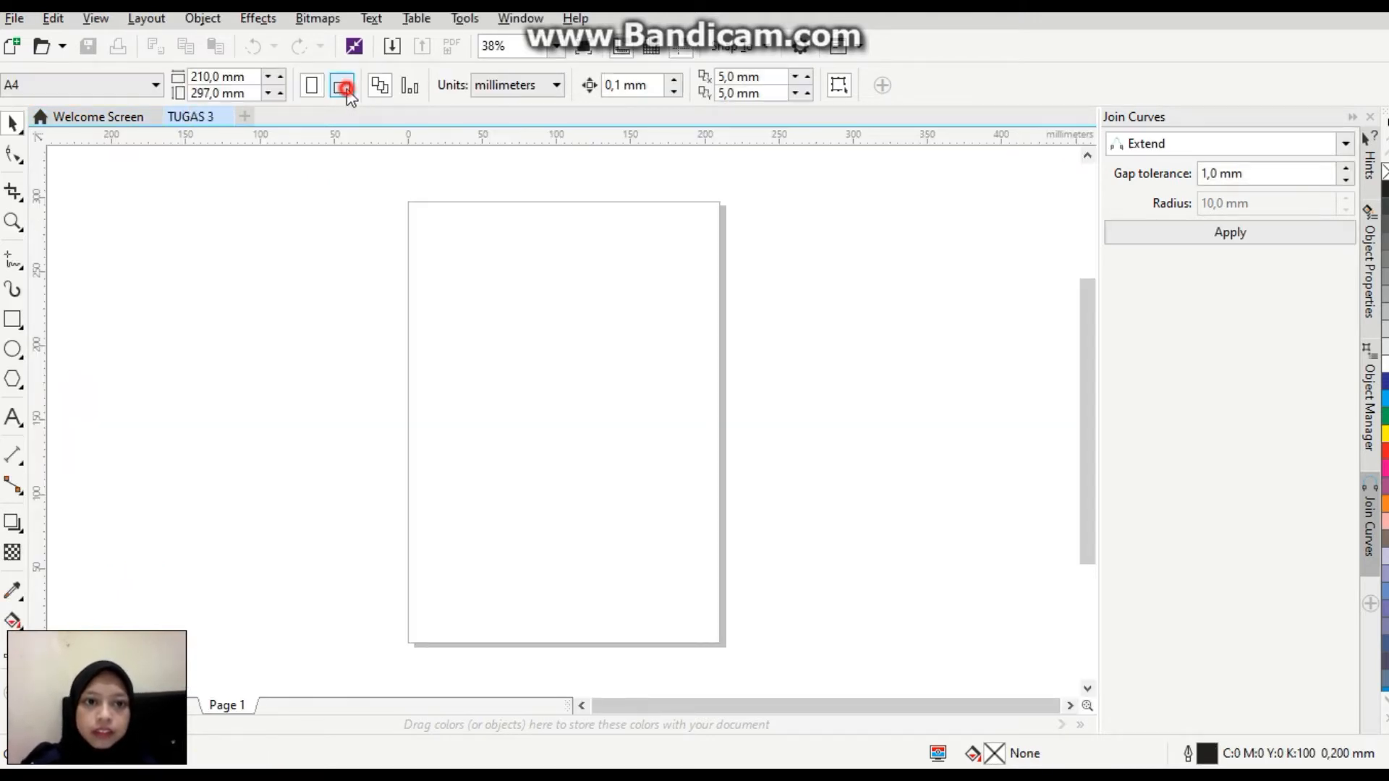
Draw a circle about 60 mm in diameter near the page's upper-left corner and move it slightly upwards.
{"action": "left_click", "coordinate": [557, 48]}
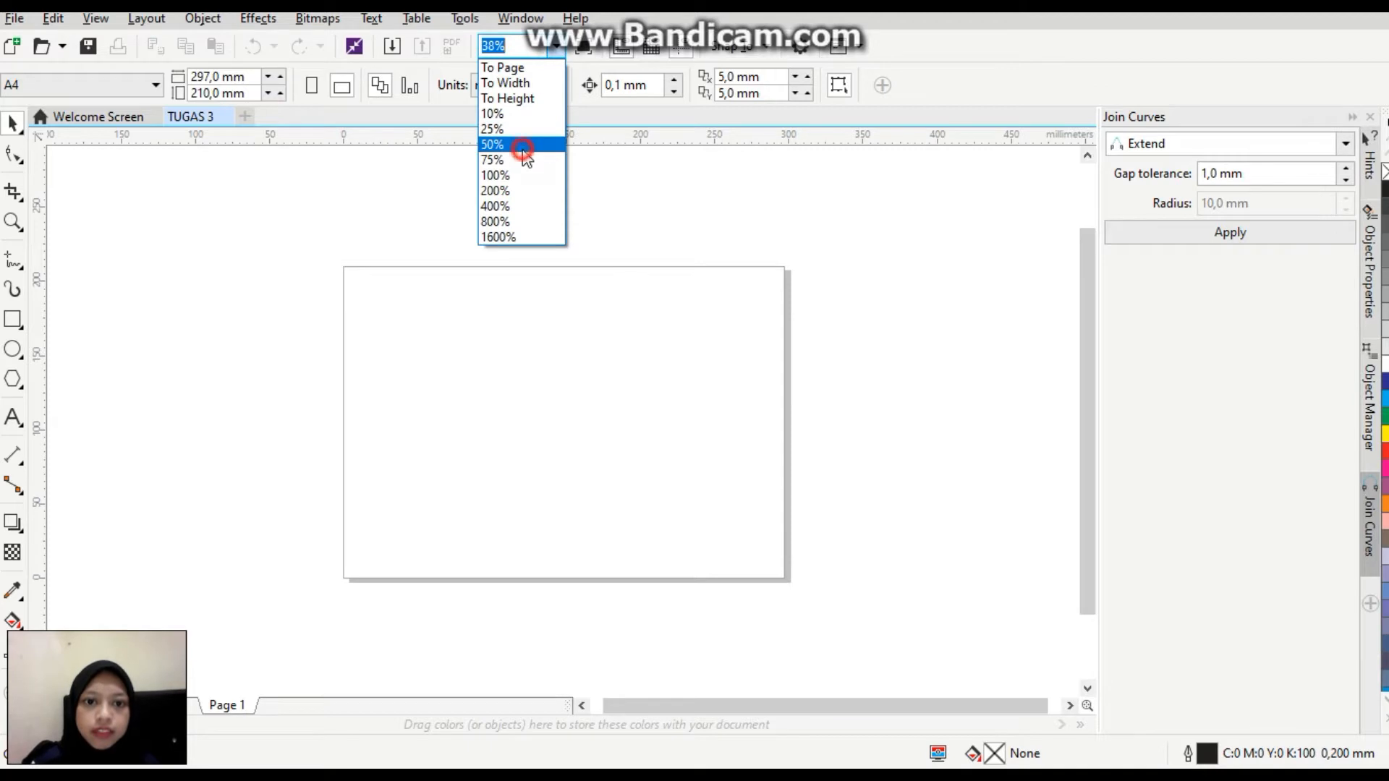
{"action": "left_click", "coordinate": [522, 148]}
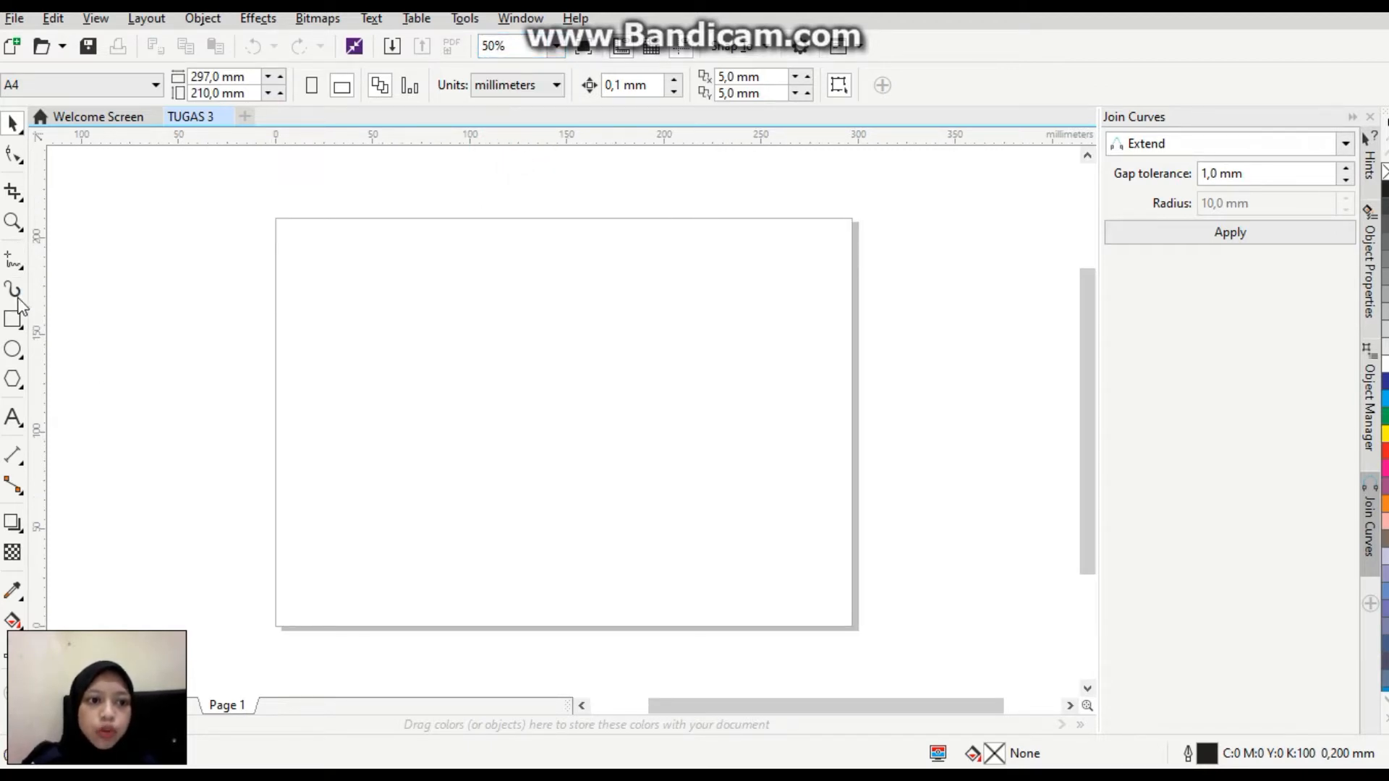
{"action": "left_click", "coordinate": [13, 350]}
{"action": "mouse_move", "coordinate": [306, 269]}
{"action": "left_mouse_down"}
{"action": "mouse_move", "coordinate": [382, 292]}
{"action": "mouse_move", "coordinate": [423, 359]}
{"action": "left_mouse_up"}
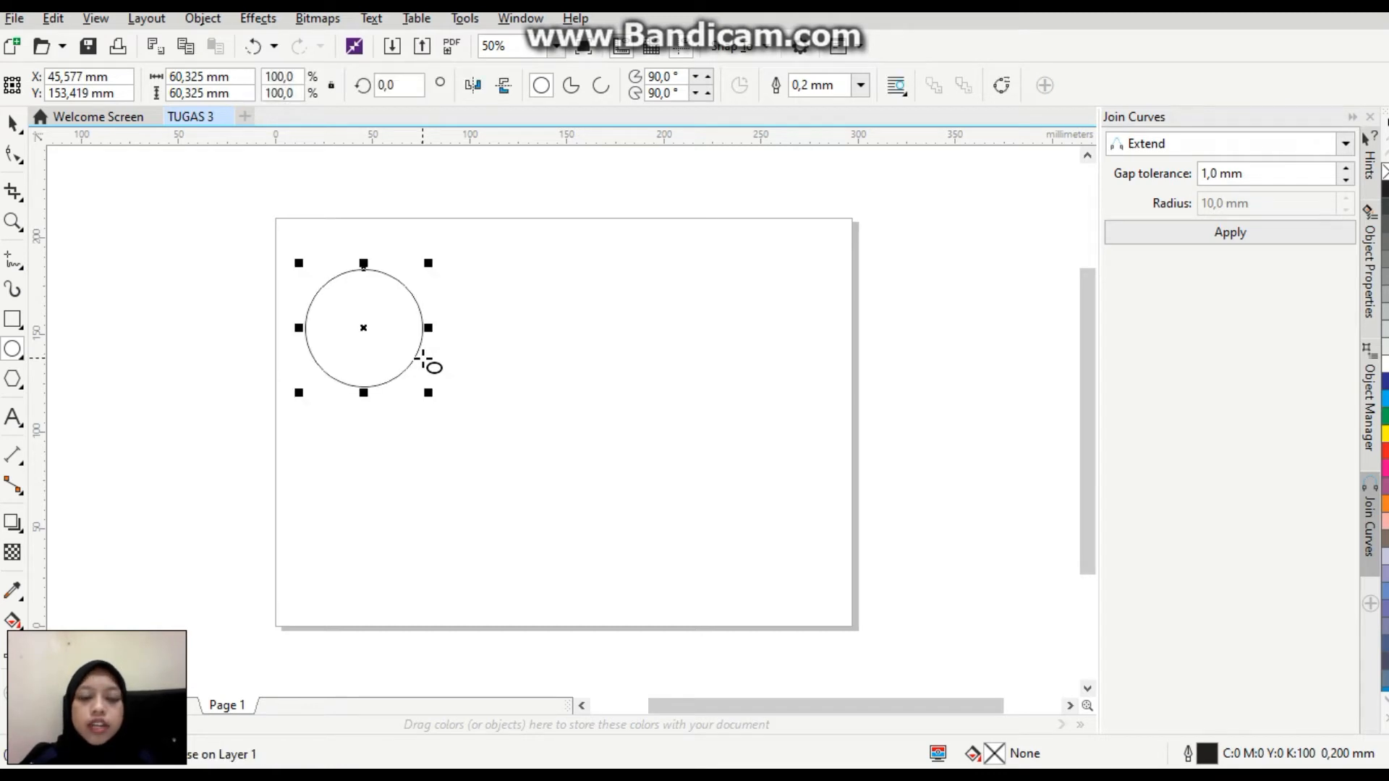
{"action": "left_click", "coordinate": [12, 125]}
{"action": "mouse_move", "coordinate": [358, 324]}
{"action": "left_mouse_down"}
{"action": "mouse_move", "coordinate": [385, 305]}
{"action": "mouse_move", "coordinate": [361, 304]}
{"action": "left_mouse_up"}
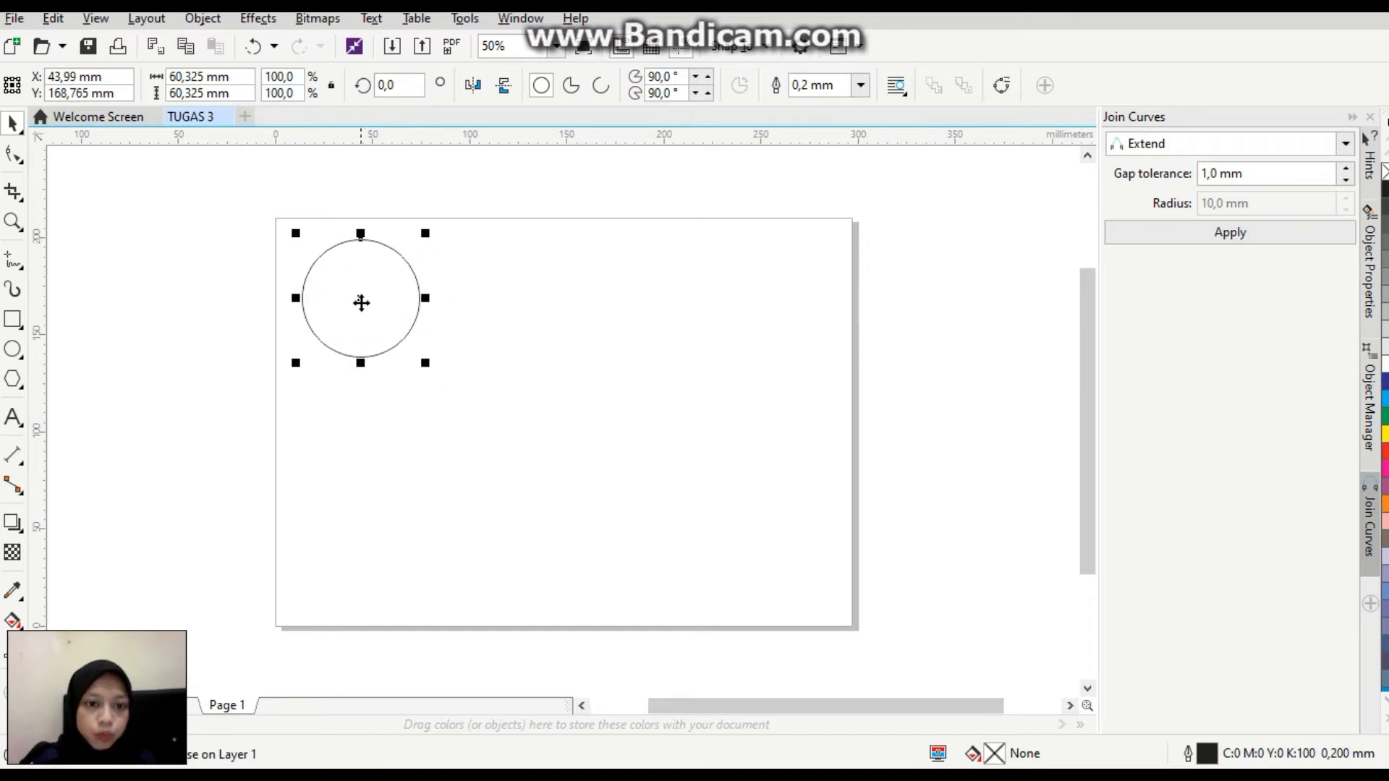
Scale the circle down to about 51 mm in diameter and fill it with red.
{"action": "left_click_drag", "start_coordinate": [429, 361], "coordinate": [406, 349]}
{"action": "left_click_drag", "start_coordinate": [347, 295], "coordinate": [348, 290]}
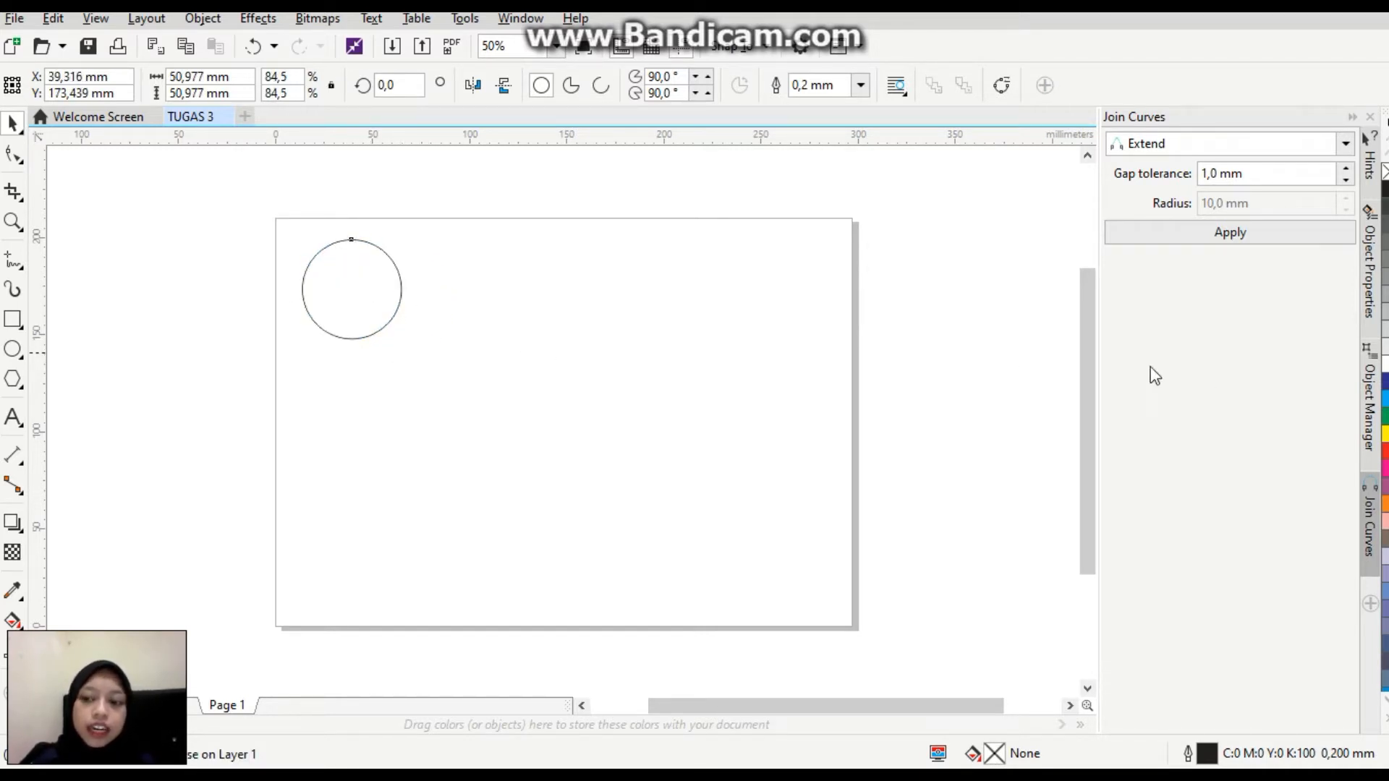
{"action": "left_click", "coordinate": [1385, 450]}
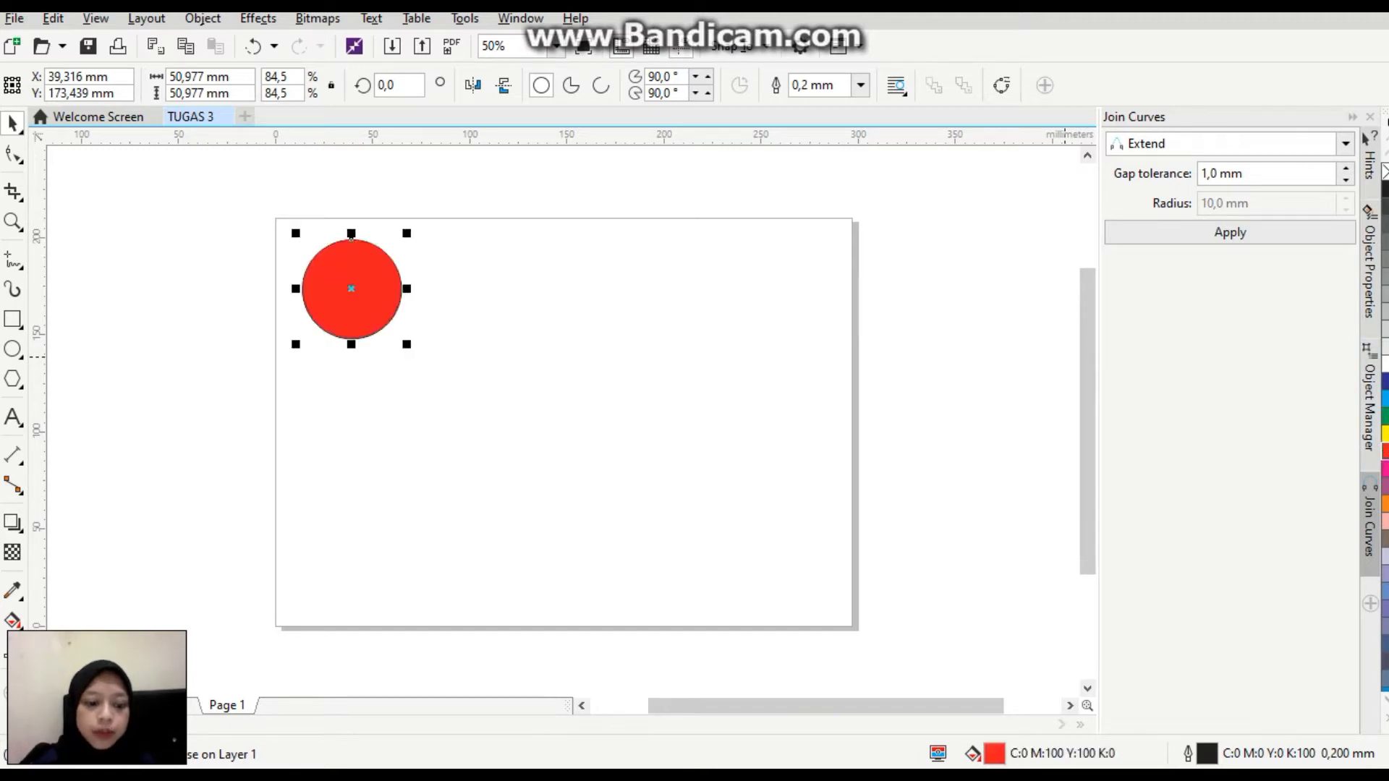
Duplicate the red circle, place the copy to the right of the original and enlarge it to about 78 mm in diameter.
{"action": "key", "text": "ctrl+d"}
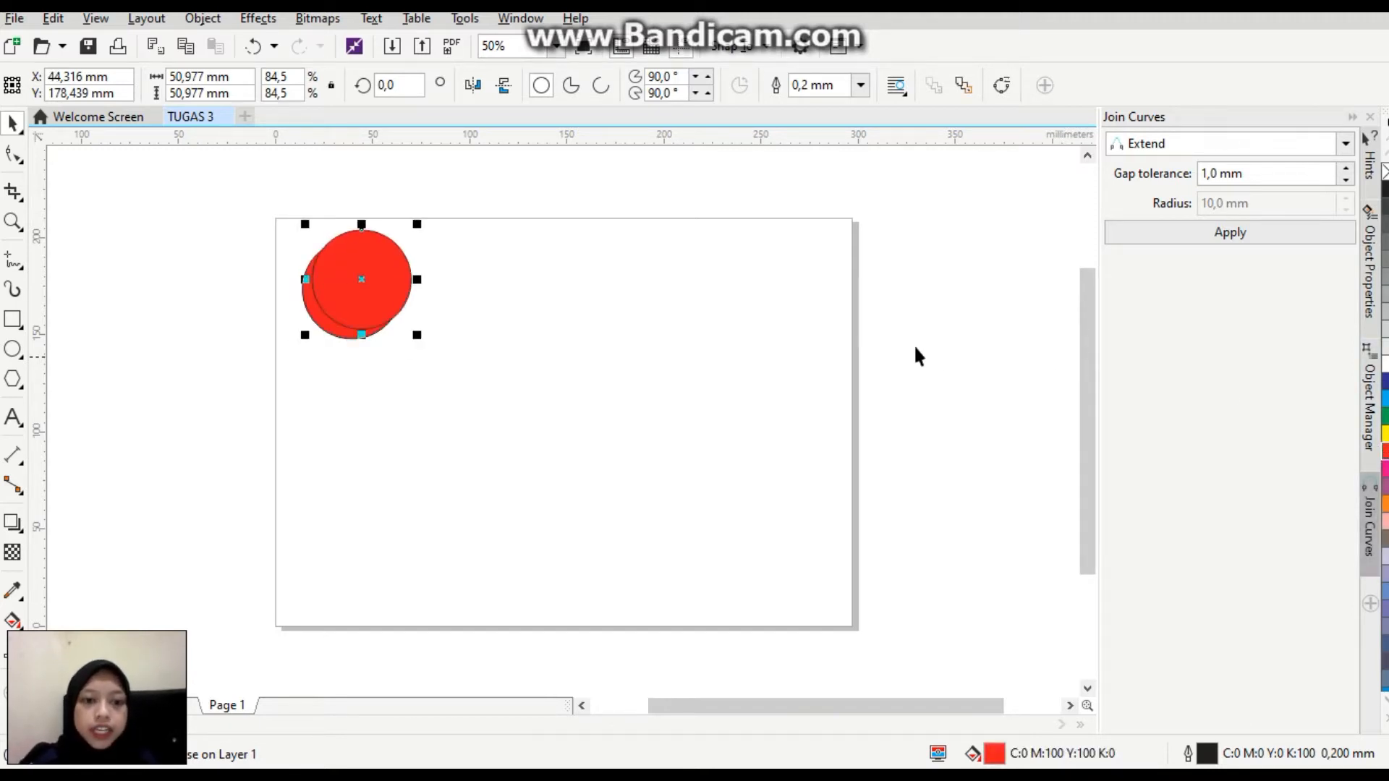
{"action": "left_click_drag", "start_coordinate": [363, 268], "coordinate": [468, 289]}
{"action": "left_click_drag", "start_coordinate": [524, 358], "coordinate": [636, 415]}
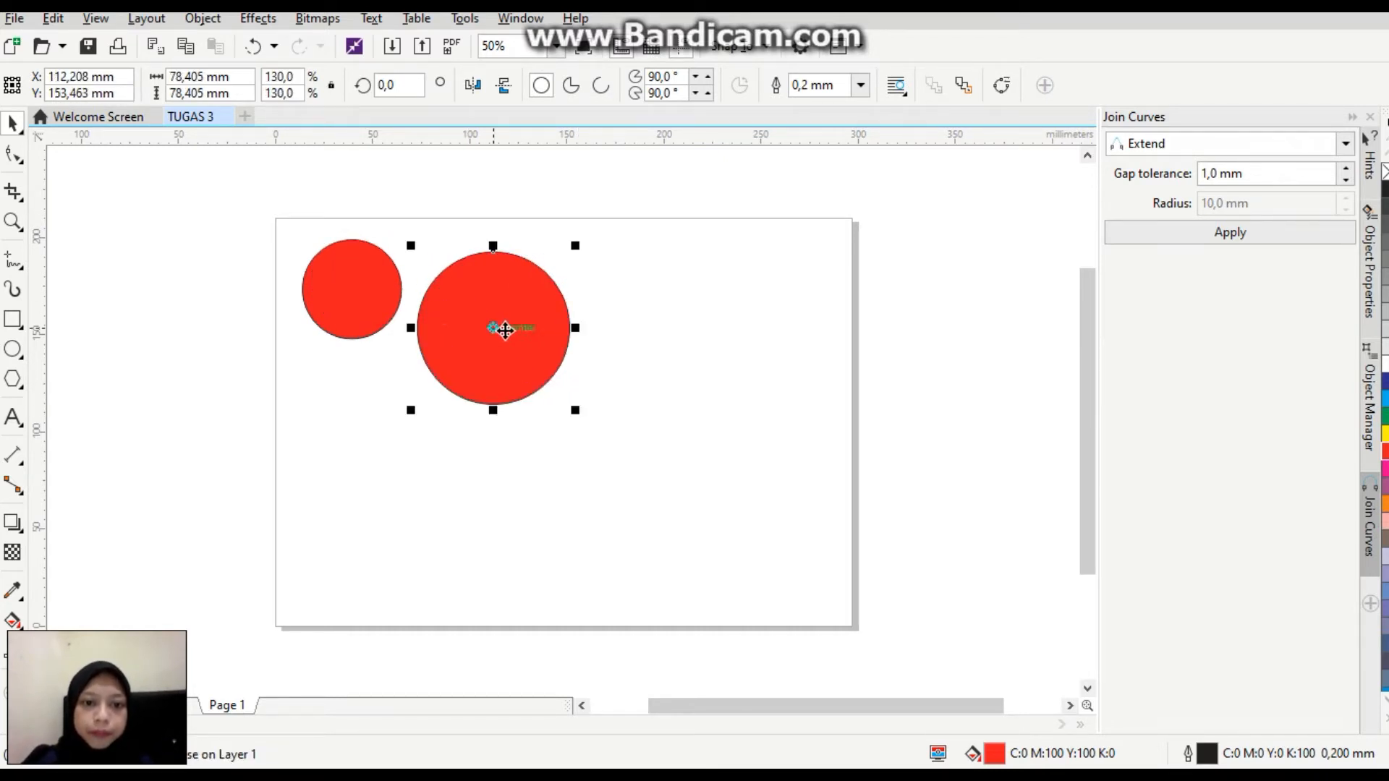
{"action": "left_click_drag", "start_coordinate": [501, 332], "coordinate": [489, 305]}
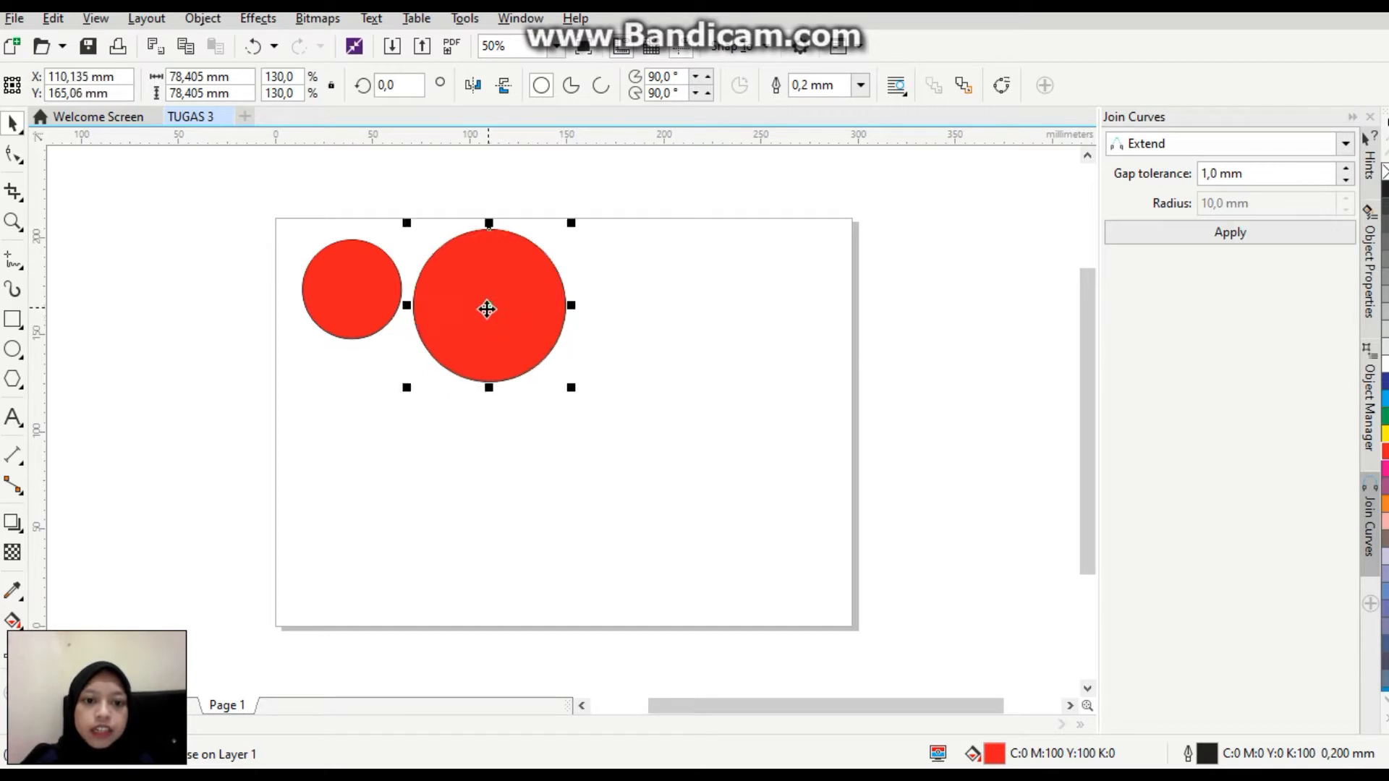
{"action": "left_click", "coordinate": [196, 392]}
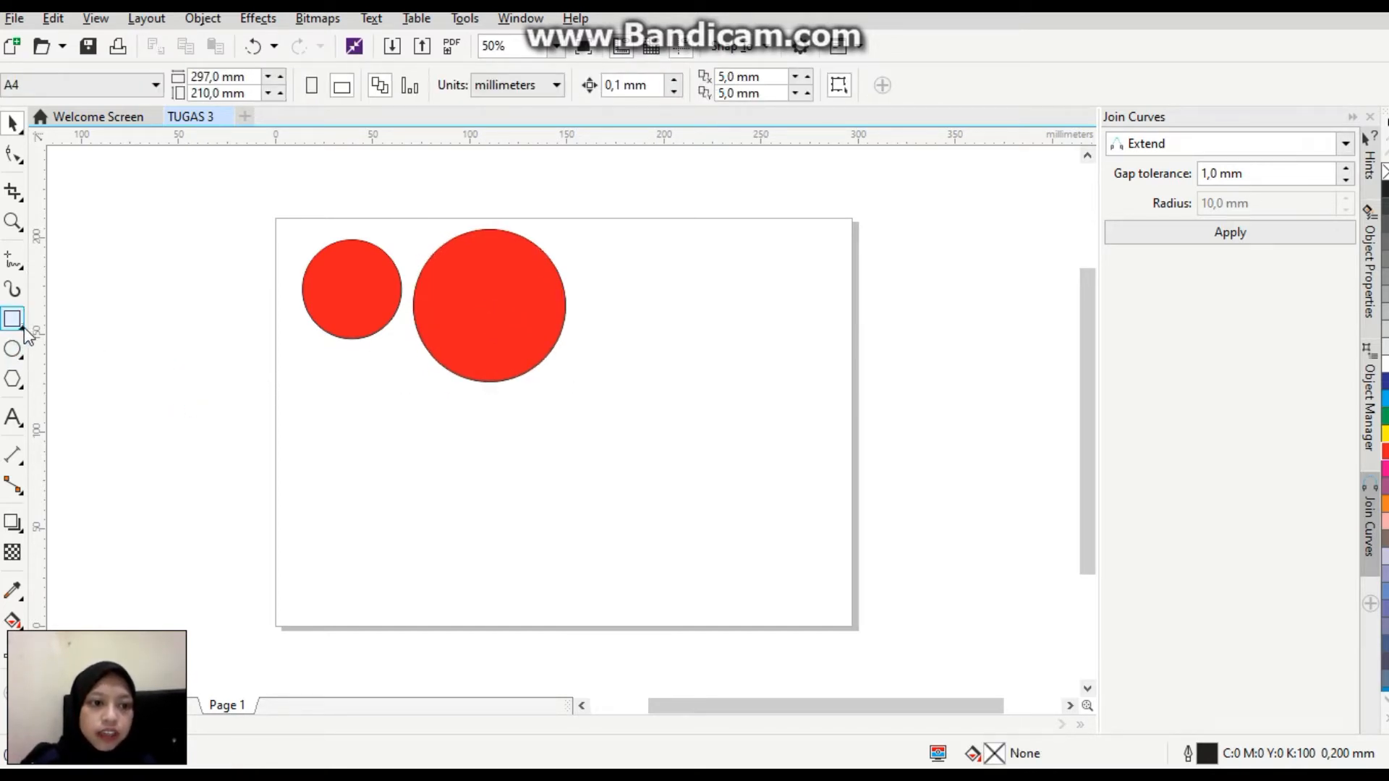
Draw a Graph Paper grid of 3 columns and 4 rows, about 57 mm square, below the small circle.
{"action": "right_click", "coordinate": [16, 383]}
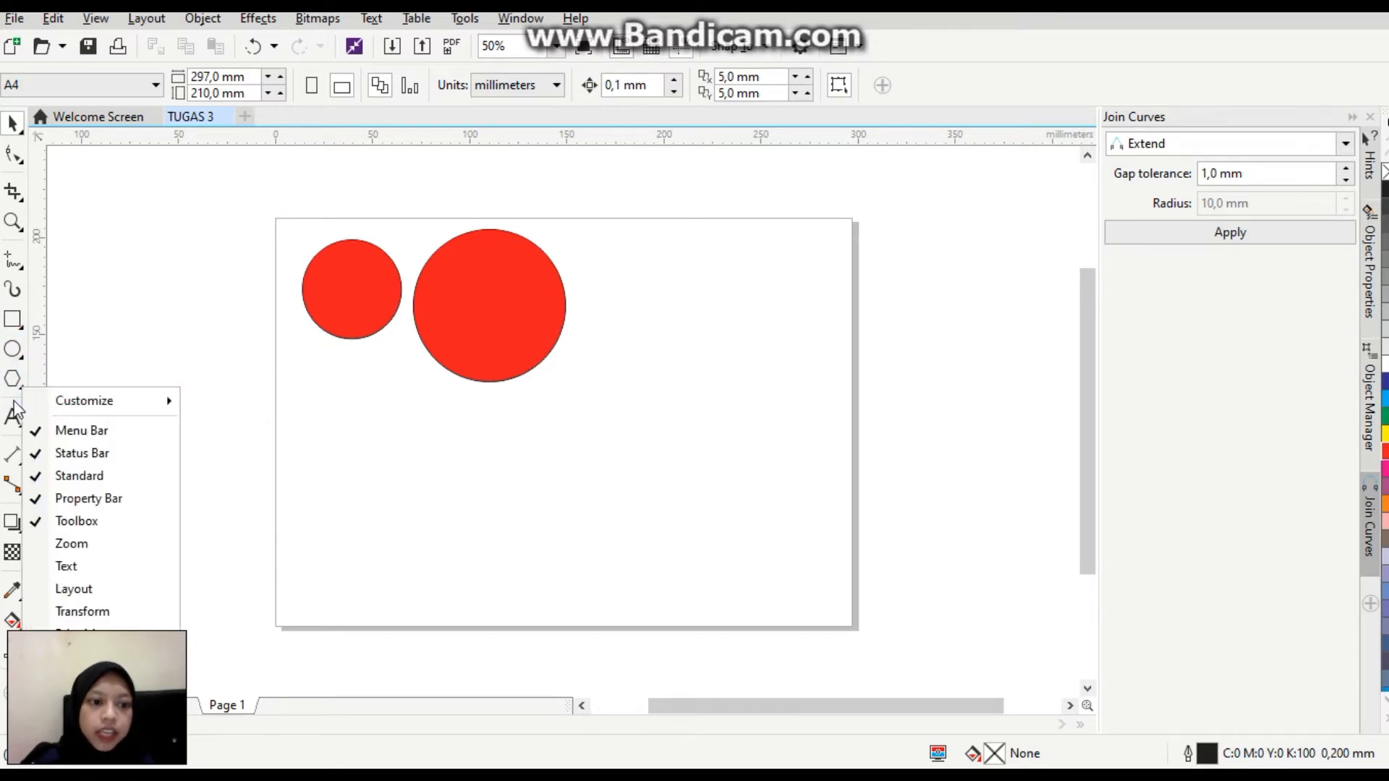
{"action": "left_click", "coordinate": [13, 384]}
{"action": "left_click", "coordinate": [20, 388]}
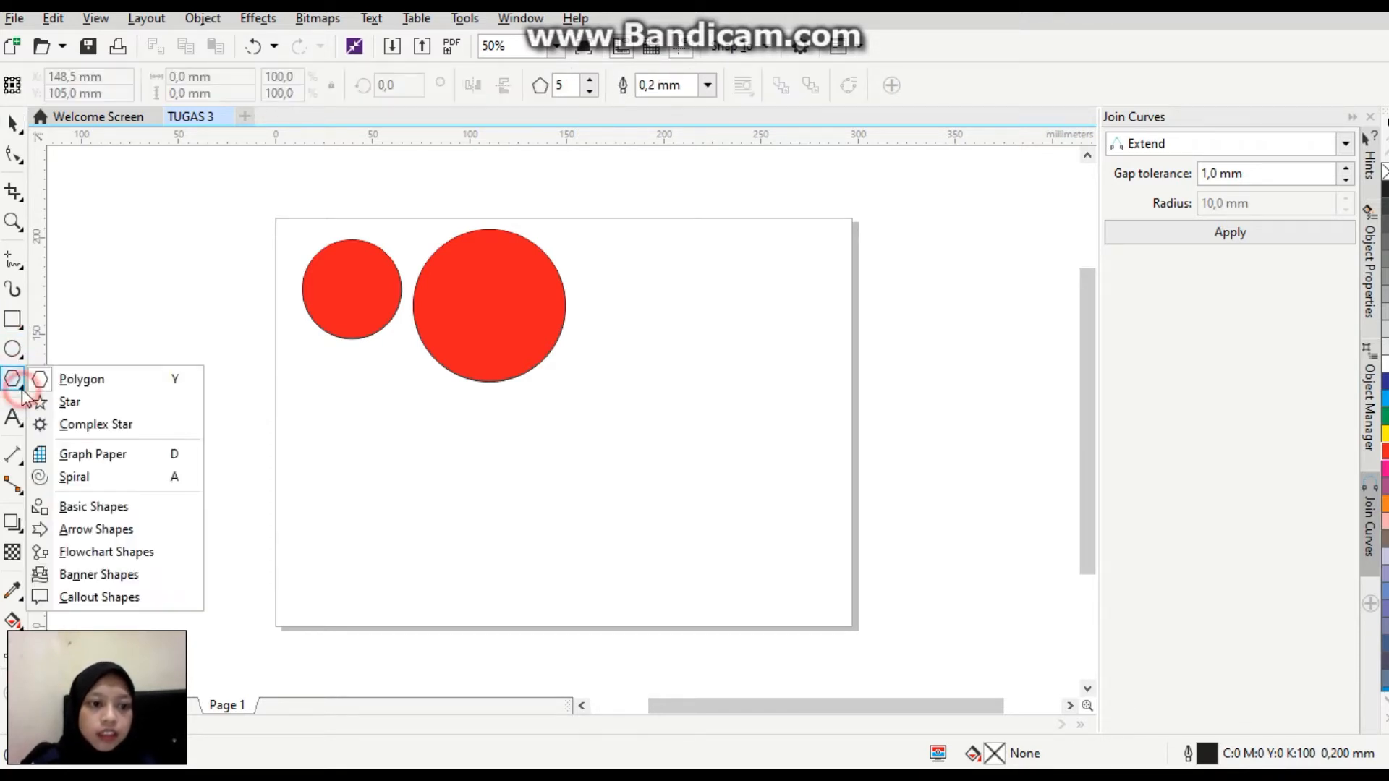
{"action": "left_click", "coordinate": [104, 456]}
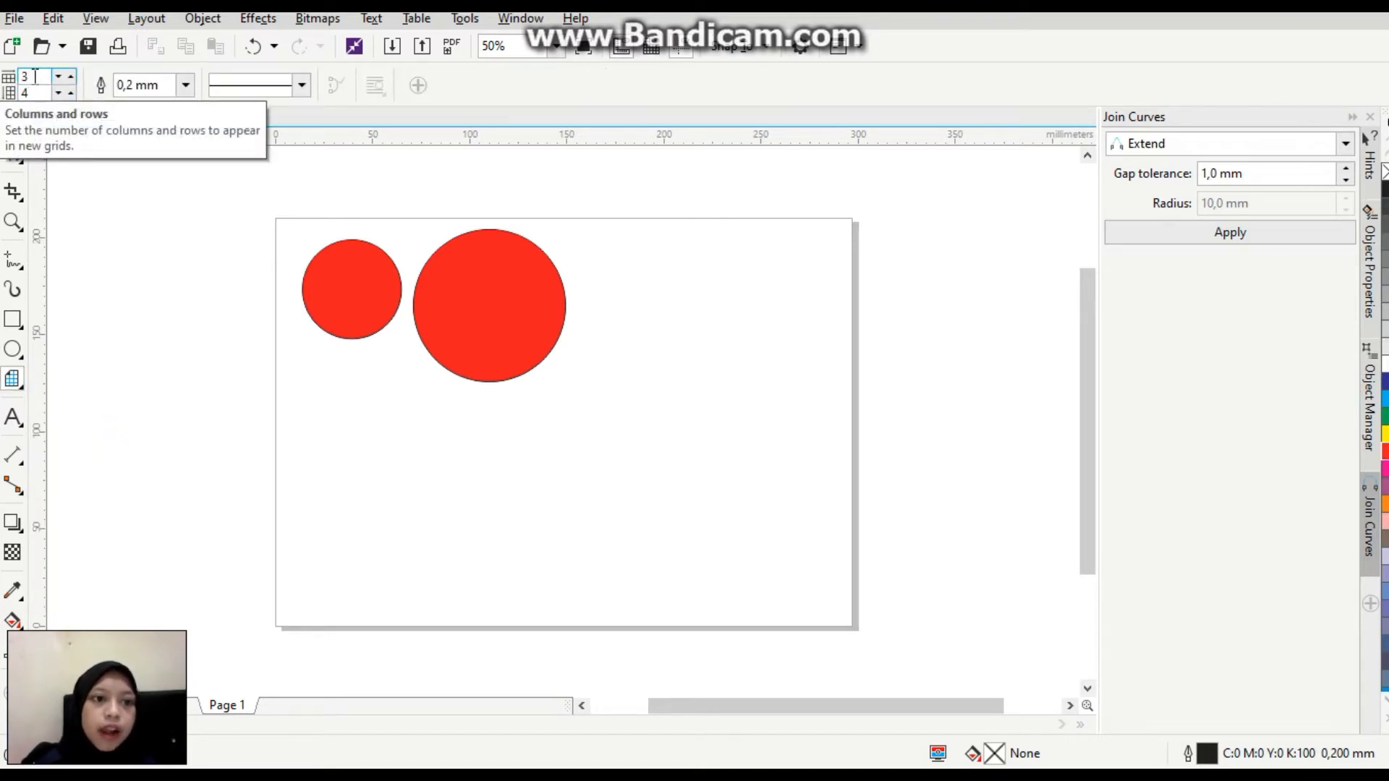
{"action": "left_click", "coordinate": [37, 94]}
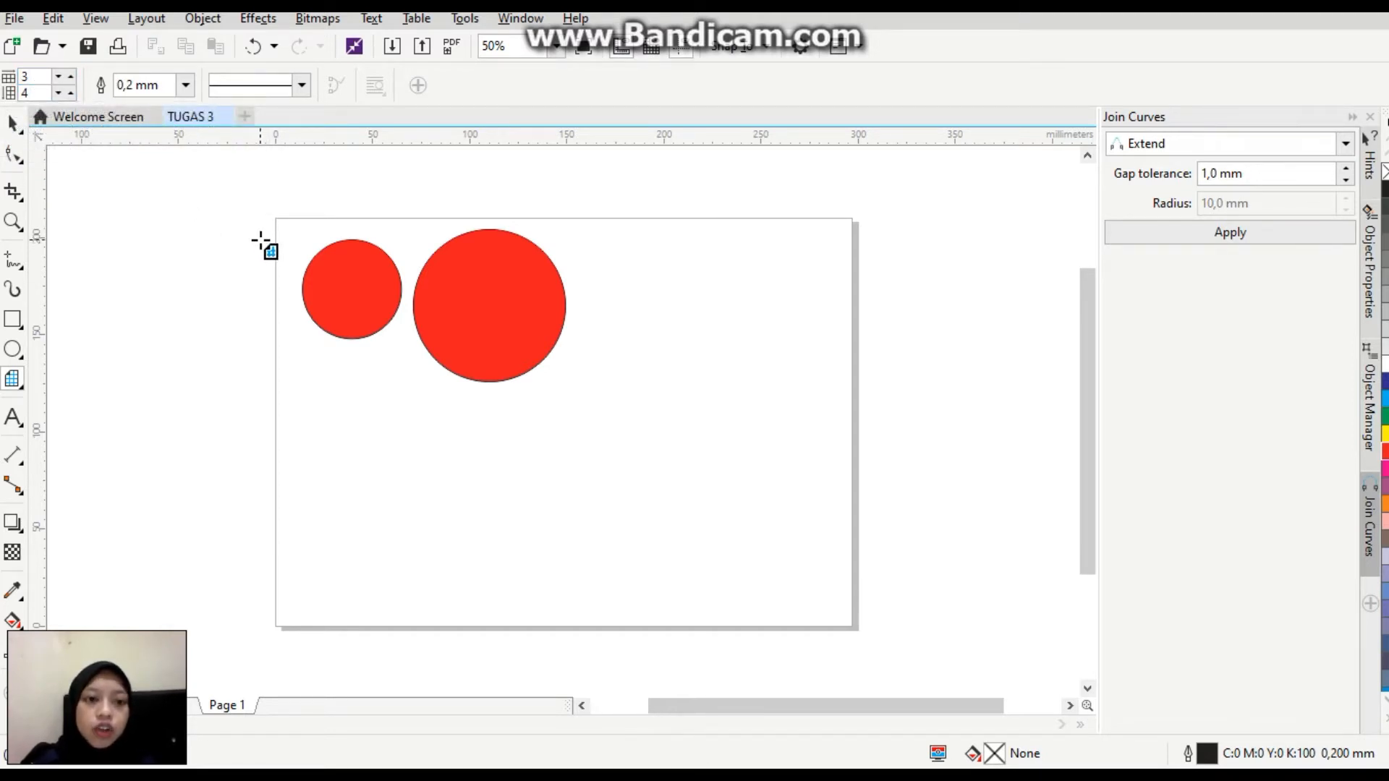
{"action": "left_click", "coordinate": [43, 77]}
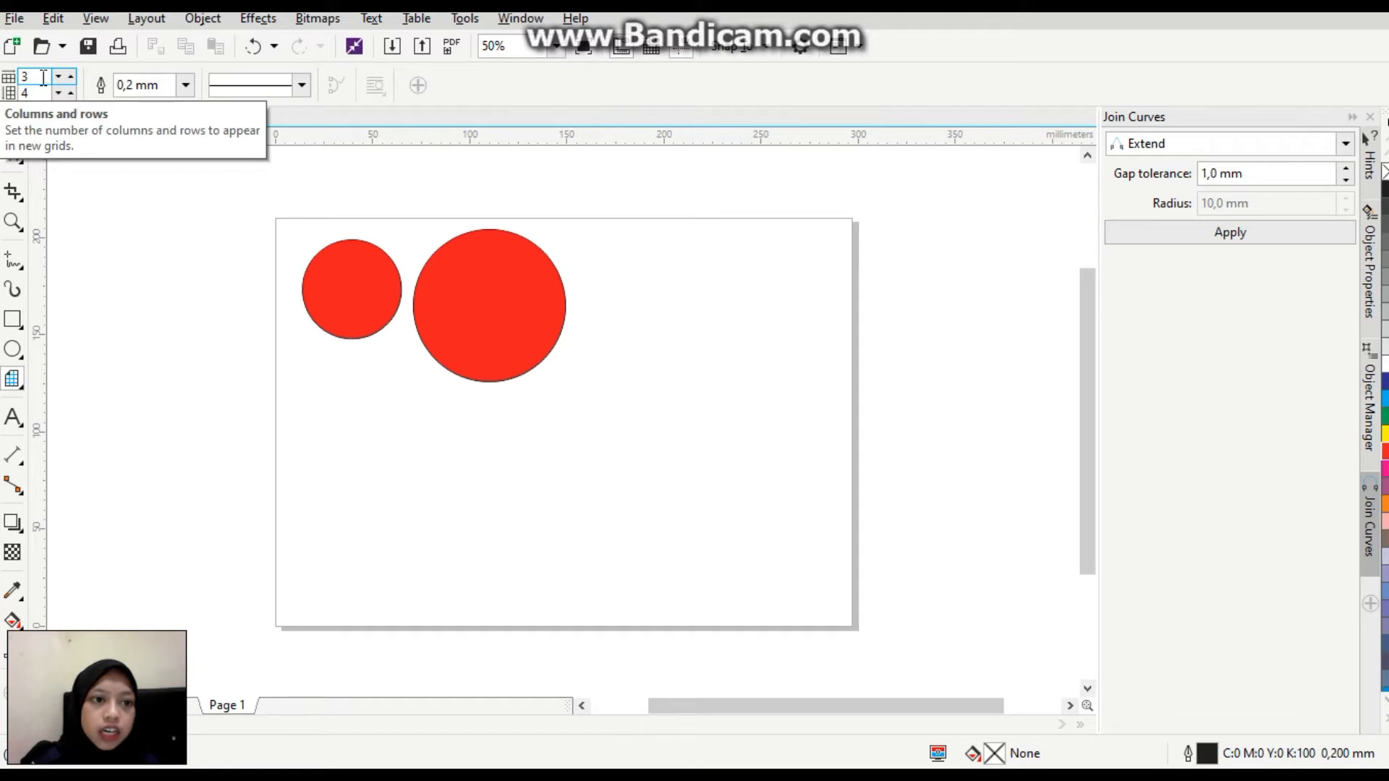
{"action": "left_click", "coordinate": [41, 93]}
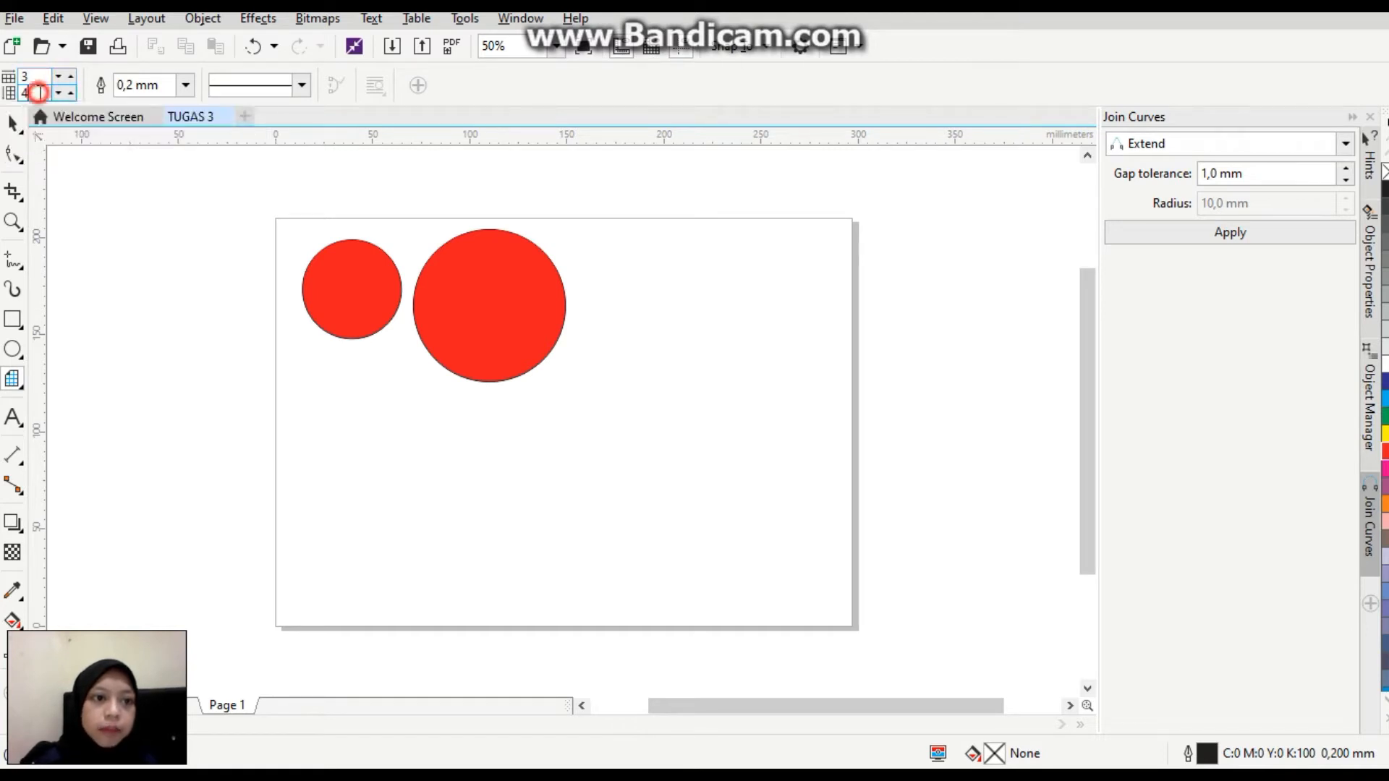
{"action": "left_click_drag", "start_coordinate": [316, 397], "coordinate": [428, 495]}
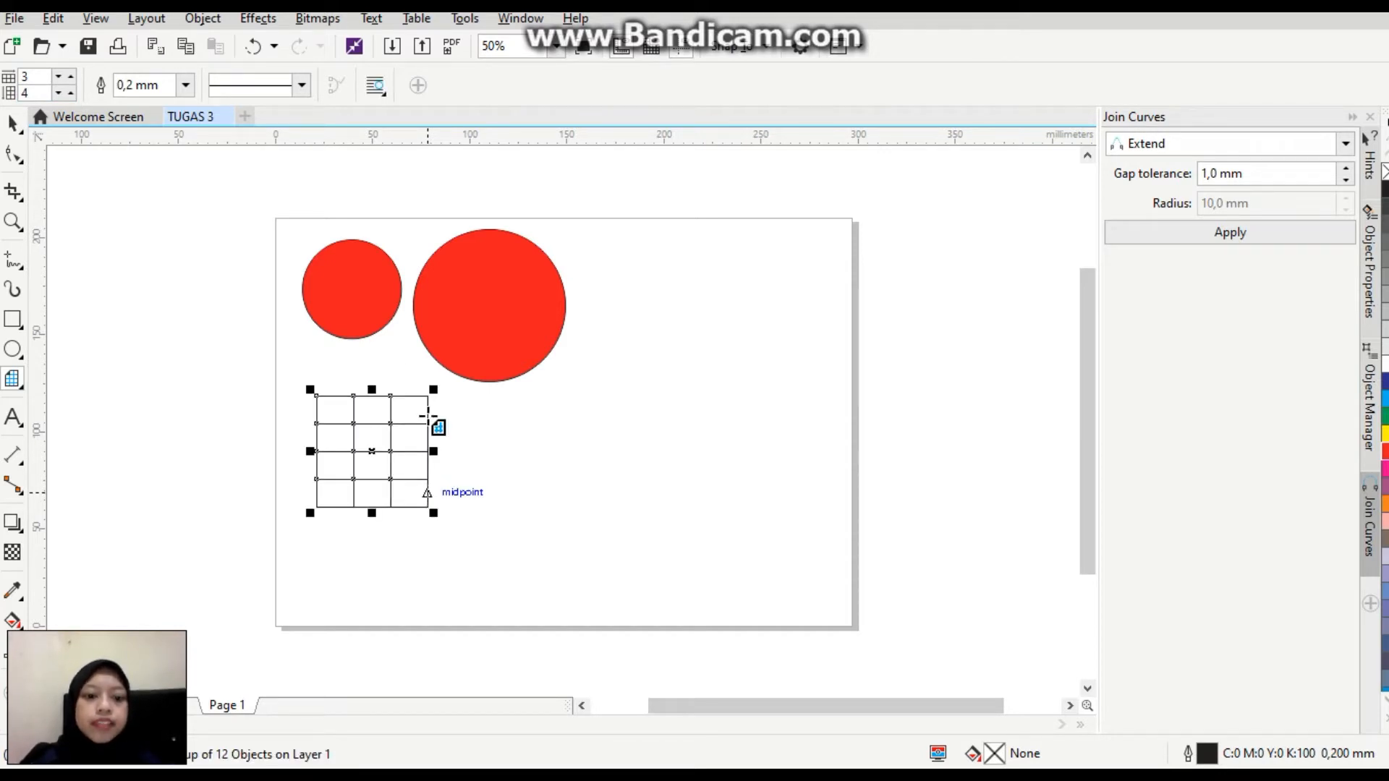
Fill the grid with cyan and move it up closer beneath the small circle.
{"action": "left_click", "coordinate": [12, 123]}
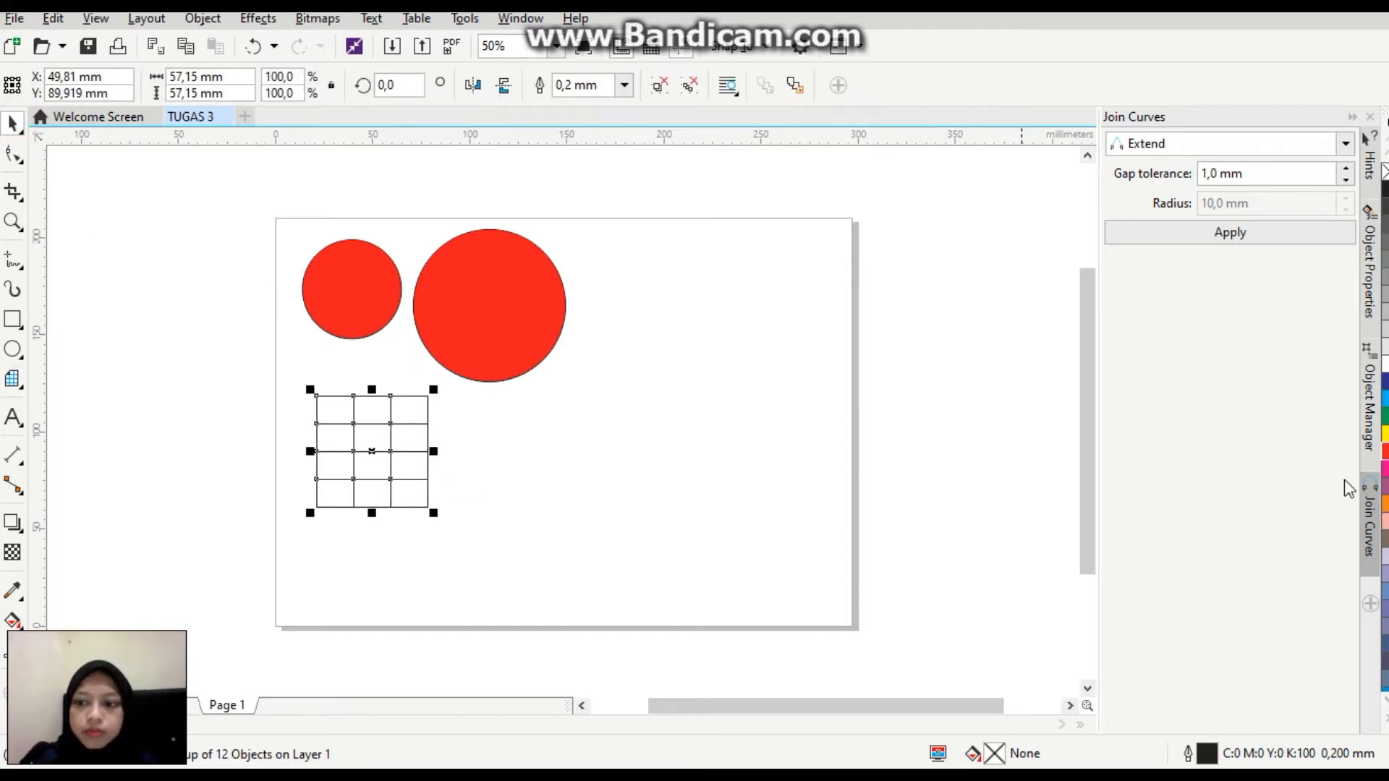
{"action": "left_click", "coordinate": [1386, 398]}
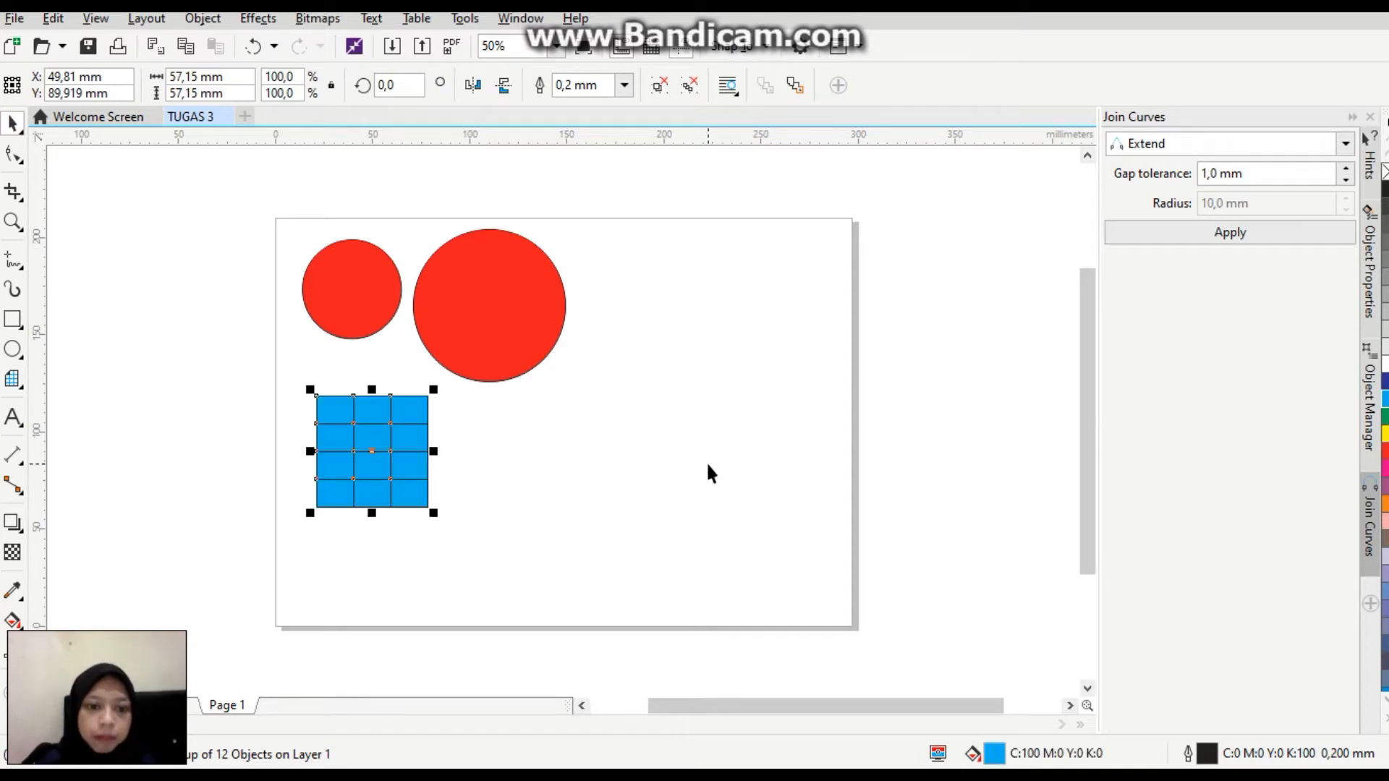
{"action": "left_click_drag", "start_coordinate": [377, 453], "coordinate": [350, 412]}
Draw a symmetrical spiral with 4 revolutions, about 64 mm across, below the large red circle.
{"action": "left_click", "coordinate": [25, 389]}
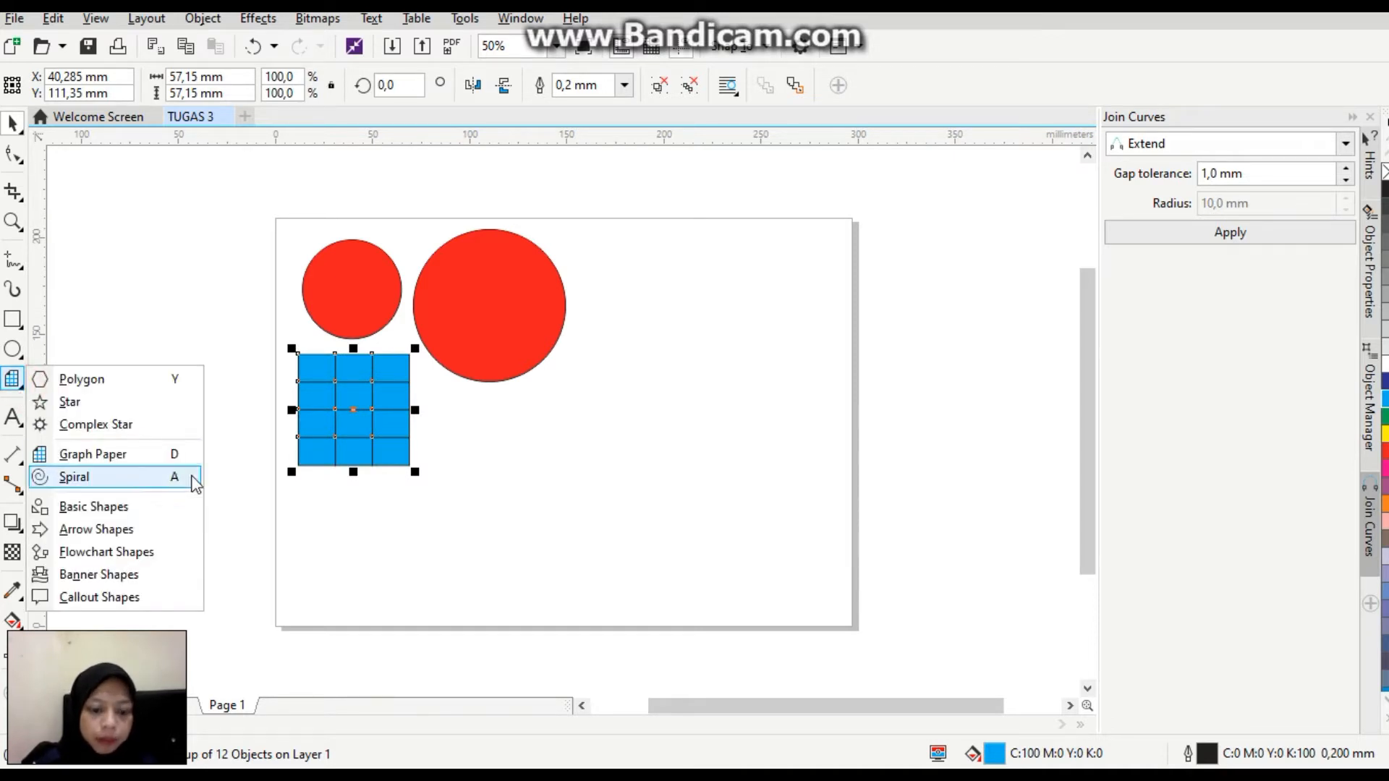
{"action": "left_click", "coordinate": [141, 485]}
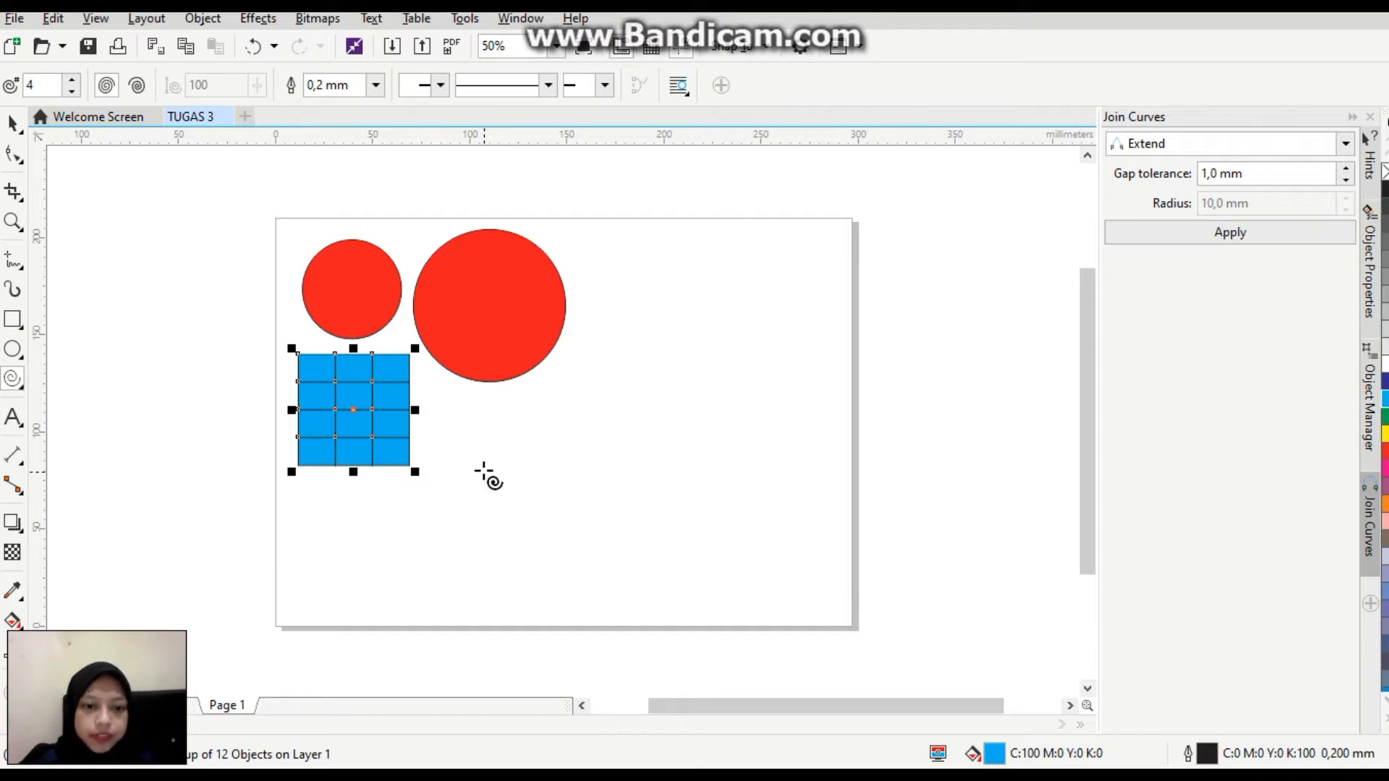
{"action": "left_click_drag", "start_coordinate": [463, 456], "coordinate": [589, 552]}
{"action": "left_click_drag", "start_coordinate": [512, 514], "coordinate": [500, 486]}
{"action": "left_click", "coordinate": [12, 123]}
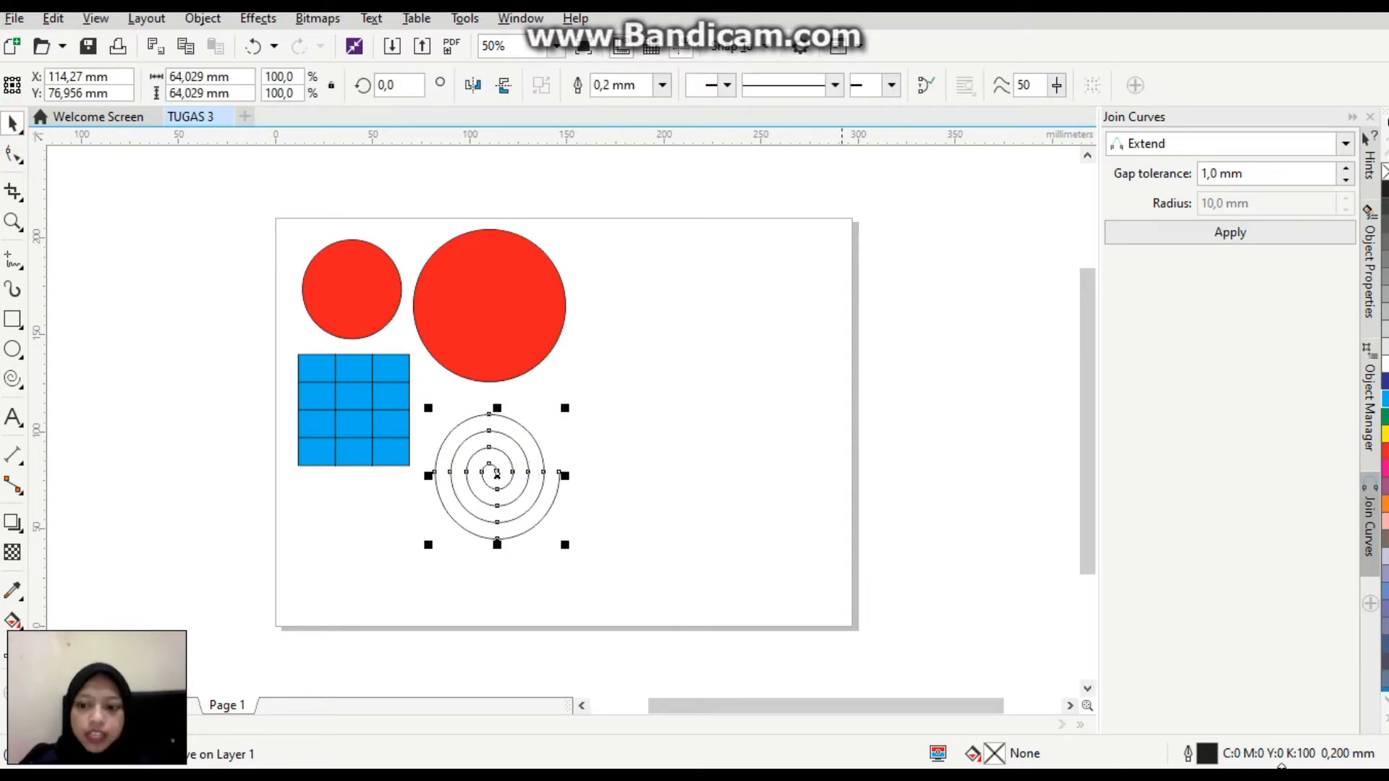
Give the spiral a pink outline (C:7 M:96 Y:34 K:0), 2.0 mm wide, with Behind fill and Scale with object enabled.
{"action": "double_click", "coordinate": [1207, 755]}
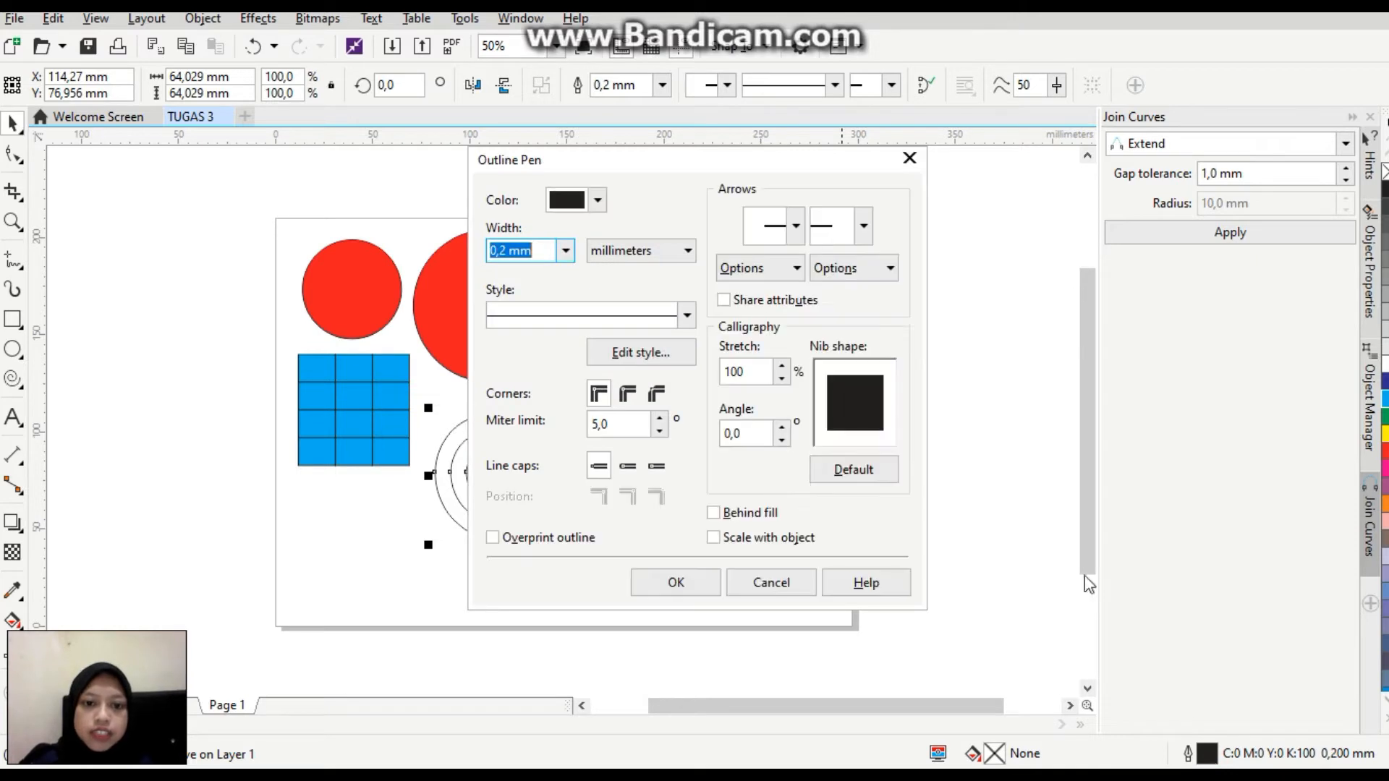
{"action": "left_click", "coordinate": [603, 207]}
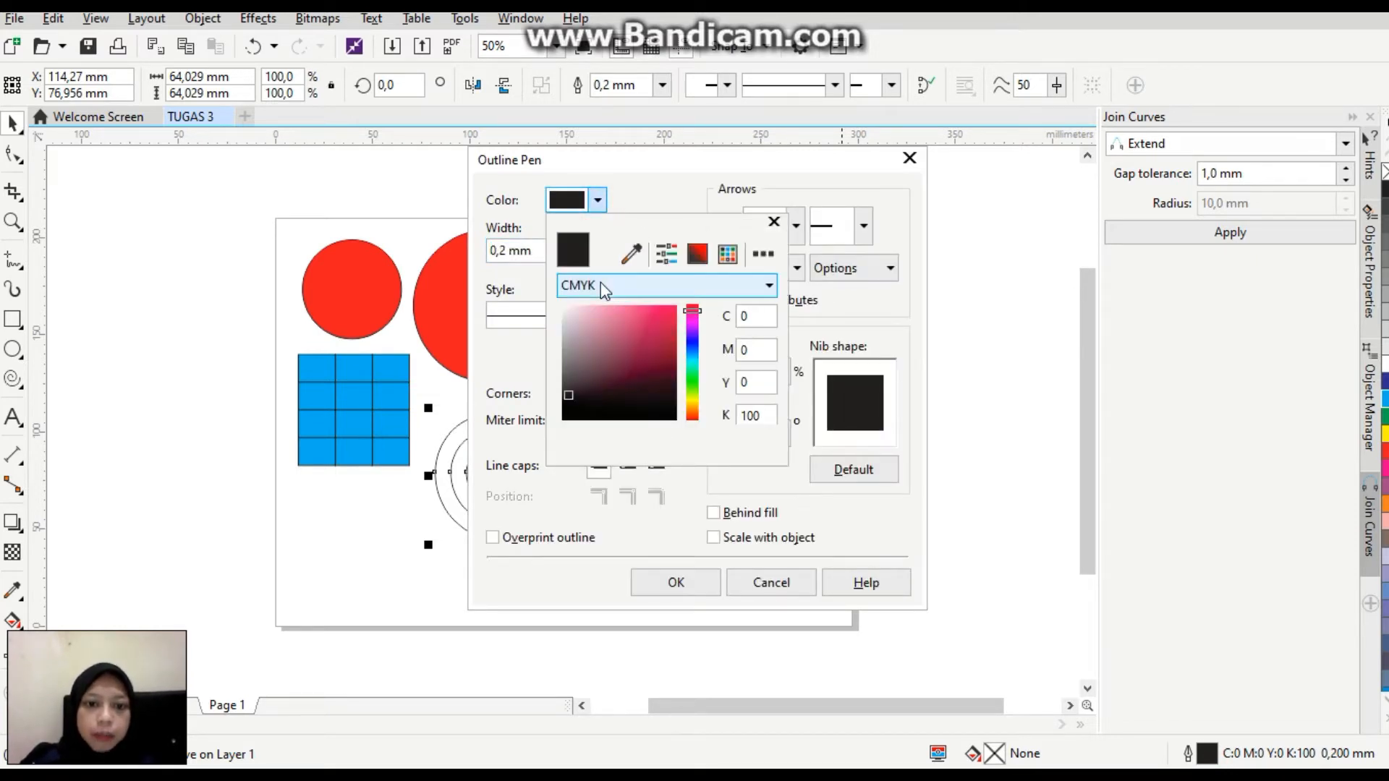
{"action": "mouse_move", "coordinate": [645, 354]}
{"action": "left_mouse_down"}
{"action": "mouse_move", "coordinate": [639, 310]}
{"action": "mouse_move", "coordinate": [647, 319]}
{"action": "left_mouse_up"}
{"action": "left_click", "coordinate": [506, 318]}
{"action": "left_click", "coordinate": [565, 250]}
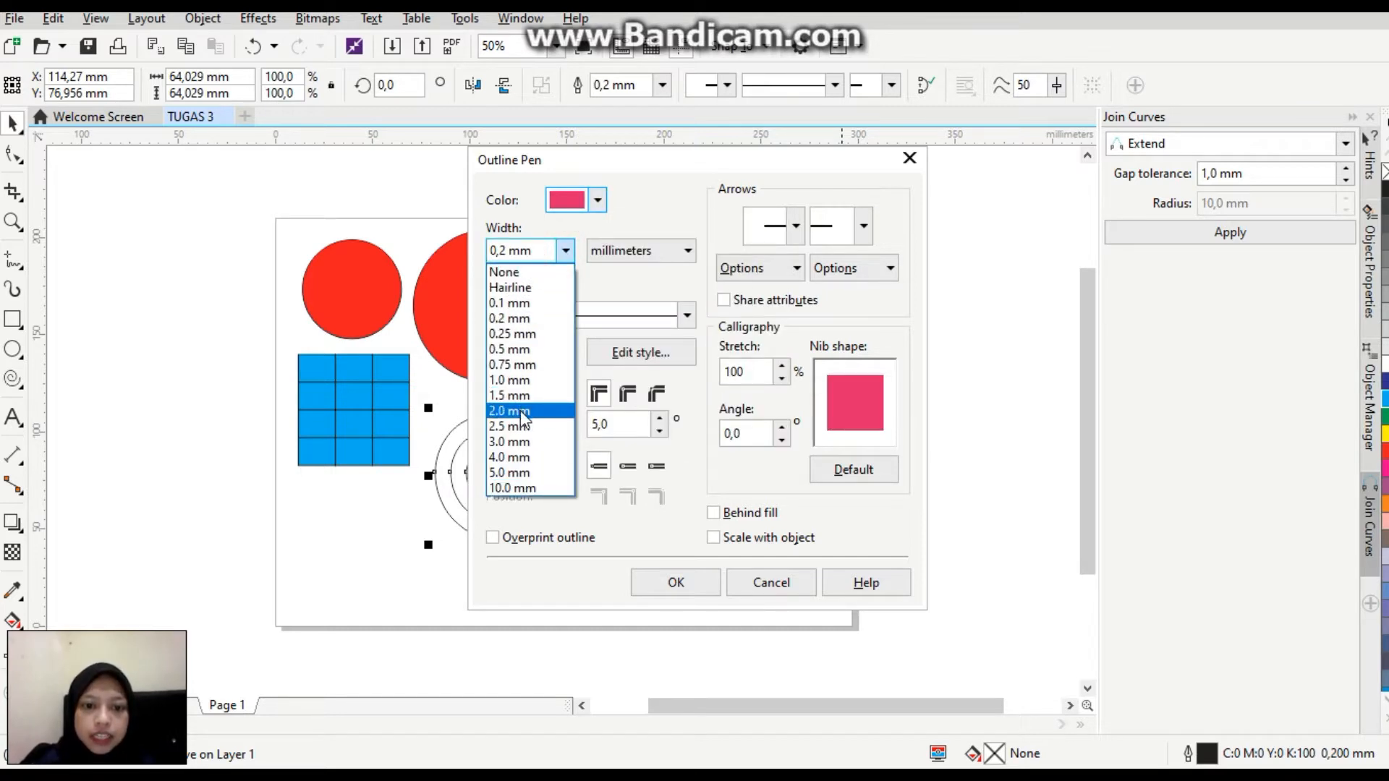
{"action": "left_click", "coordinate": [520, 411]}
{"action": "left_click", "coordinate": [713, 513]}
{"action": "left_click", "coordinate": [714, 537]}
{"action": "left_click", "coordinate": [700, 586]}
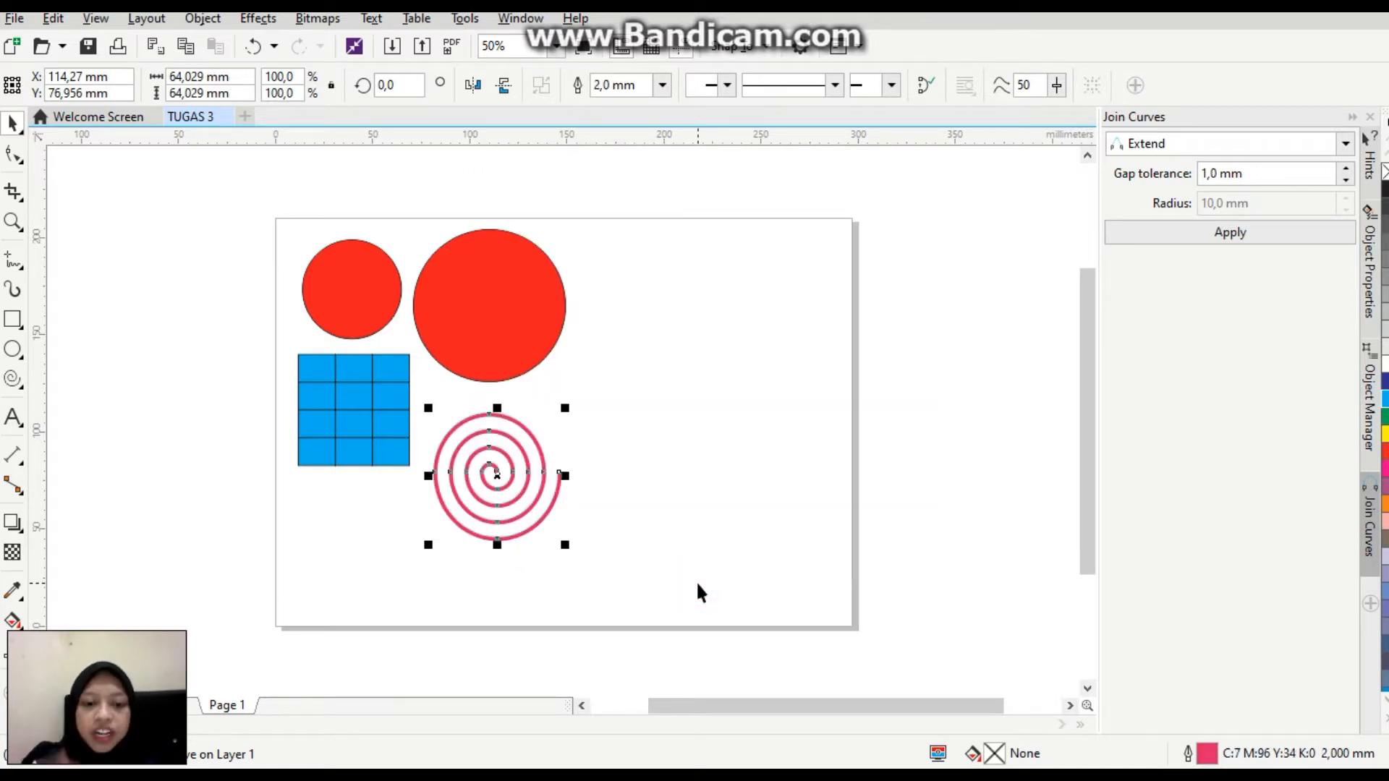
Draw a Basic Shapes parallelogram about 80 × 32 mm beside the large red circle and fill it with green.
{"action": "left_click", "coordinate": [24, 395]}
{"action": "left_click", "coordinate": [135, 510]}
{"action": "left_click", "coordinate": [553, 95]}
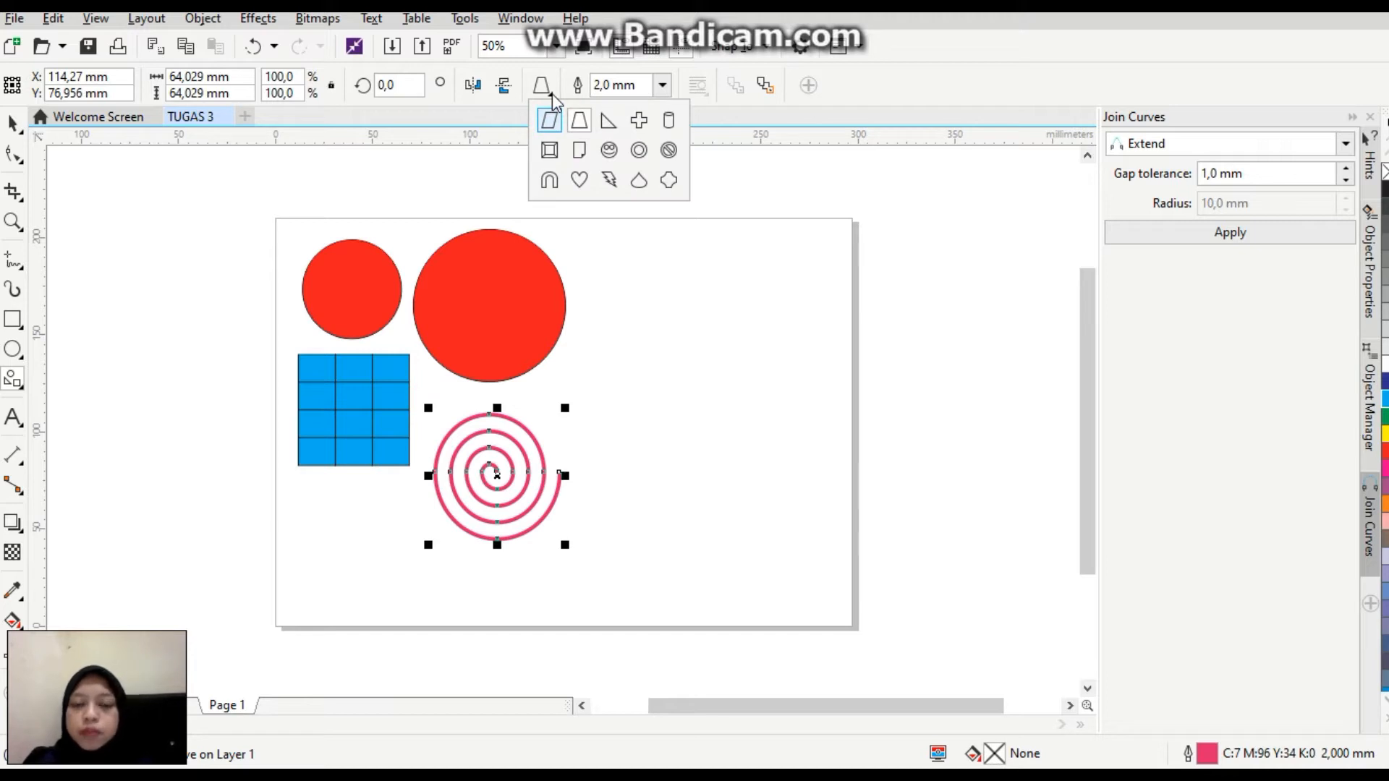
{"action": "left_click", "coordinate": [554, 124]}
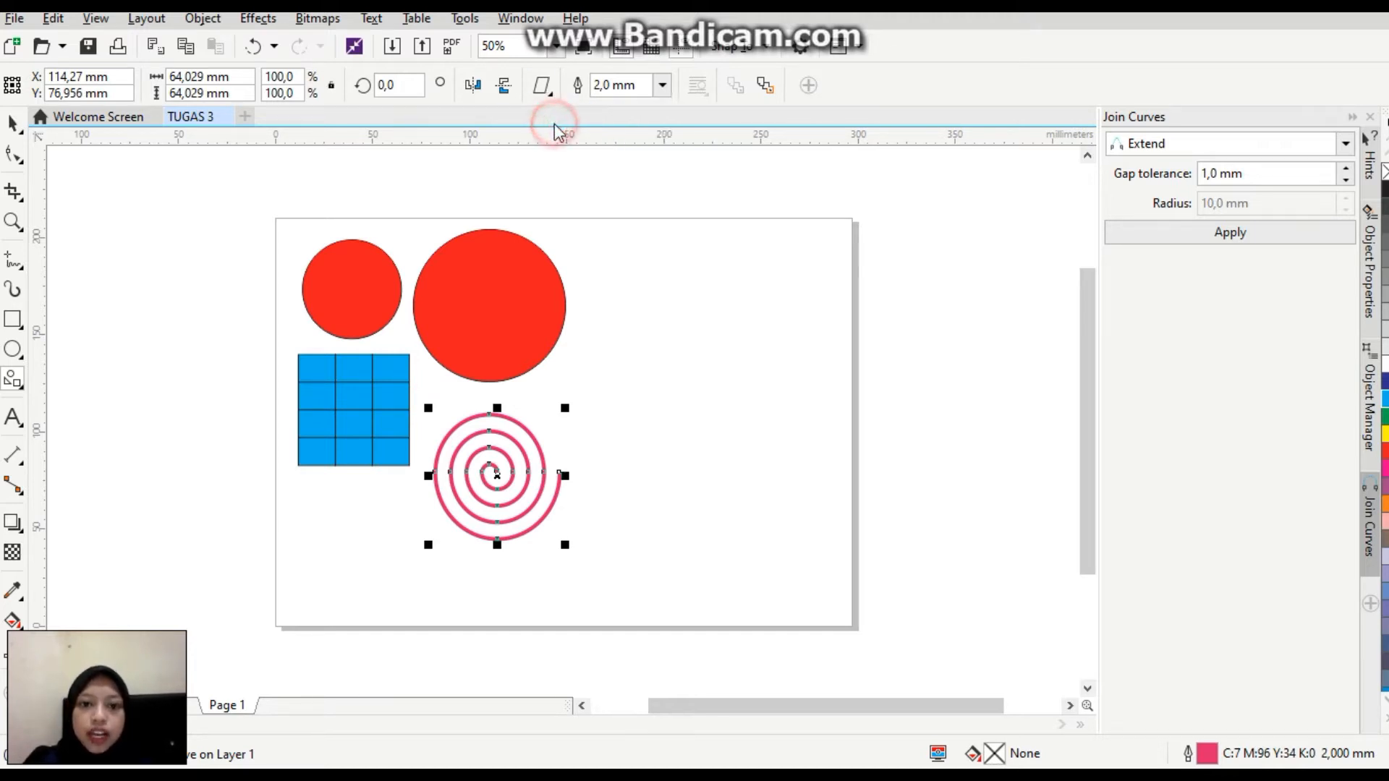
{"action": "left_click_drag", "start_coordinate": [579, 236], "coordinate": [736, 302]}
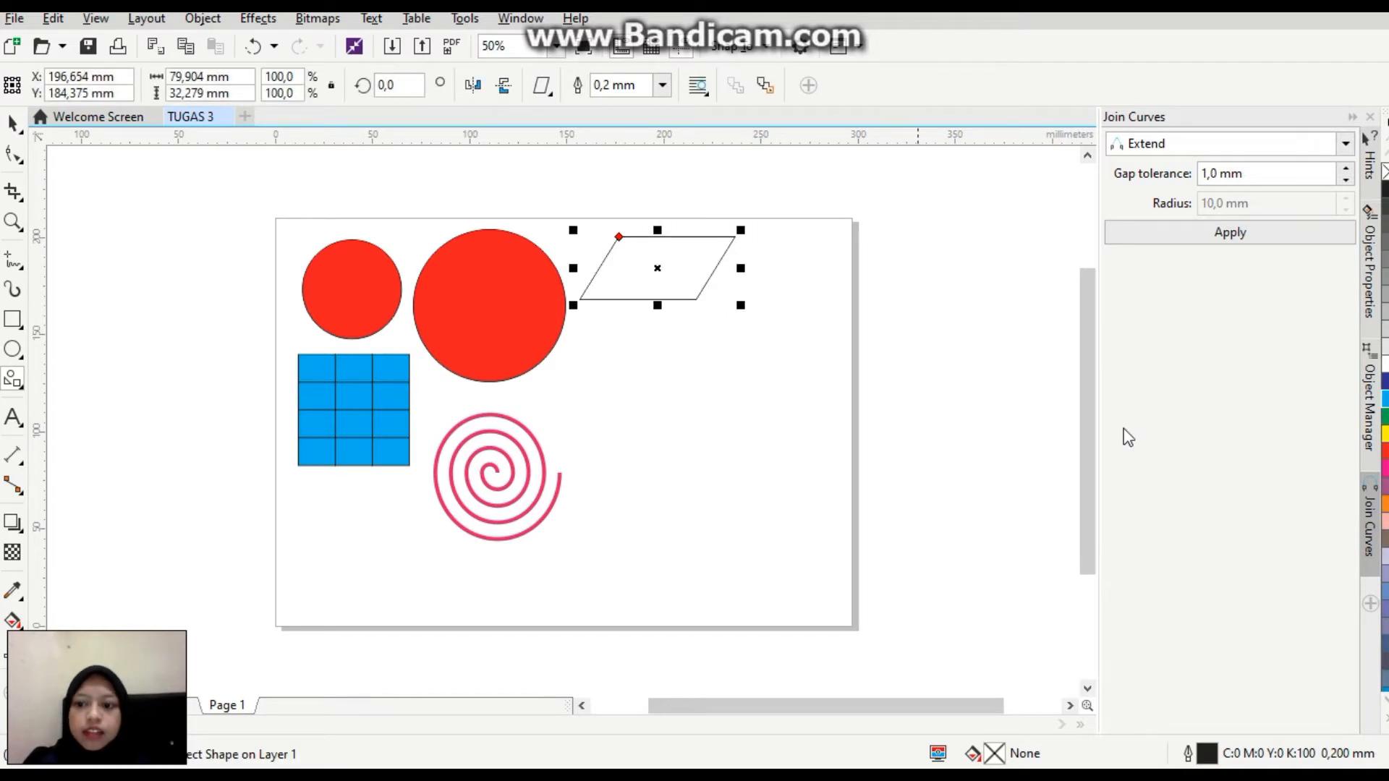
{"action": "left_click", "coordinate": [1384, 416]}
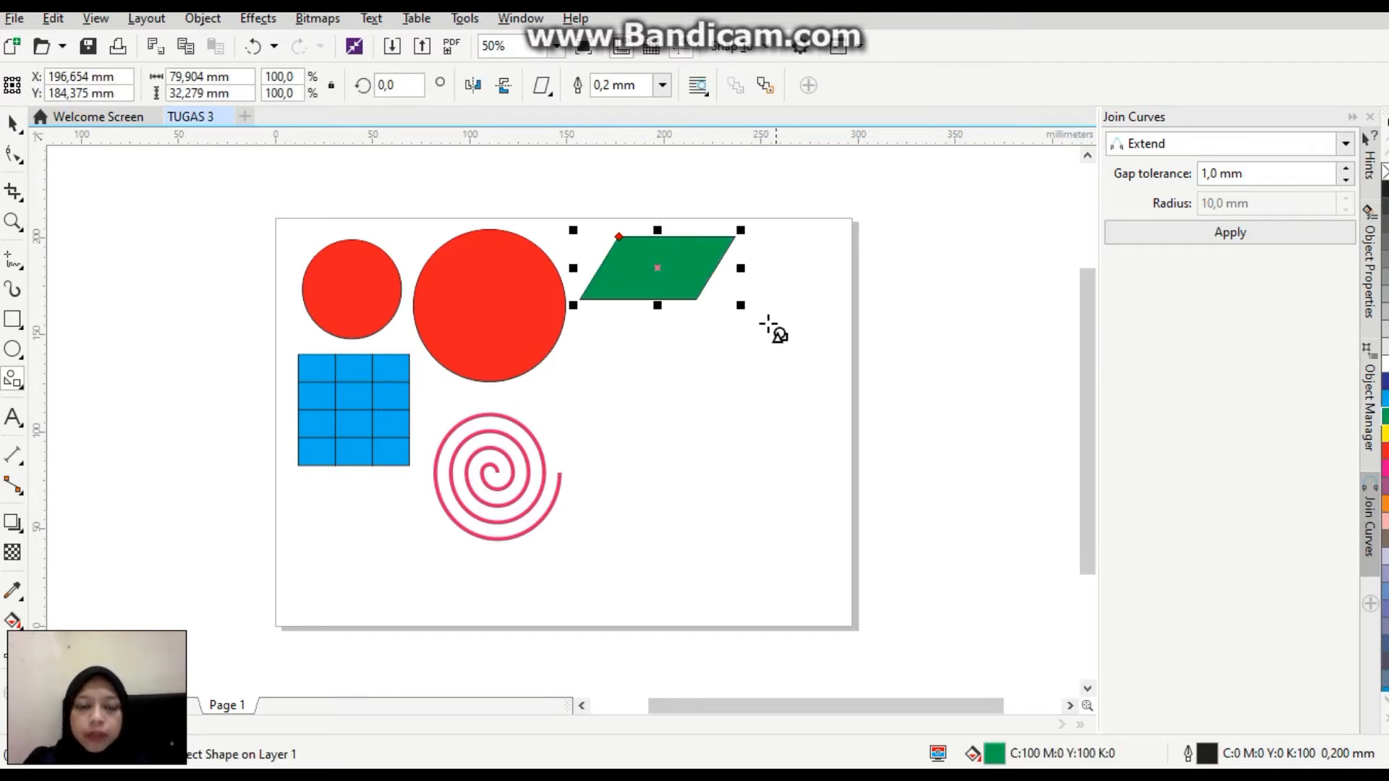
Draw a trapezoid about 56 × 34 mm, fill it with yellow and place it beside the green parallelogram.
{"action": "left_click", "coordinate": [542, 85]}
{"action": "left_click", "coordinate": [576, 115]}
{"action": "left_click_drag", "start_coordinate": [736, 351], "coordinate": [843, 418]}
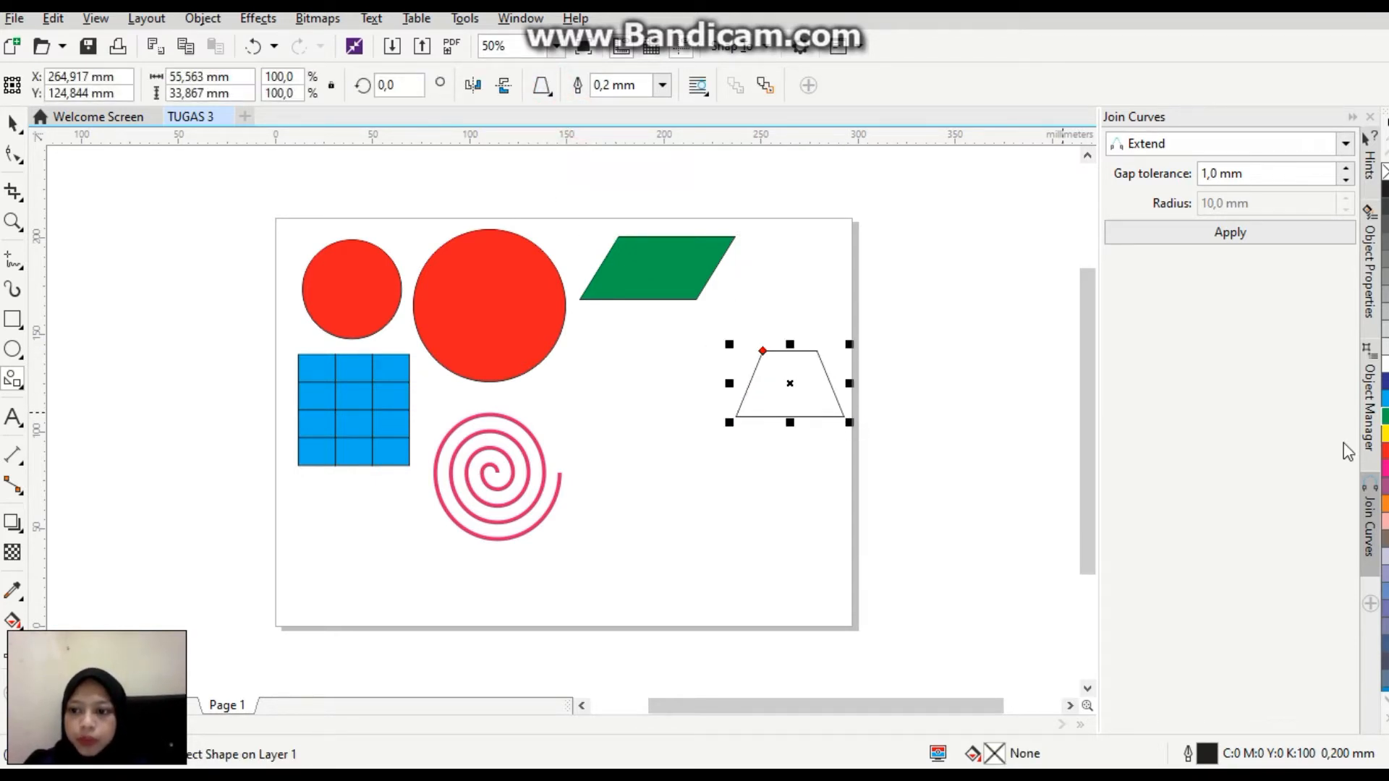
{"action": "left_click", "coordinate": [1384, 433]}
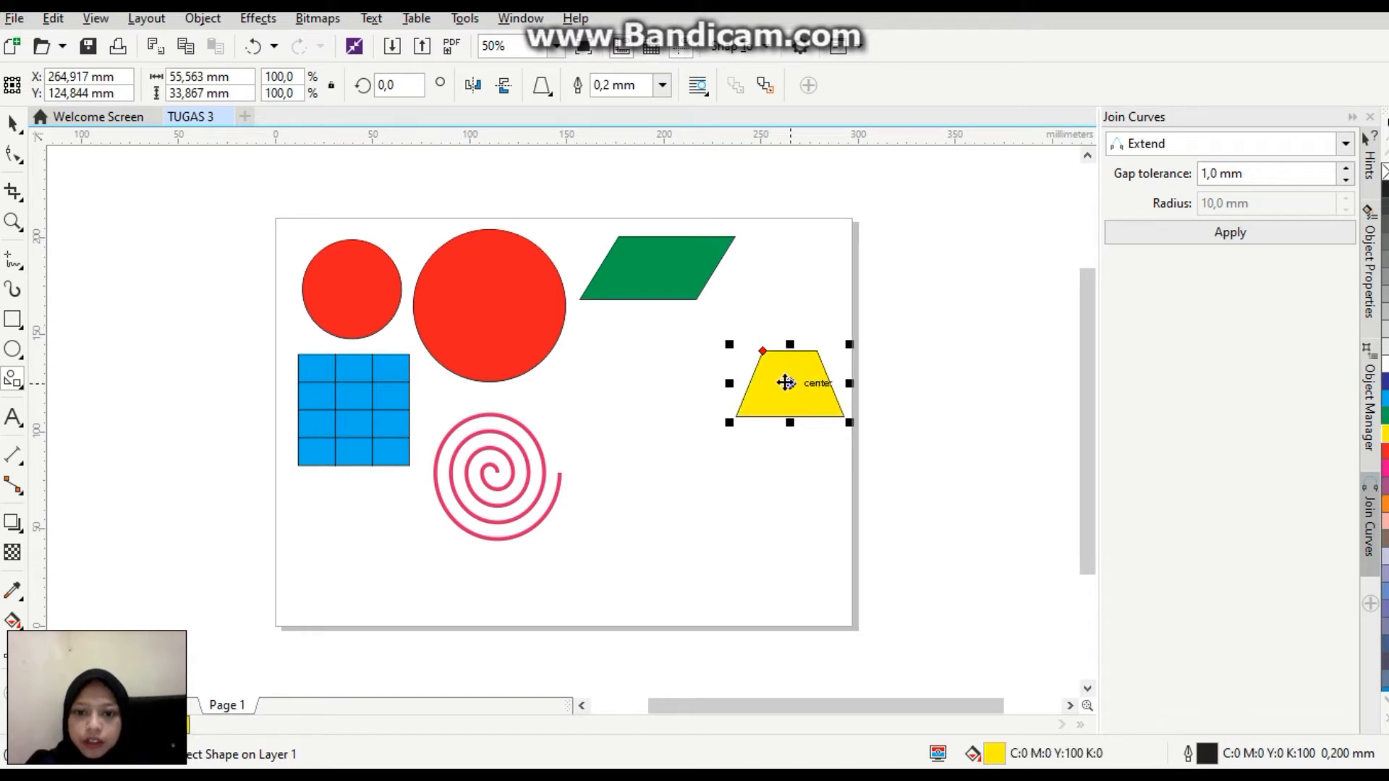
{"action": "left_click_drag", "start_coordinate": [789, 383], "coordinate": [789, 272]}
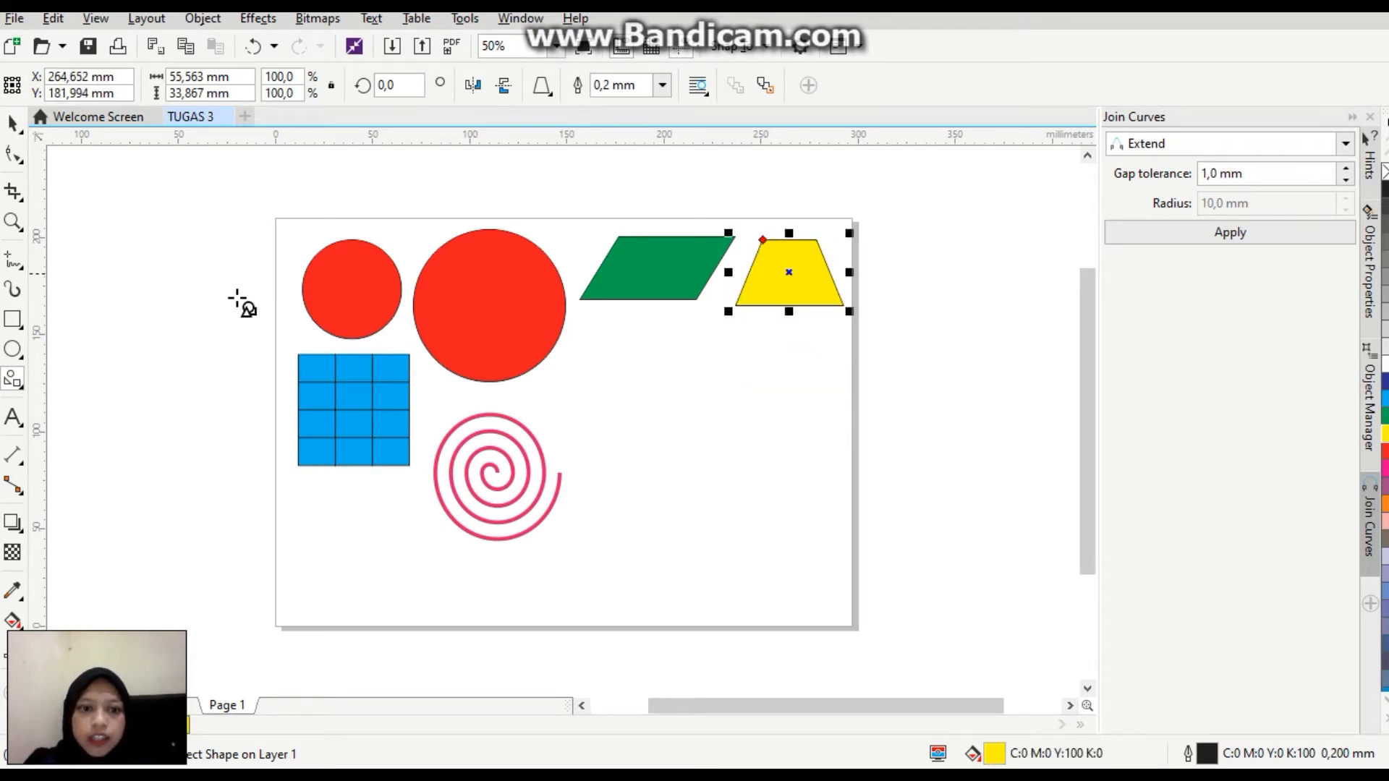
Draw a right-pointing arrow about 67 × 35 mm below the parallelogram, shorten its head with a slimmer shaft, and fill it with magenta.
{"action": "left_click", "coordinate": [24, 391]}
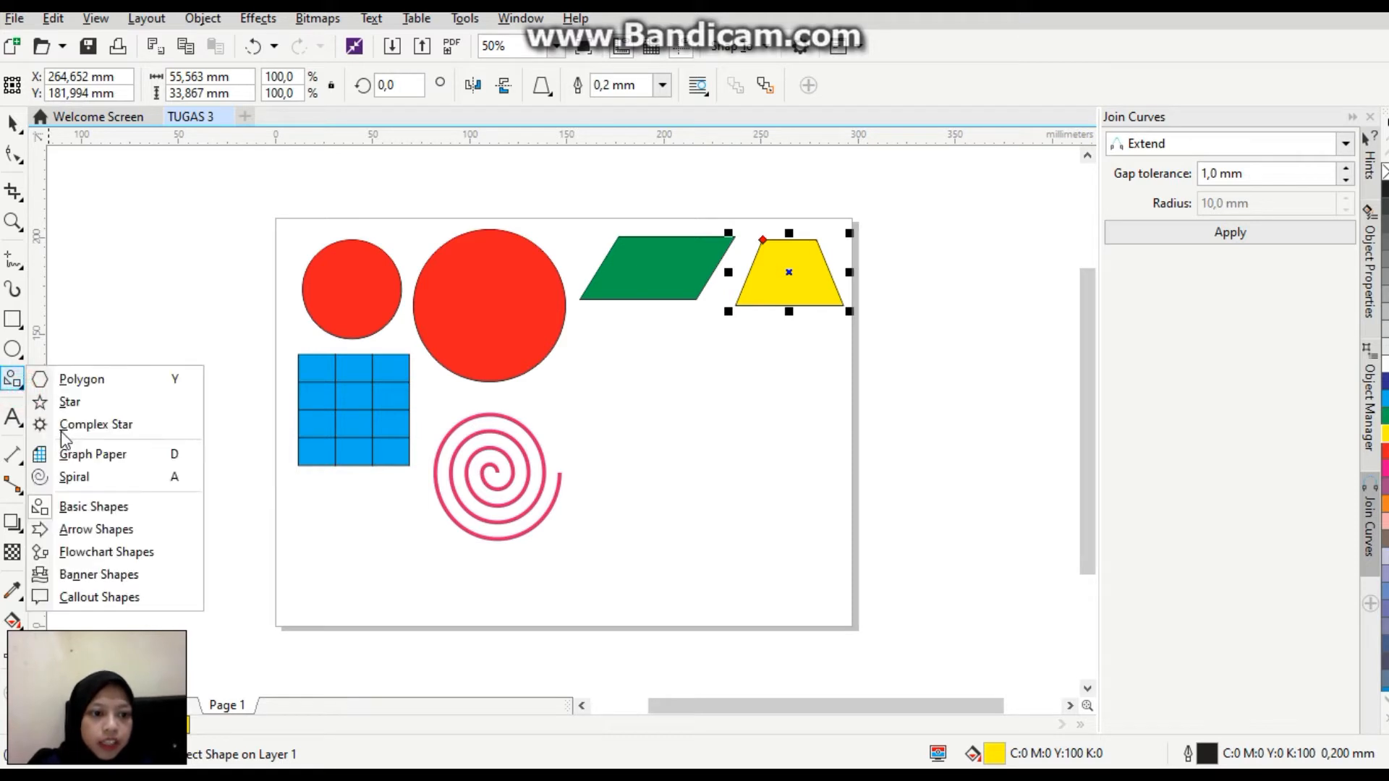
{"action": "left_click", "coordinate": [123, 532]}
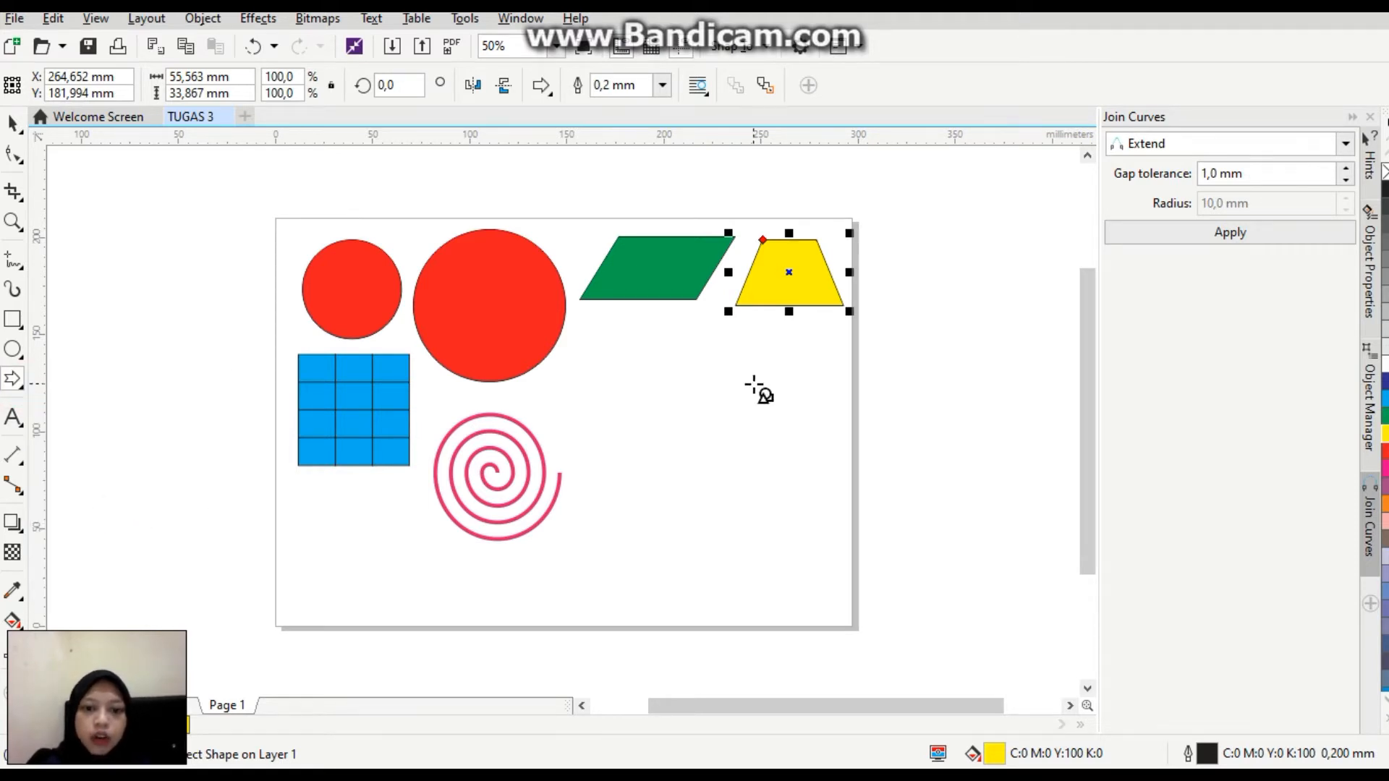
{"action": "mouse_move", "coordinate": [585, 330]}
{"action": "left_mouse_down"}
{"action": "mouse_move", "coordinate": [651, 351]}
{"action": "mouse_move", "coordinate": [715, 398]}
{"action": "left_mouse_up"}
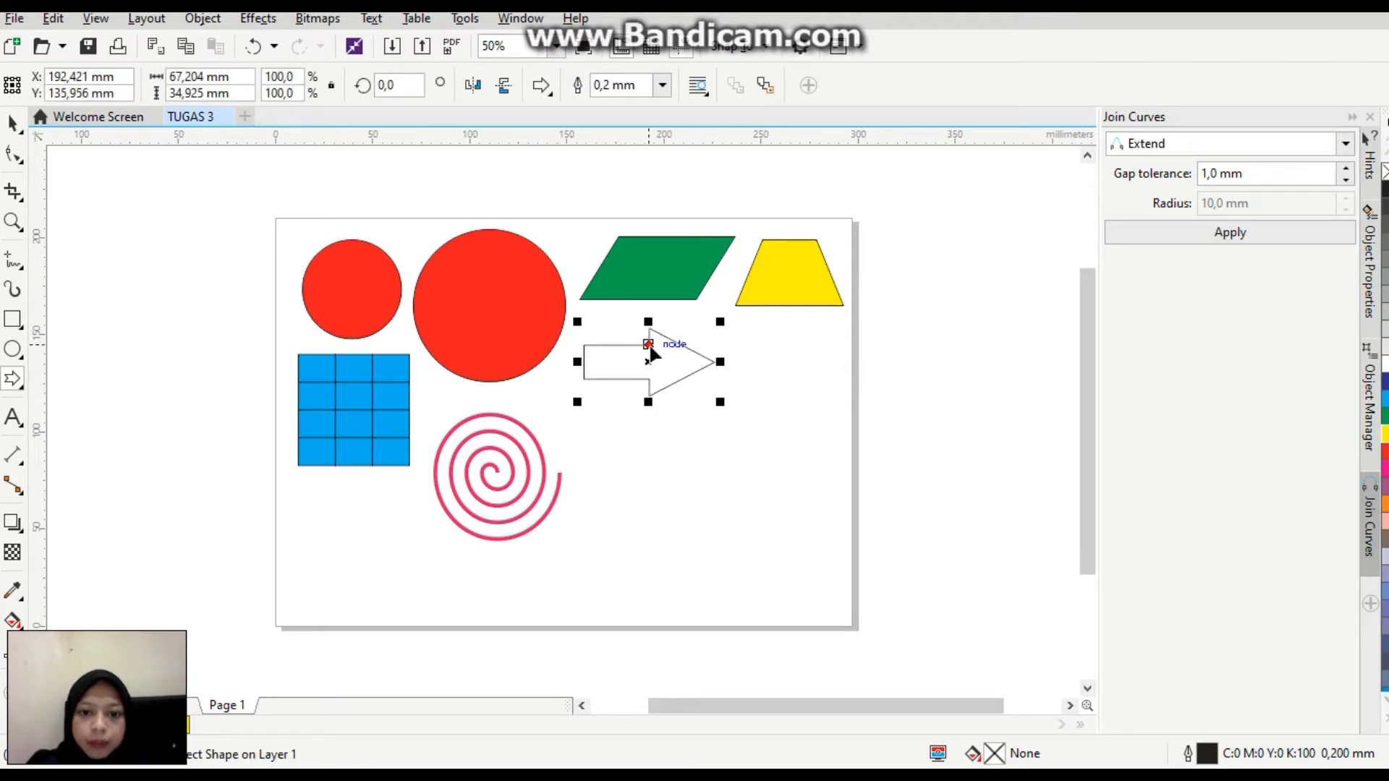
{"action": "left_click_drag", "start_coordinate": [651, 351], "coordinate": [667, 353]}
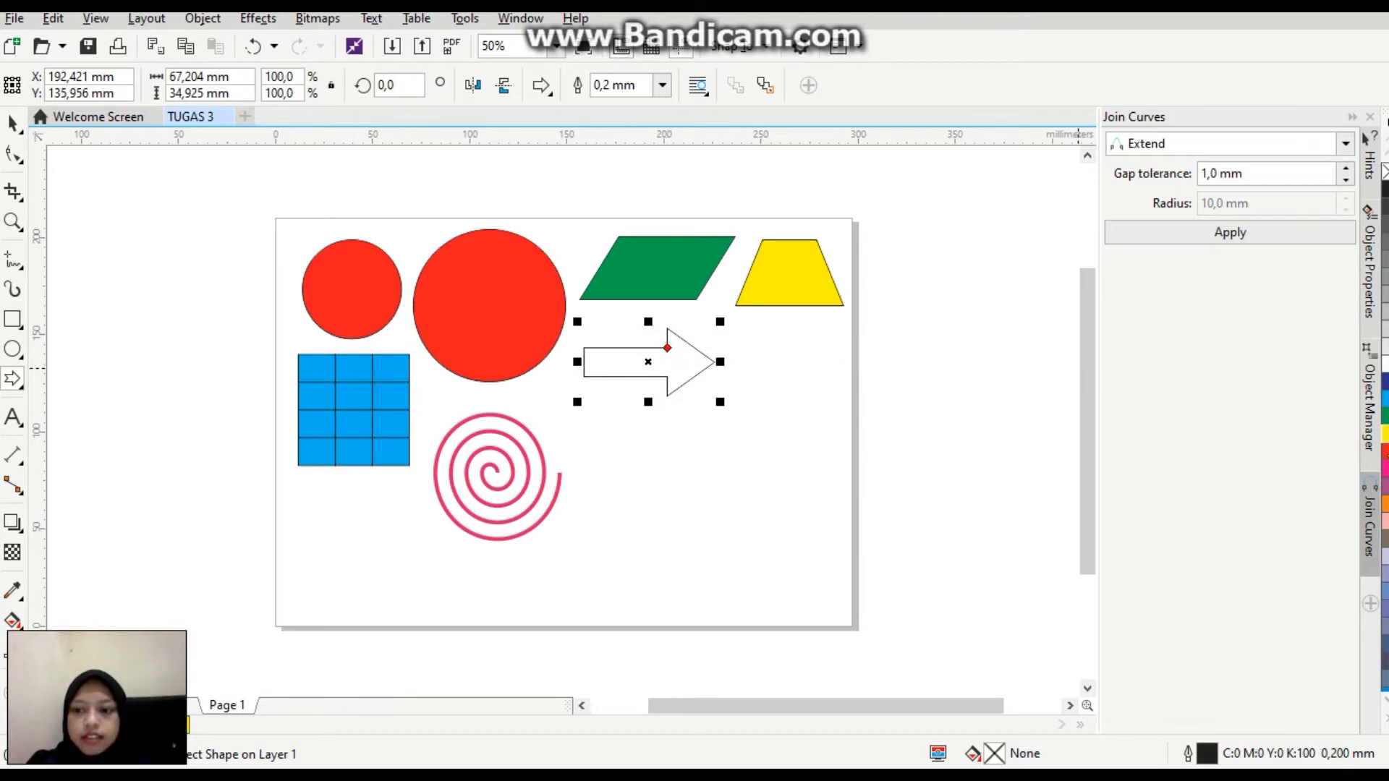
{"action": "left_click", "coordinate": [1383, 469]}
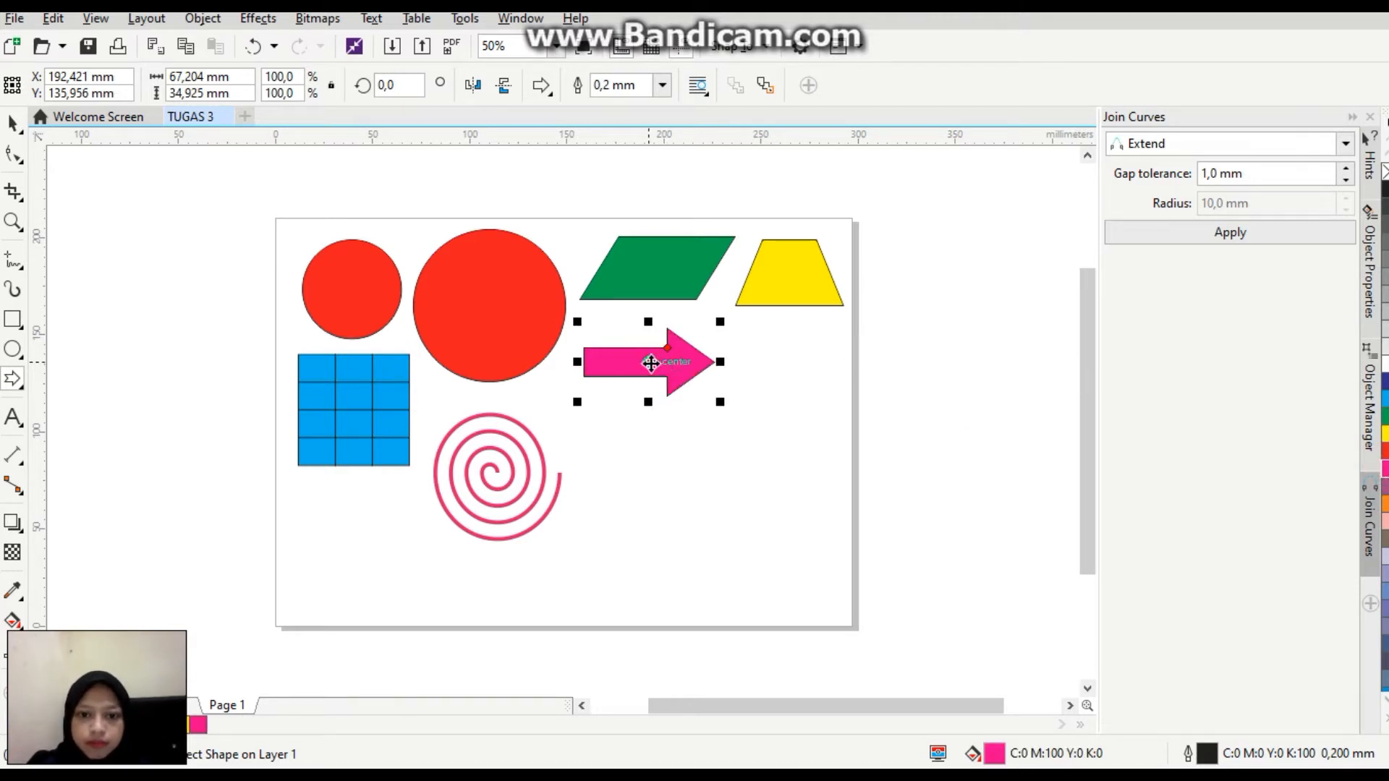
Draw a folded ribbon banner about 82 × 28 mm, fill it with dark blue (C:100 M:100 Y:0 K:0) and position it below the arrow.
{"action": "left_click", "coordinate": [20, 387]}
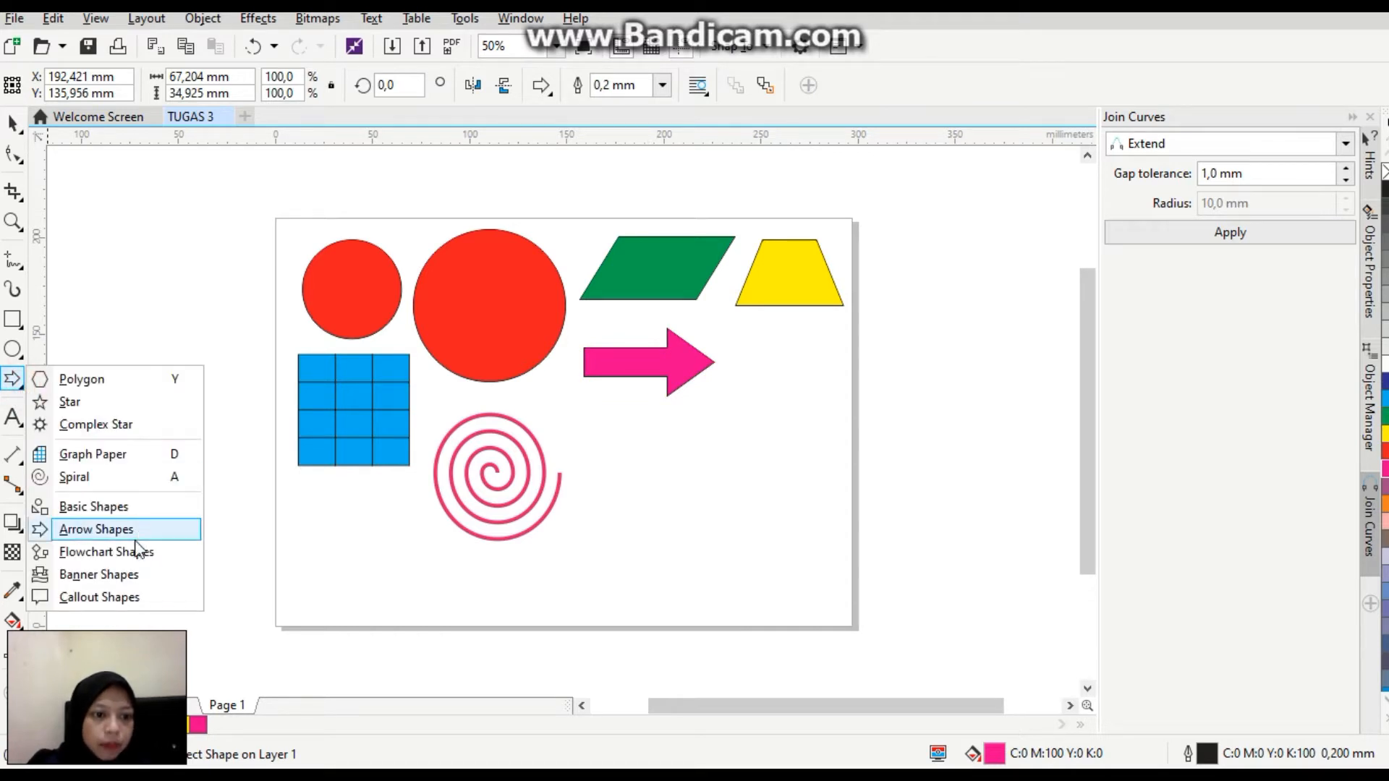
{"action": "left_click", "coordinate": [134, 575]}
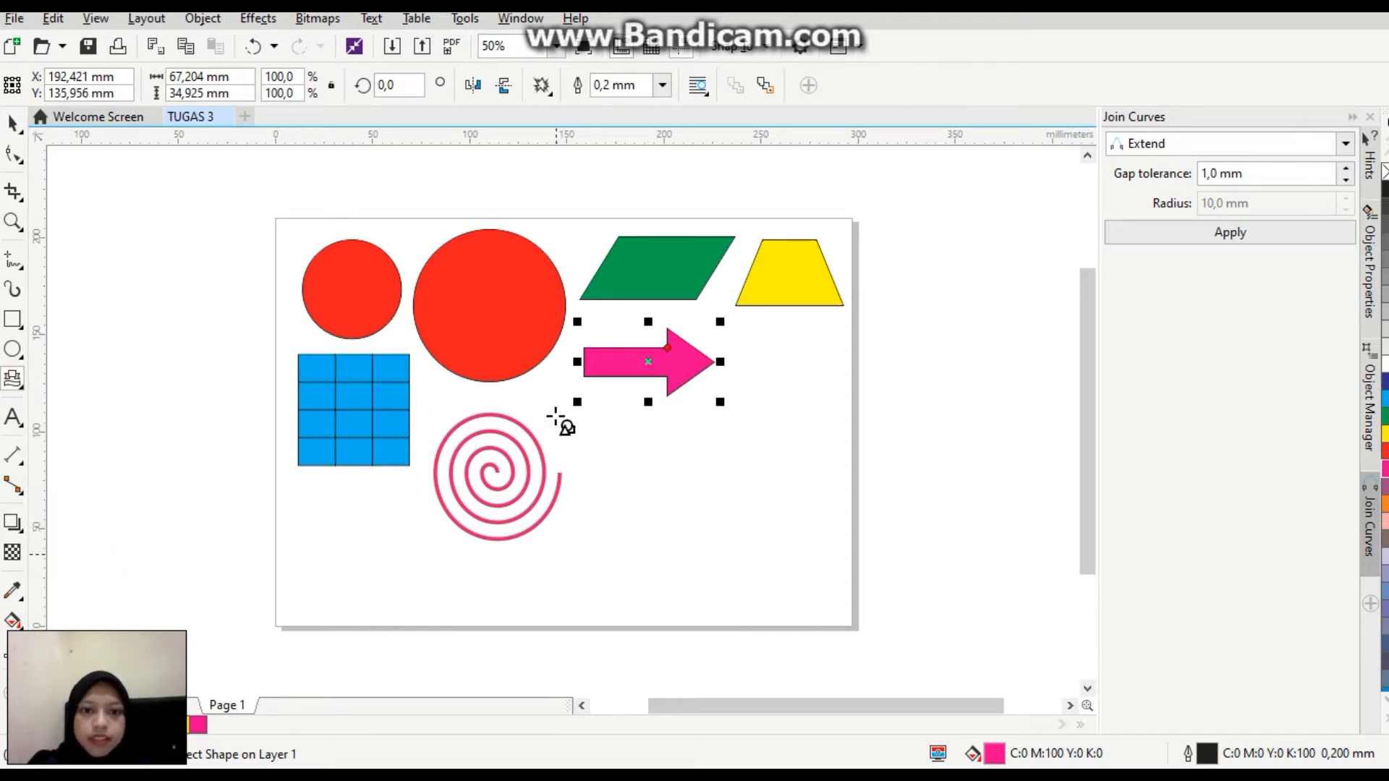
{"action": "left_click", "coordinate": [543, 86]}
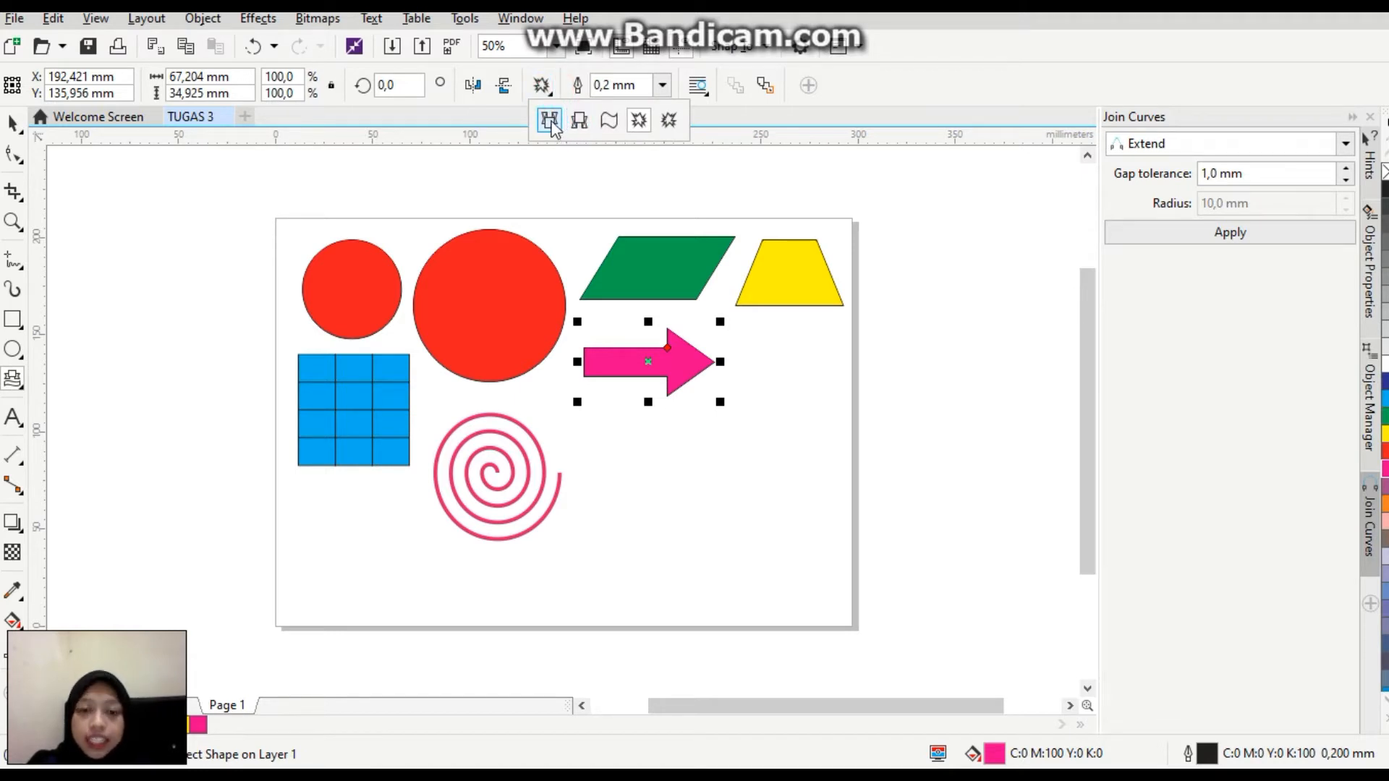
{"action": "left_click", "coordinate": [552, 125]}
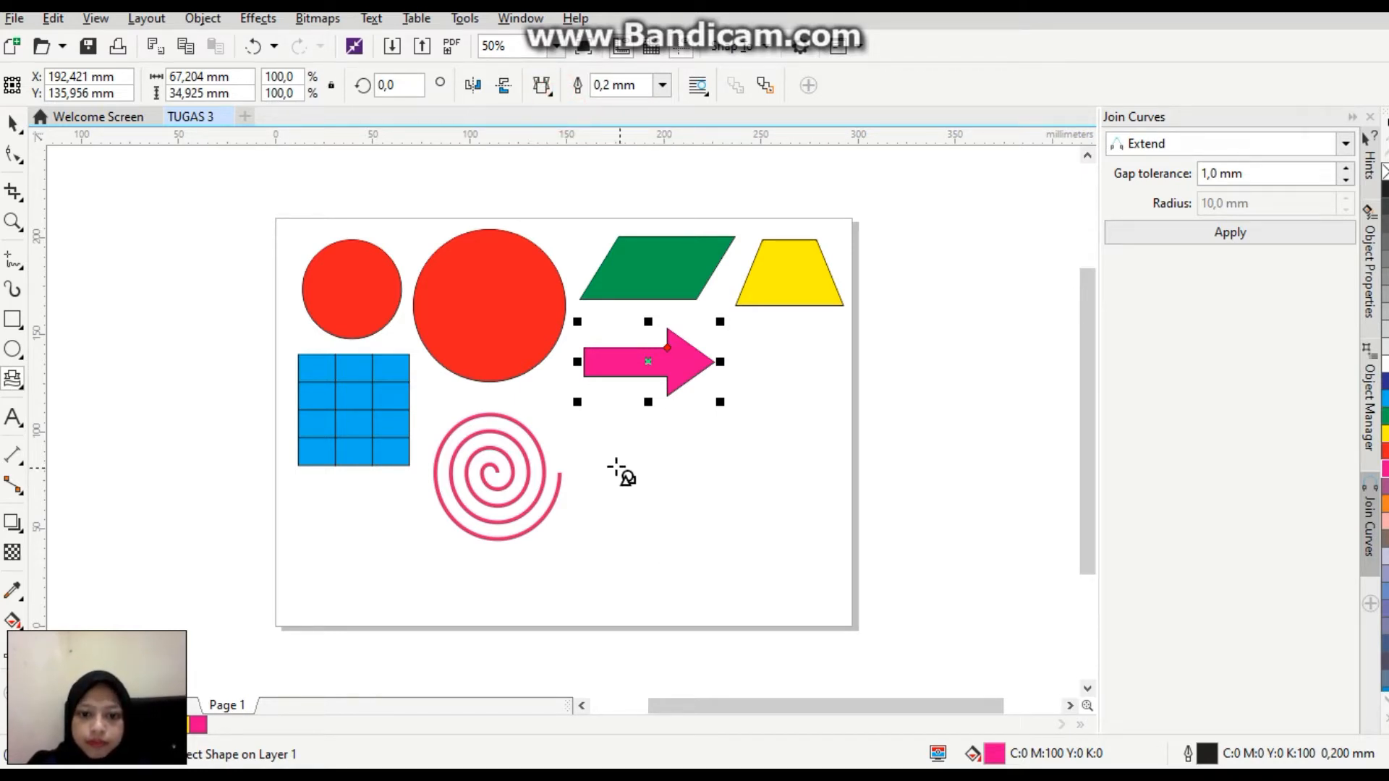
{"action": "left_click", "coordinate": [592, 448]}
{"action": "left_click_drag", "start_coordinate": [651, 461], "coordinate": [752, 499]}
{"action": "left_click_drag", "start_coordinate": [1384, 383], "coordinate": [652, 437]}
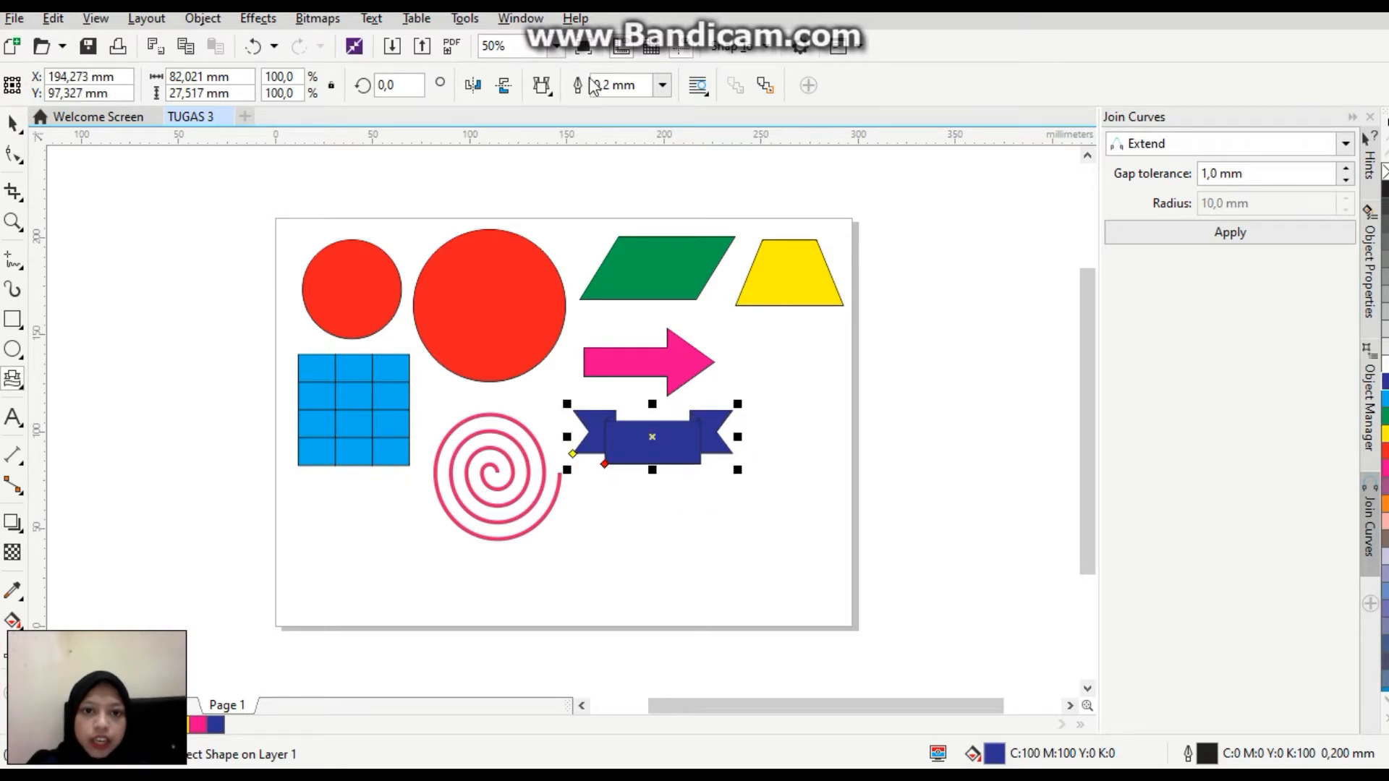
{"action": "left_click", "coordinate": [550, 97]}
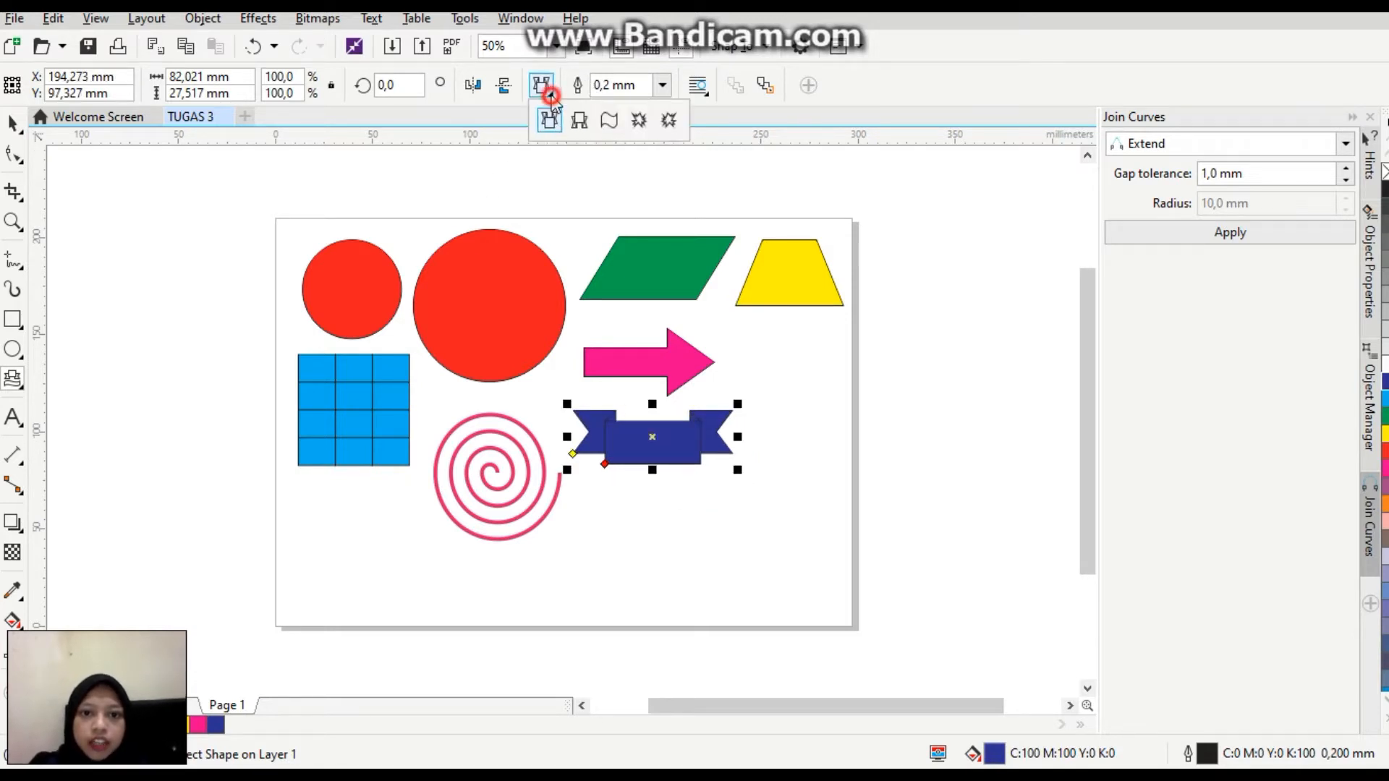
{"action": "left_click", "coordinate": [639, 120]}
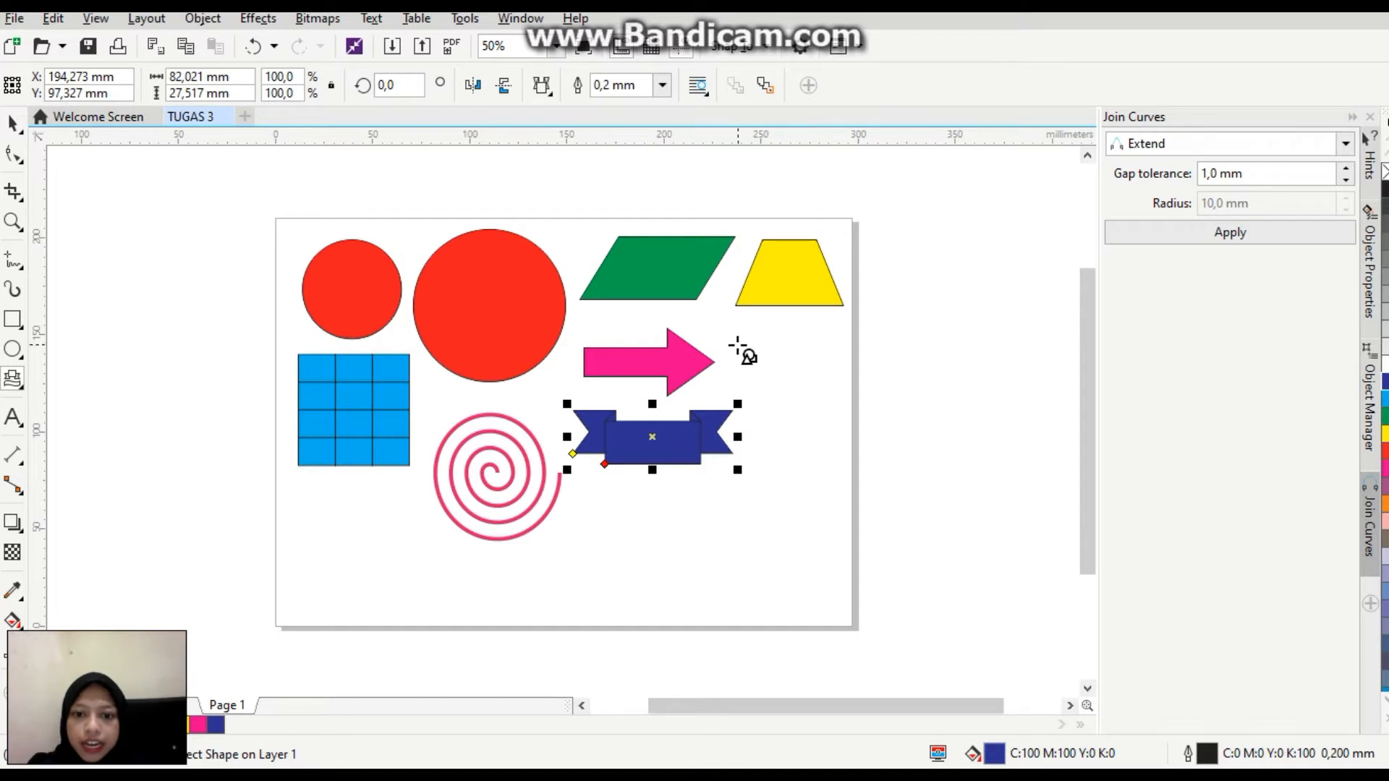
{"action": "left_click", "coordinate": [745, 342]}
{"action": "left_click_drag", "start_coordinate": [745, 342], "coordinate": [817, 391]}
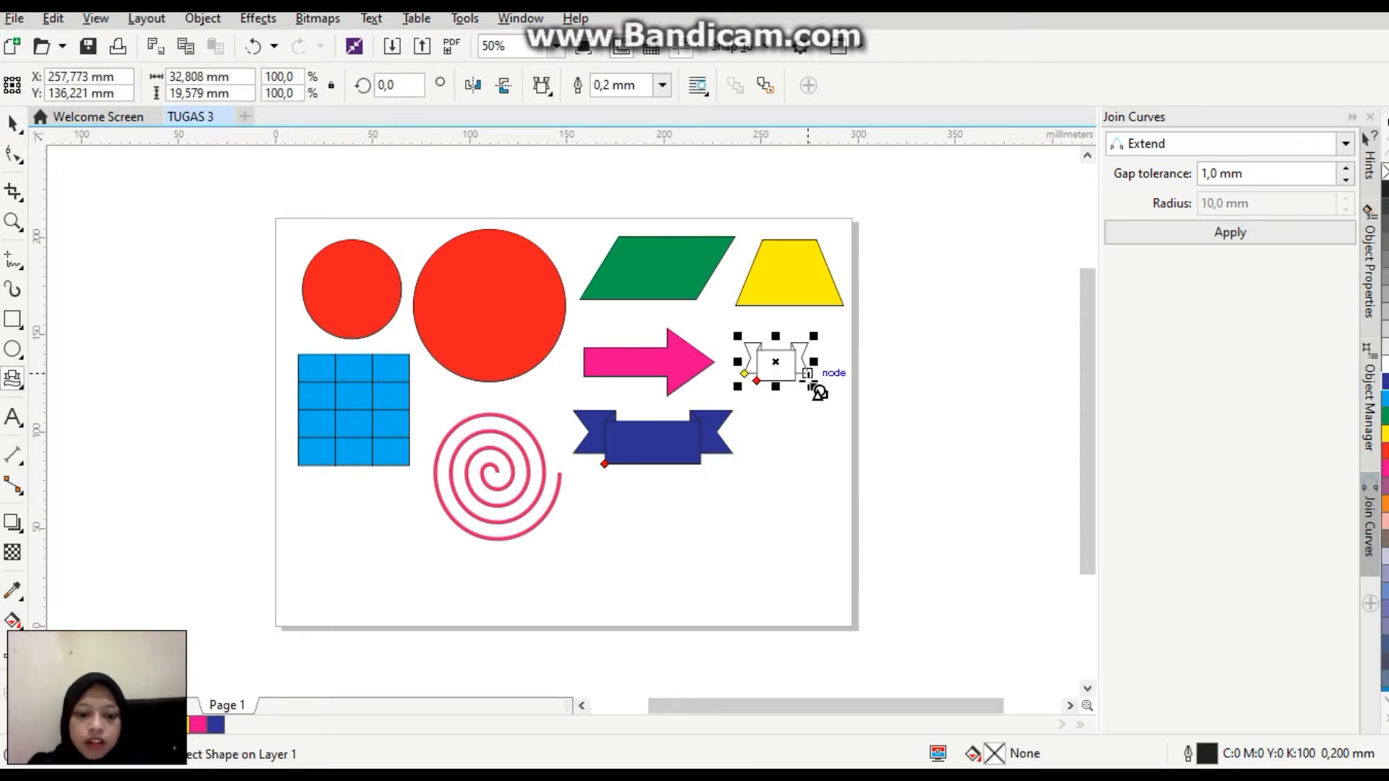
{"action": "right_click", "coordinate": [774, 362]}
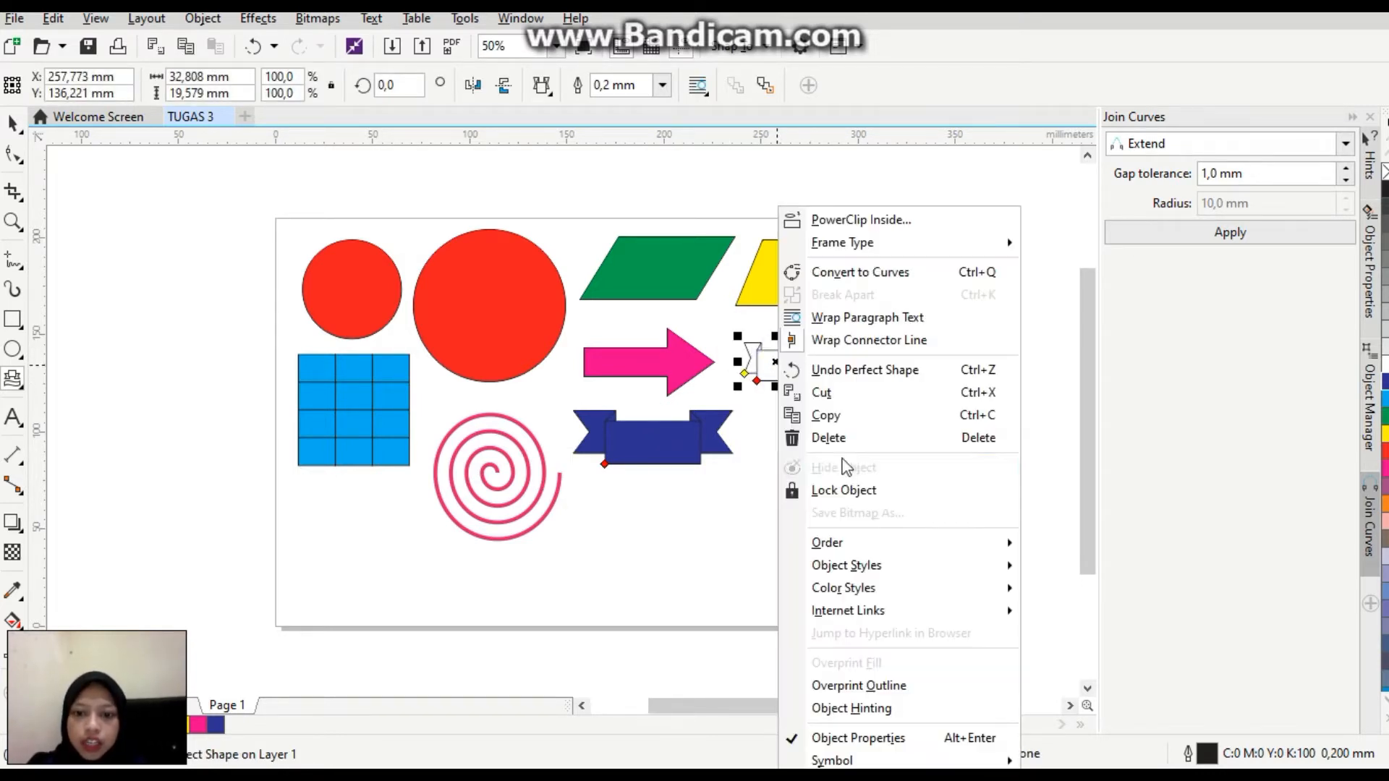
{"action": "left_click", "coordinate": [859, 439]}
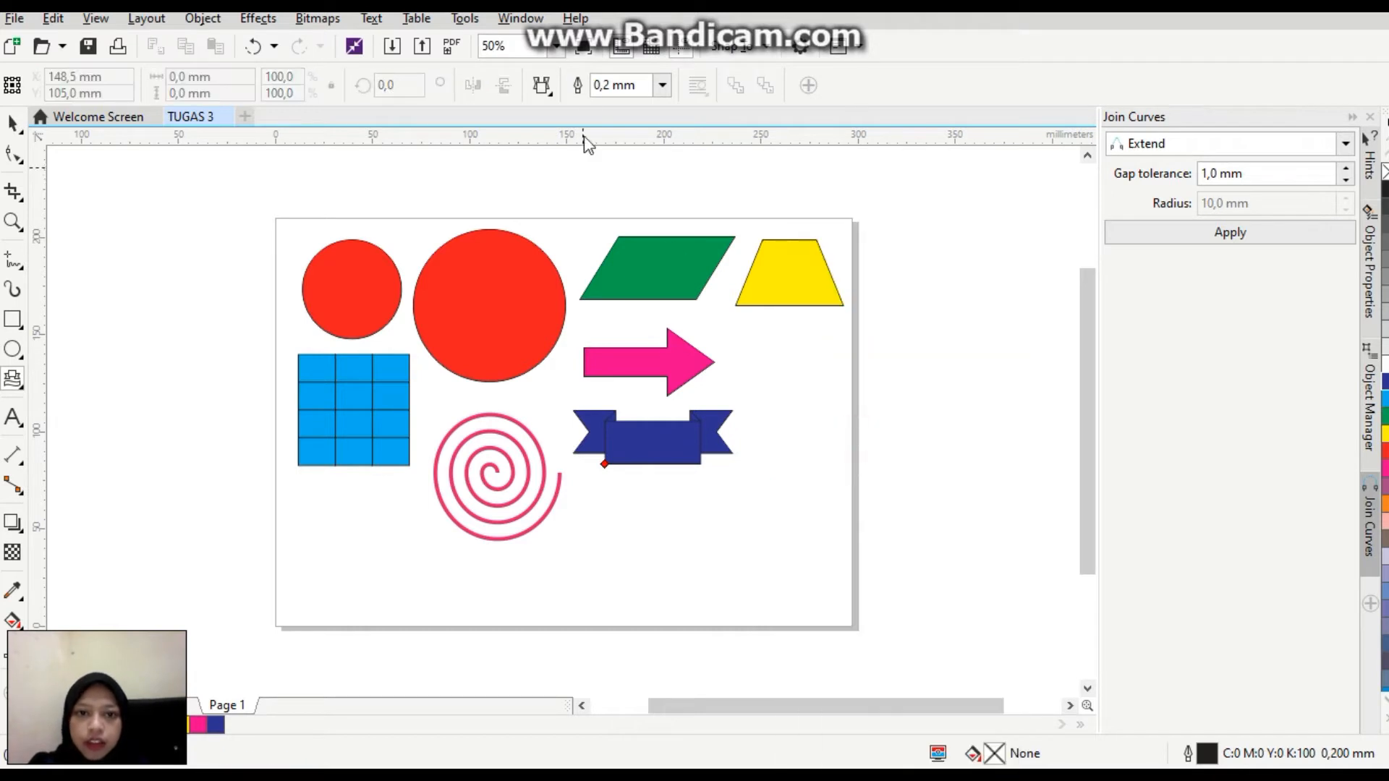
Draw an explosion banner shape about 39 mm across below the yellow trapezoid and fill it with orange (C:0 M:60 Y:100 K:0).
{"action": "left_click", "coordinate": [552, 94]}
{"action": "left_click", "coordinate": [638, 116]}
{"action": "left_click_drag", "start_coordinate": [755, 339], "coordinate": [824, 413]}
{"action": "left_click", "coordinate": [1383, 505]}
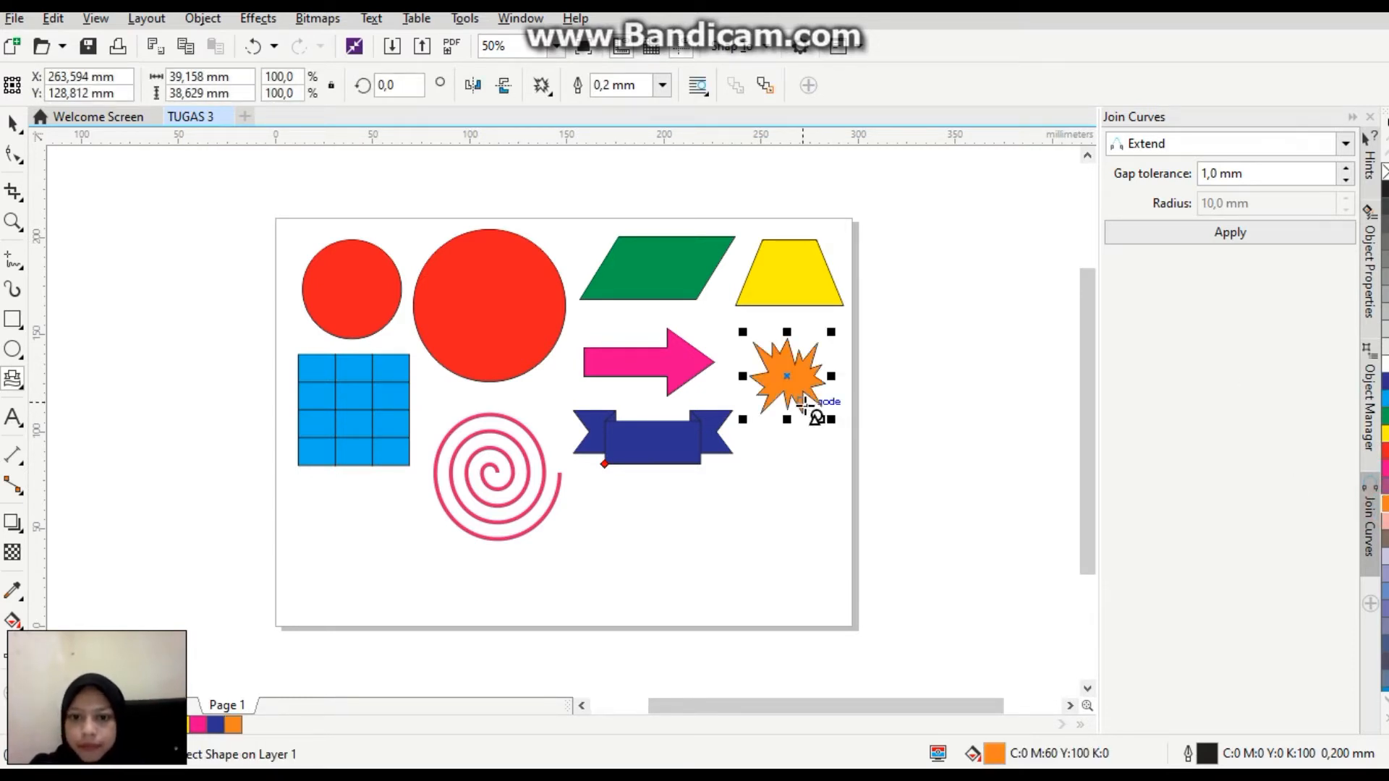
Draw a rectangular callout about 69 × 38 mm, fill it with purple (C:20 M:80 Y:0 K:20) and place it diagonally below the blue banner.
{"action": "left_click", "coordinate": [16, 384]}
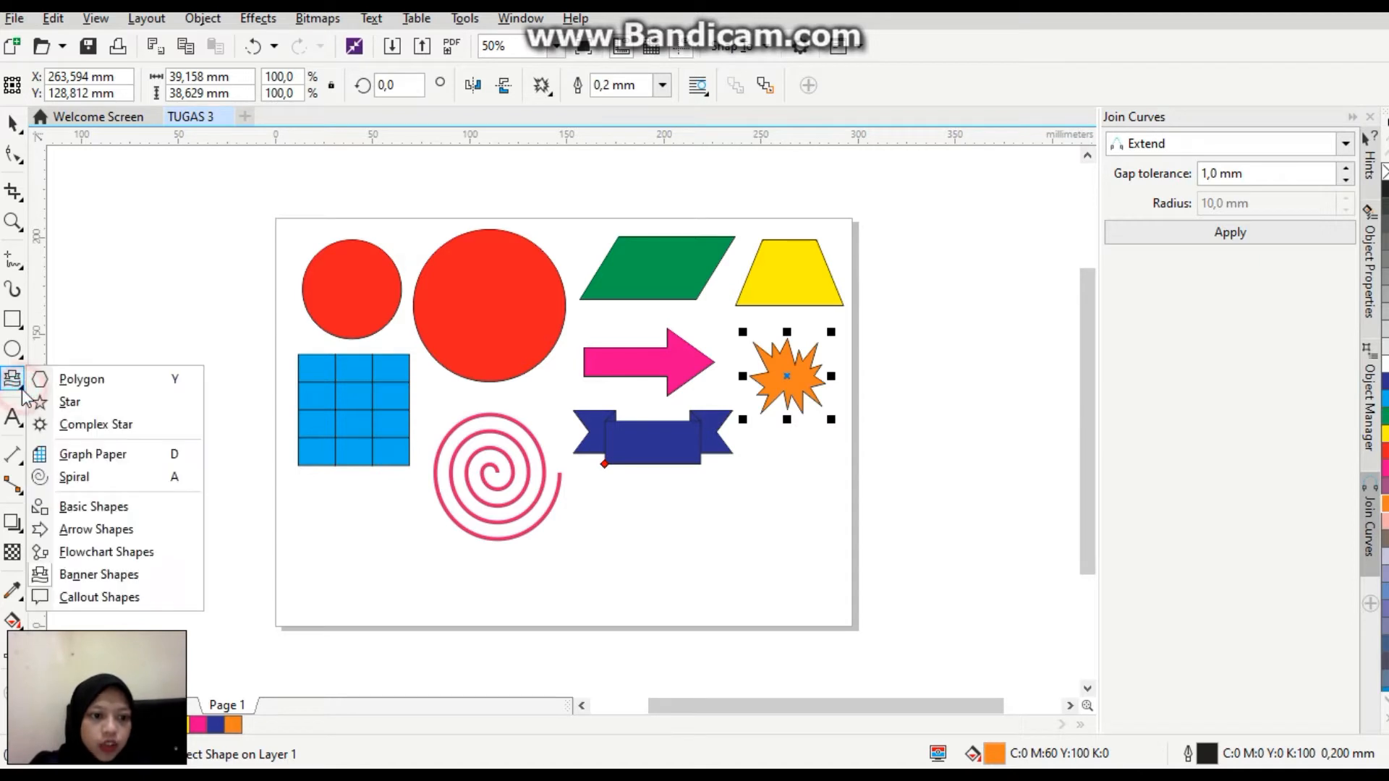
{"action": "left_click", "coordinate": [144, 599]}
{"action": "left_click_drag", "start_coordinate": [602, 506], "coordinate": [736, 578]}
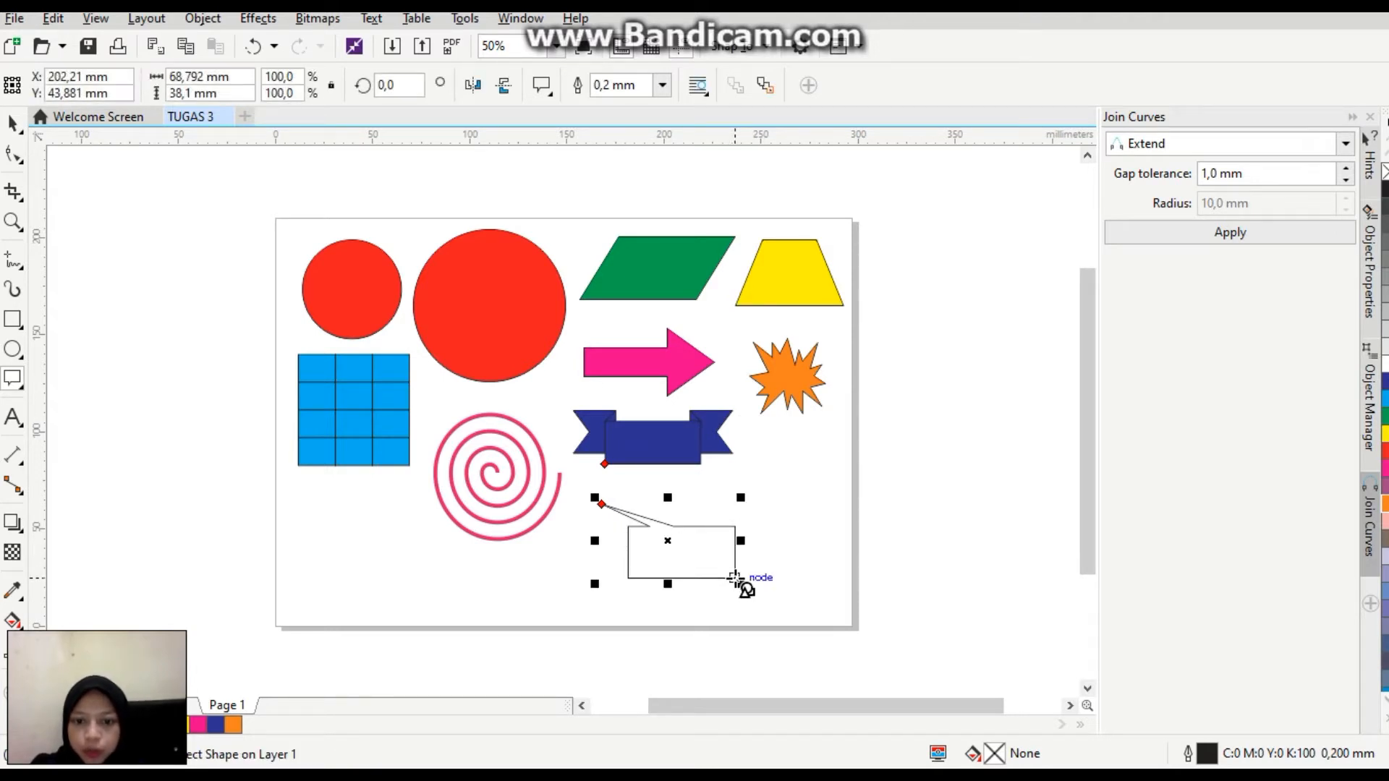
{"action": "left_click", "coordinate": [1382, 484]}
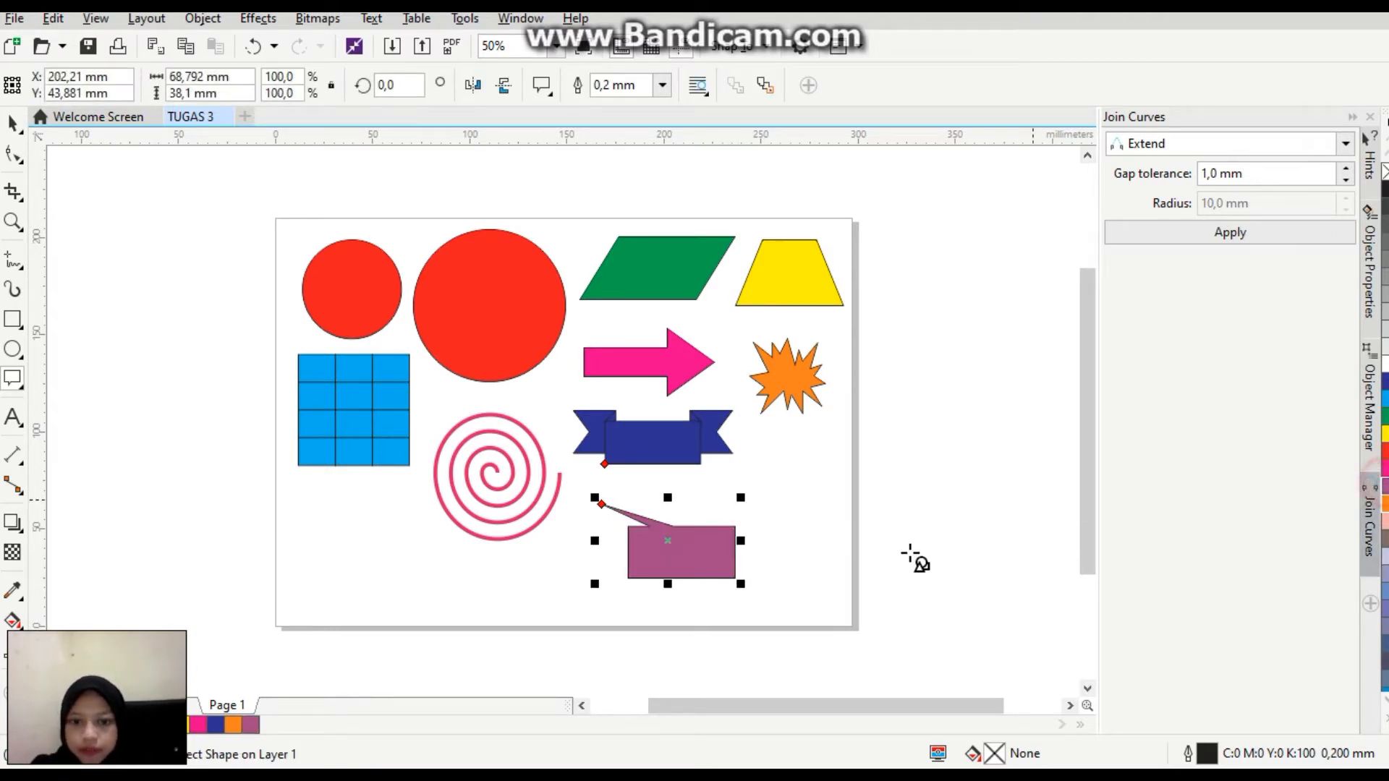
{"action": "left_click_drag", "start_coordinate": [715, 467], "coordinate": [769, 506]}
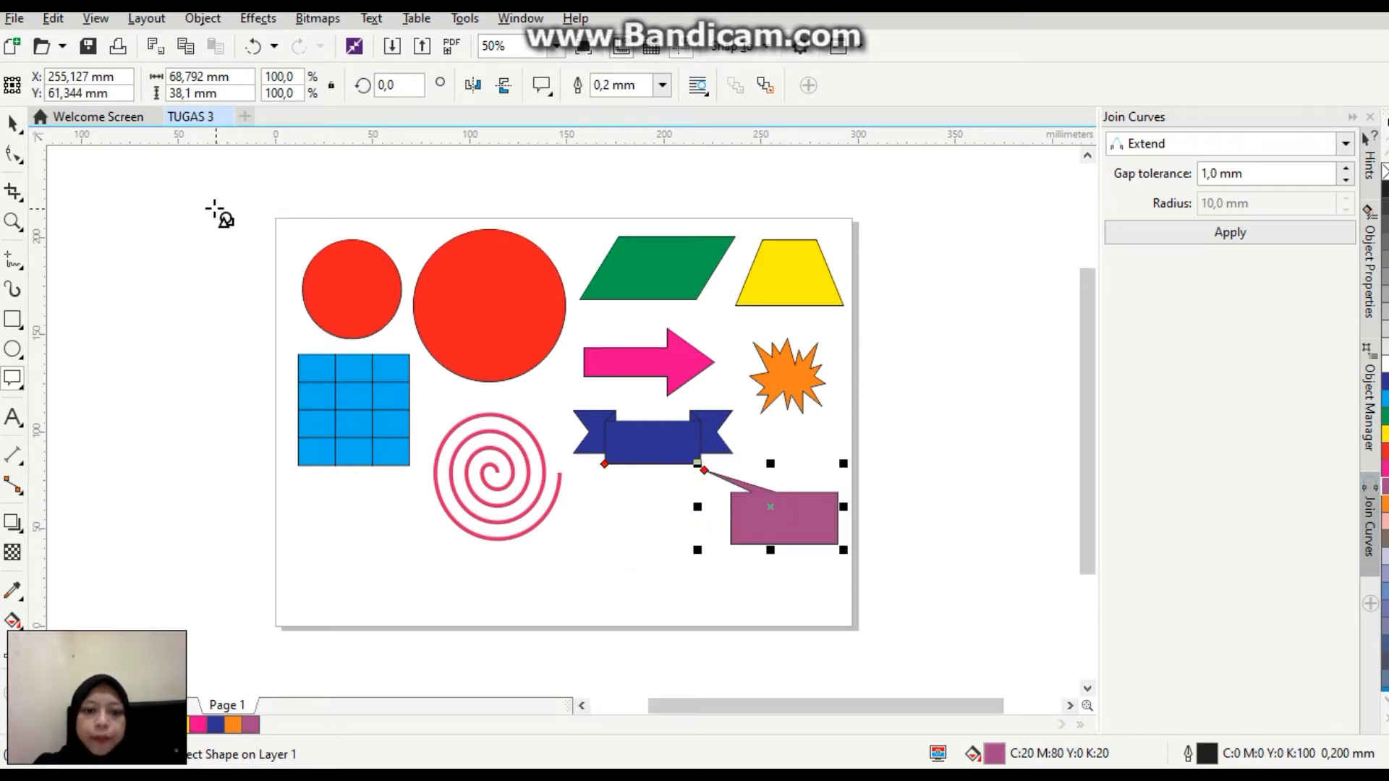
Select all the shapes, scale them down to about 178 × 103 mm and move them off the page's left side.
{"action": "left_click", "coordinate": [12, 123]}
{"action": "left_click_drag", "start_coordinate": [213, 205], "coordinate": [956, 583]}
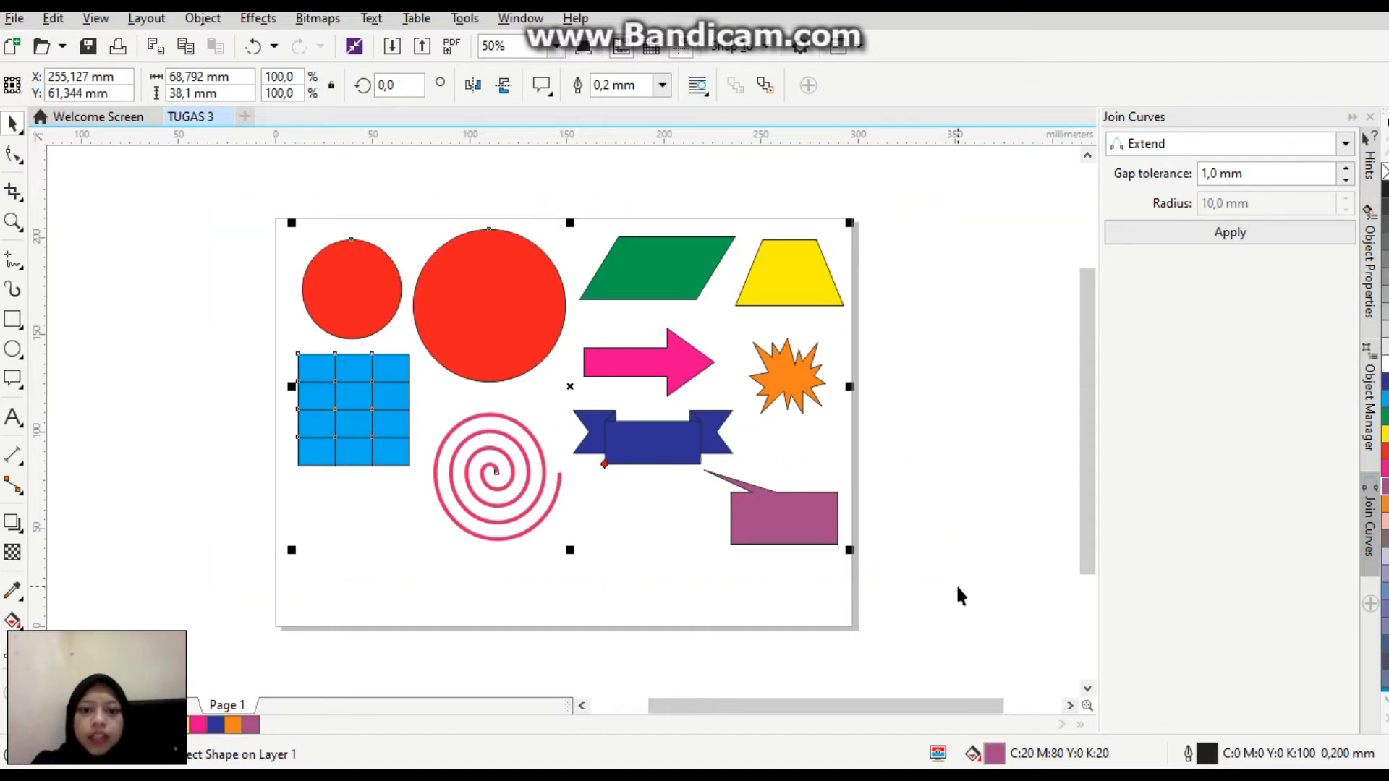
{"action": "left_click_drag", "start_coordinate": [851, 554], "coordinate": [649, 435]}
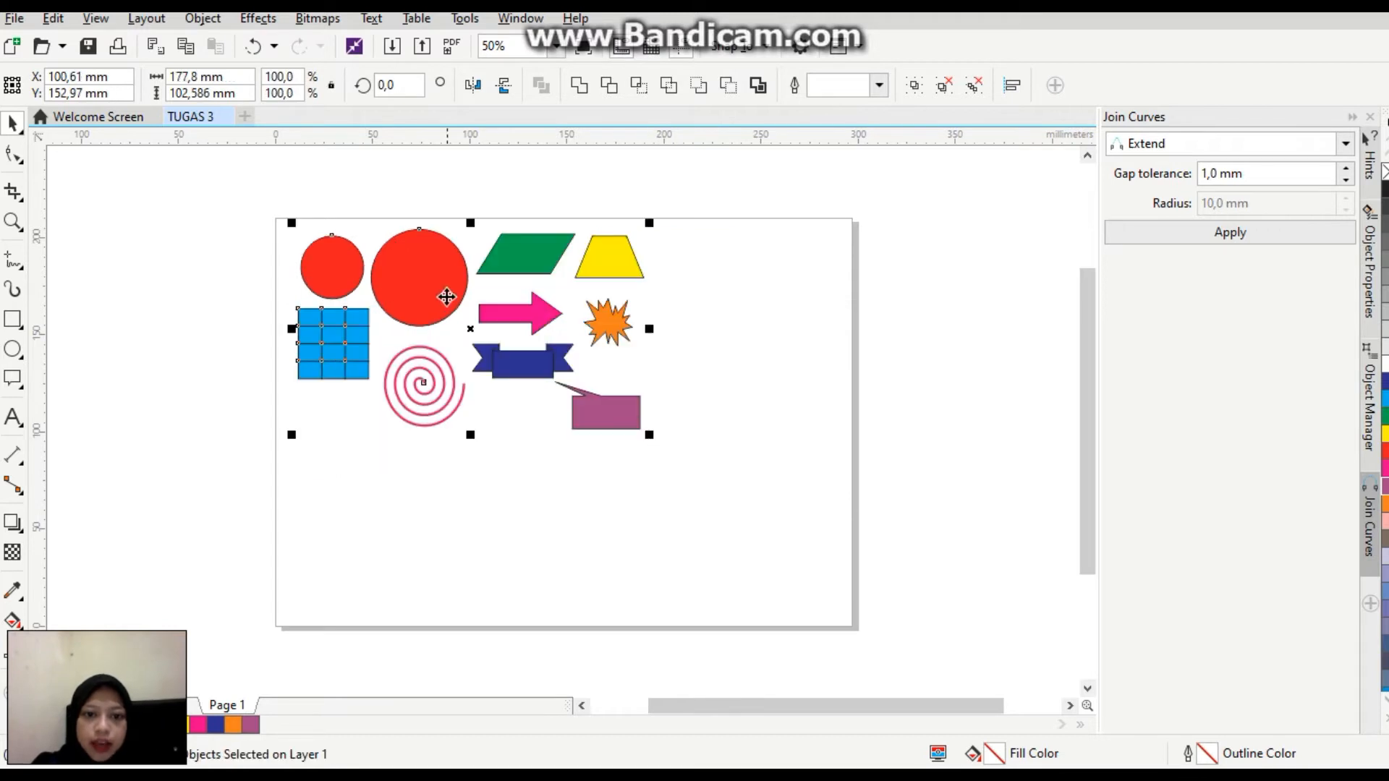
{"action": "left_click_drag", "start_coordinate": [469, 328], "coordinate": [90, 401]}
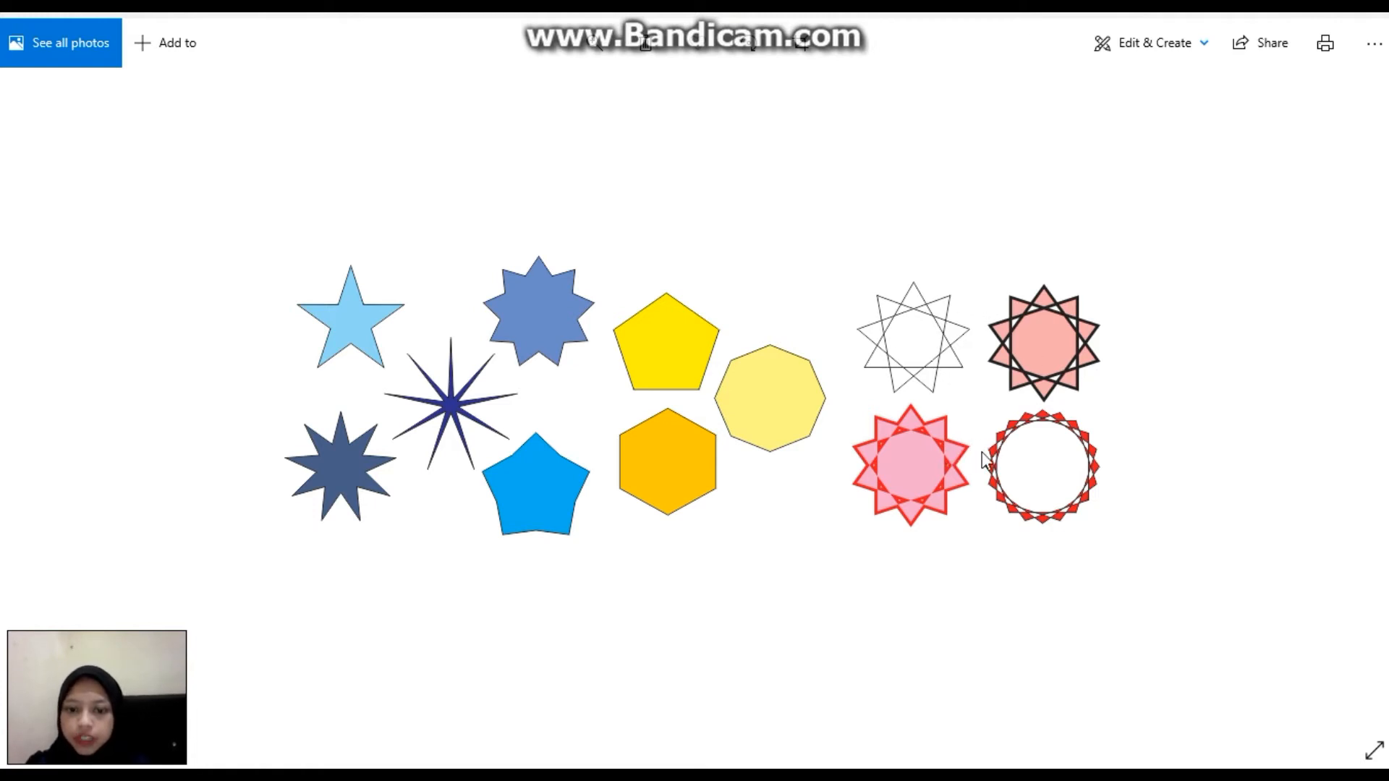
Switch from the reference picture in Photos back to the TUGAS 3 document in CorelDRAW.
{"action": "key", "text": "super"}
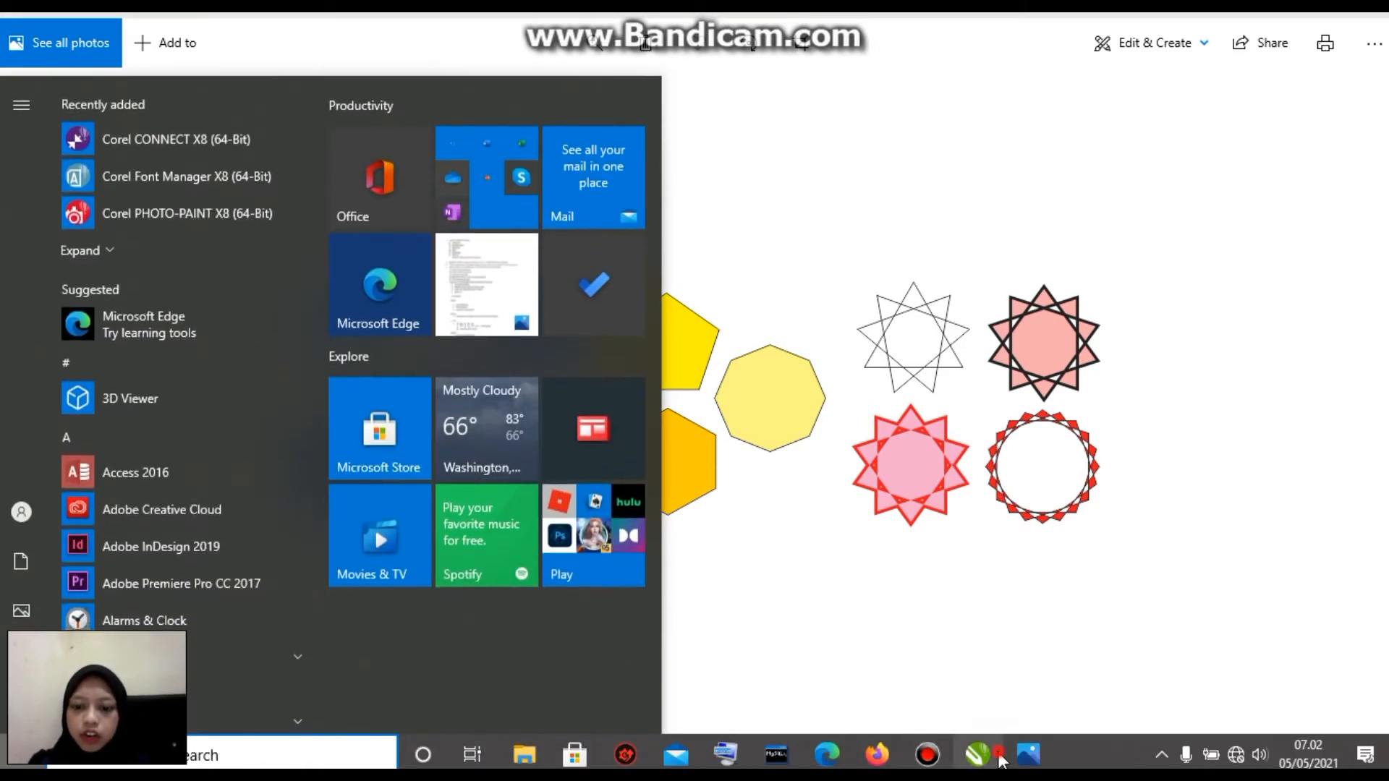
{"action": "left_click", "coordinate": [983, 757]}
{"action": "left_click", "coordinate": [368, 350]}
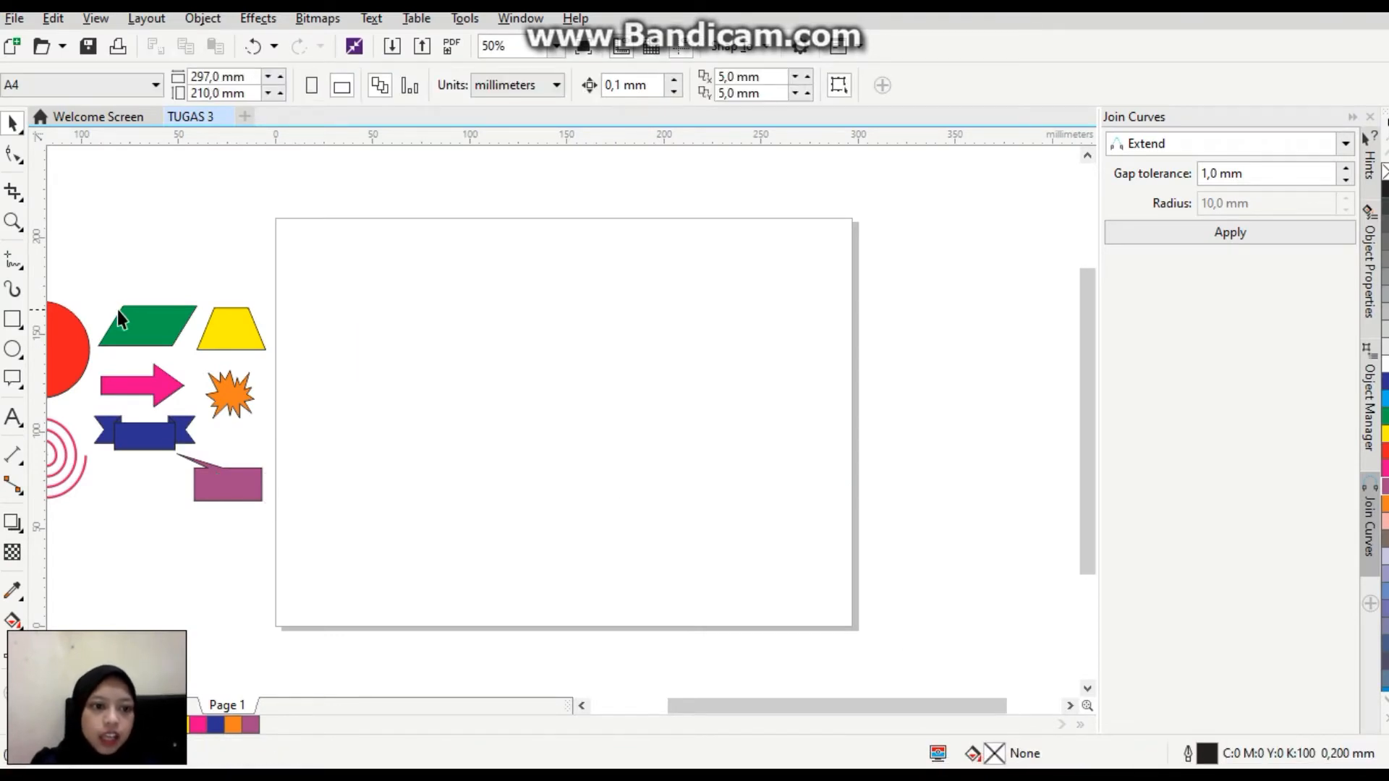
Draw a five-pointed star about 55 × 52 mm in the page's upper-left area and make four duplicates, moving one below the original.
{"action": "left_click", "coordinate": [22, 391]}
{"action": "left_click", "coordinate": [72, 402]}
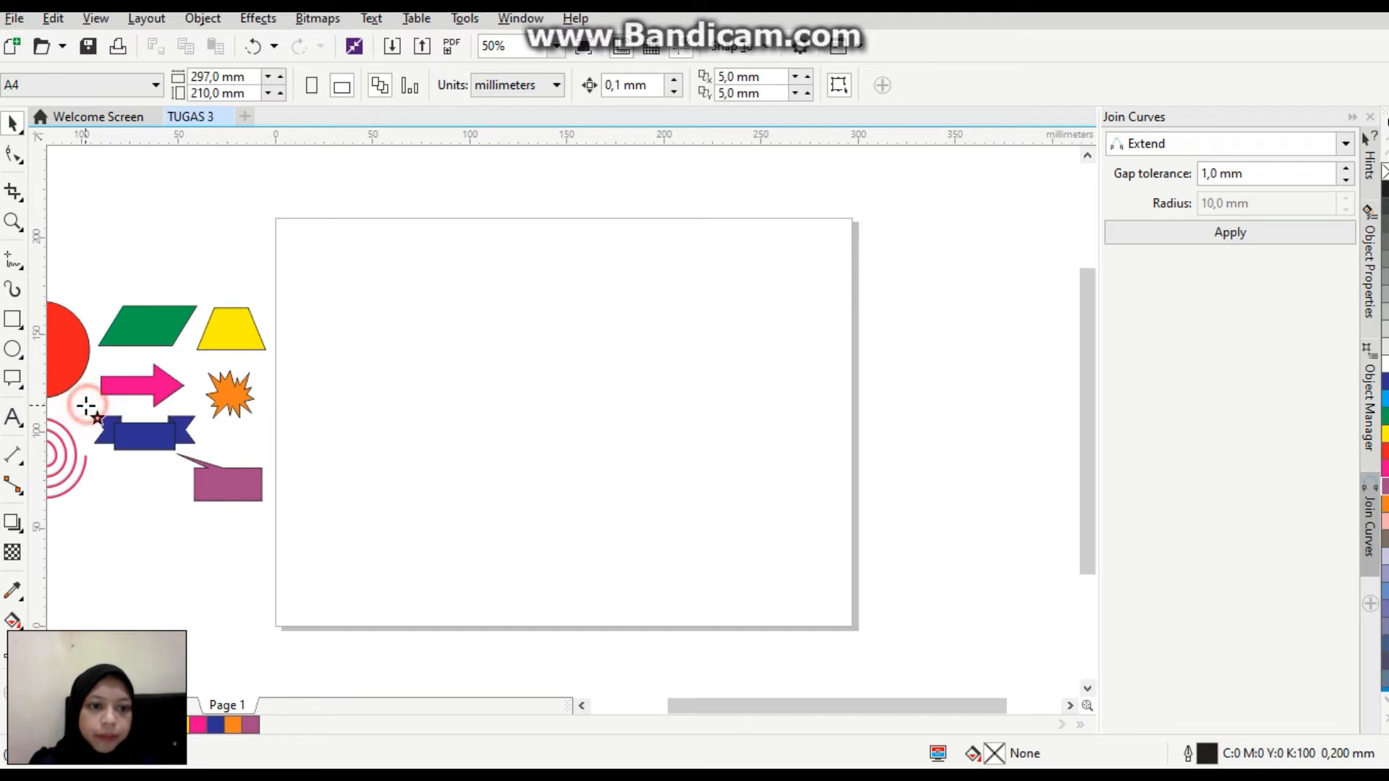
{"action": "mouse_move", "coordinate": [345, 279]}
{"action": "left_mouse_down"}
{"action": "mouse_move", "coordinate": [444, 316]}
{"action": "mouse_move", "coordinate": [460, 338]}
{"action": "mouse_move", "coordinate": [339, 279]}
{"action": "mouse_move", "coordinate": [373, 233]}
{"action": "mouse_move", "coordinate": [339, 377]}
{"action": "left_mouse_up"}
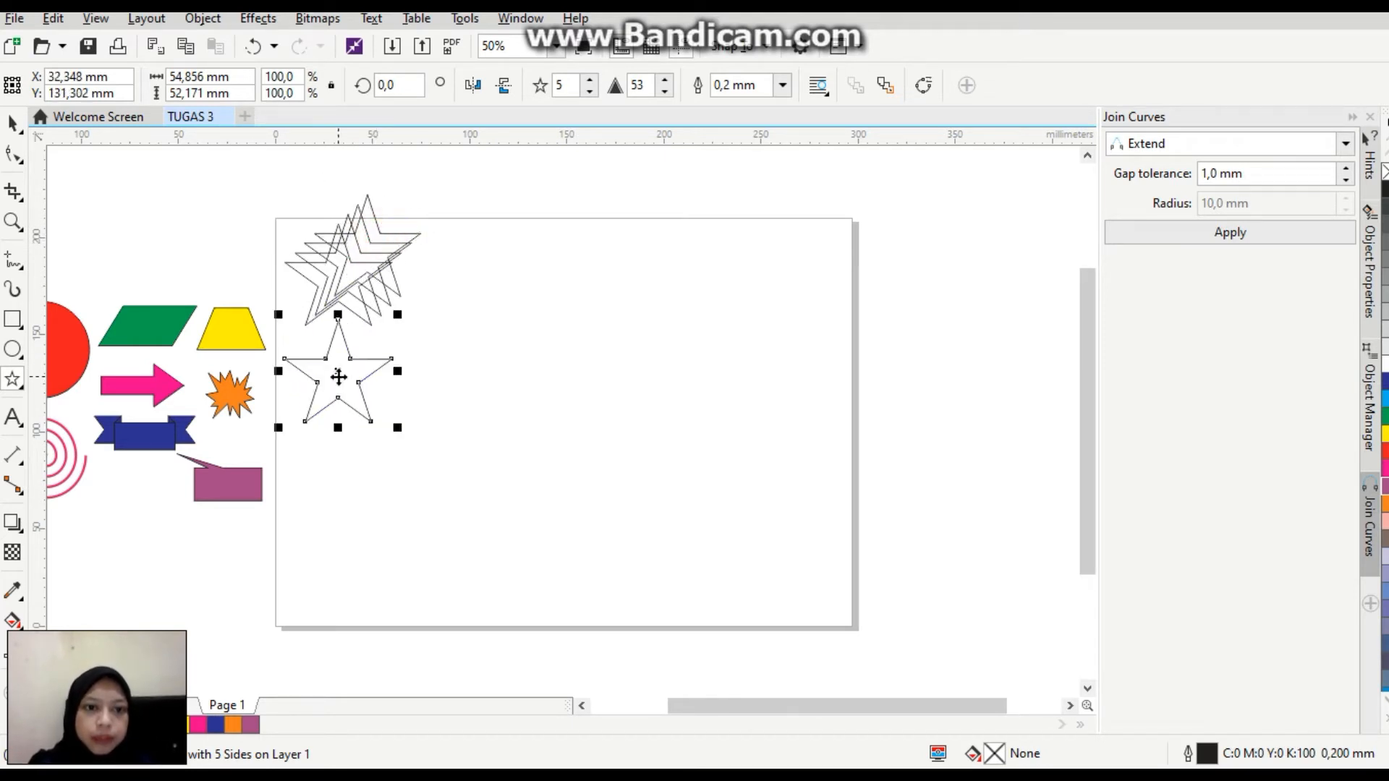
Spread out the three remaining overlapping star copies, two in a second column beside the first and one under the lower-left star.
{"action": "left_click", "coordinate": [365, 278]}
{"action": "left_click_drag", "start_coordinate": [367, 248], "coordinate": [473, 269]}
{"action": "left_click", "coordinate": [359, 245]}
{"action": "left_click_drag", "start_coordinate": [347, 265], "coordinate": [452, 382]}
{"action": "left_click", "coordinate": [357, 260]}
{"action": "left_click_drag", "start_coordinate": [357, 257], "coordinate": [336, 479]}
Fill the star in the page's upper-left corner with medium blue (C60 M40 Y0 K0).
{"action": "left_click", "coordinate": [12, 125]}
{"action": "left_click", "coordinate": [330, 288]}
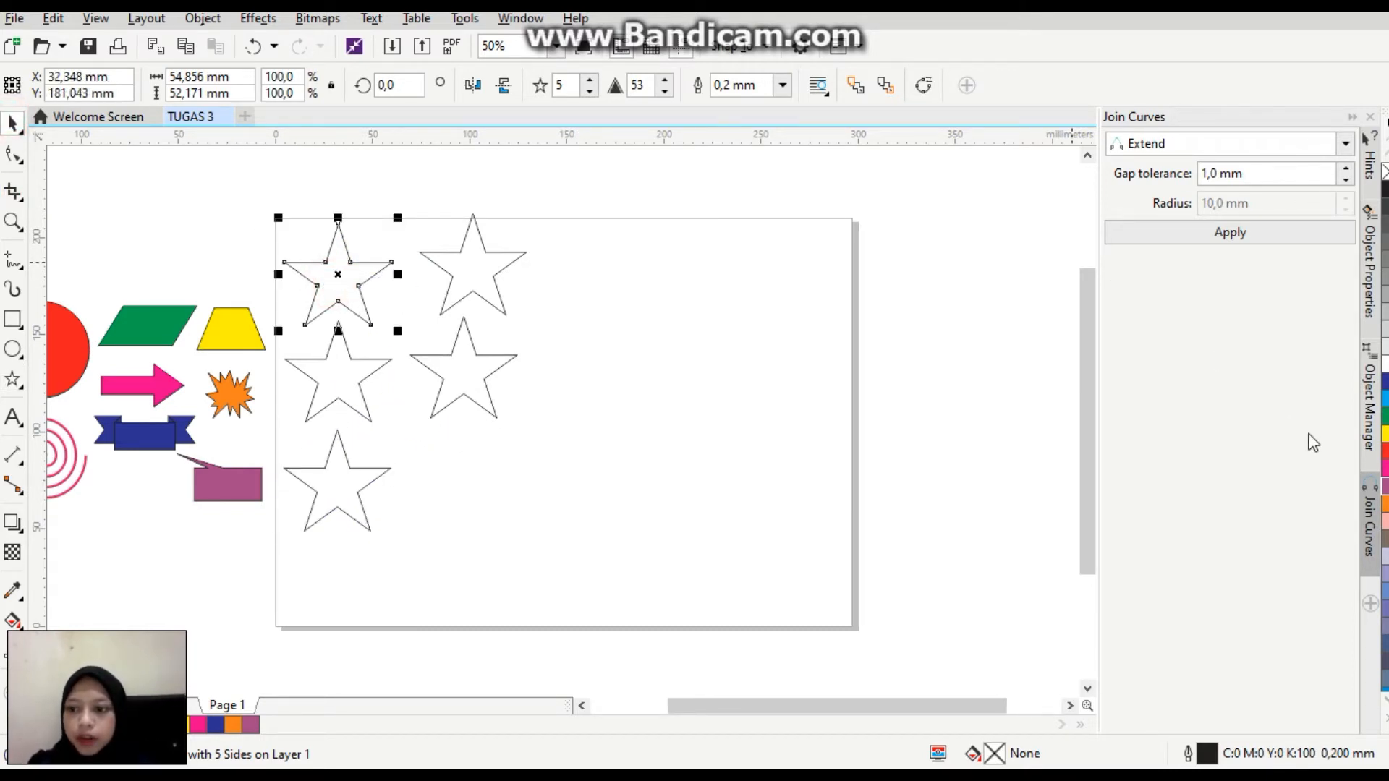
{"action": "left_click", "coordinate": [1385, 591]}
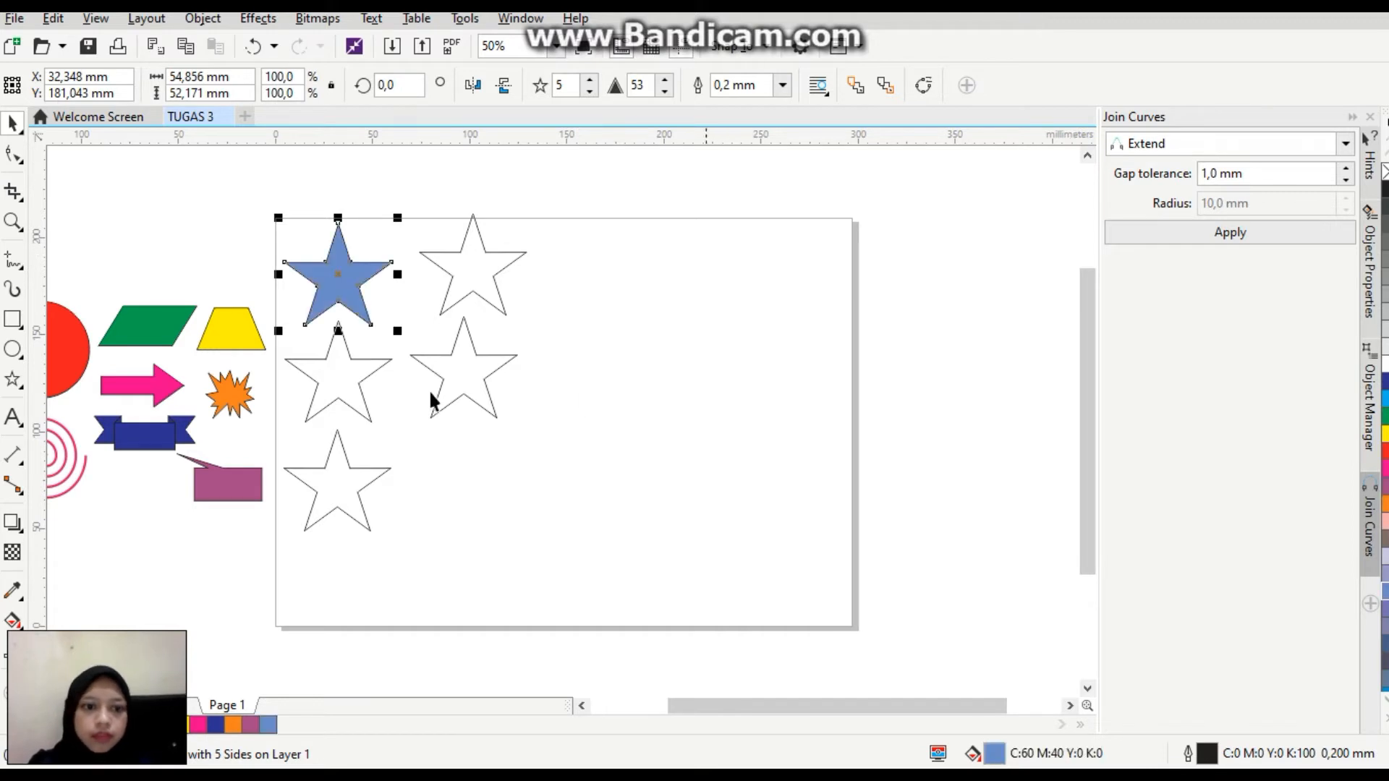
Give the middle star of the first column 7 points and fill it with violet blue.
{"action": "left_click", "coordinate": [359, 385]}
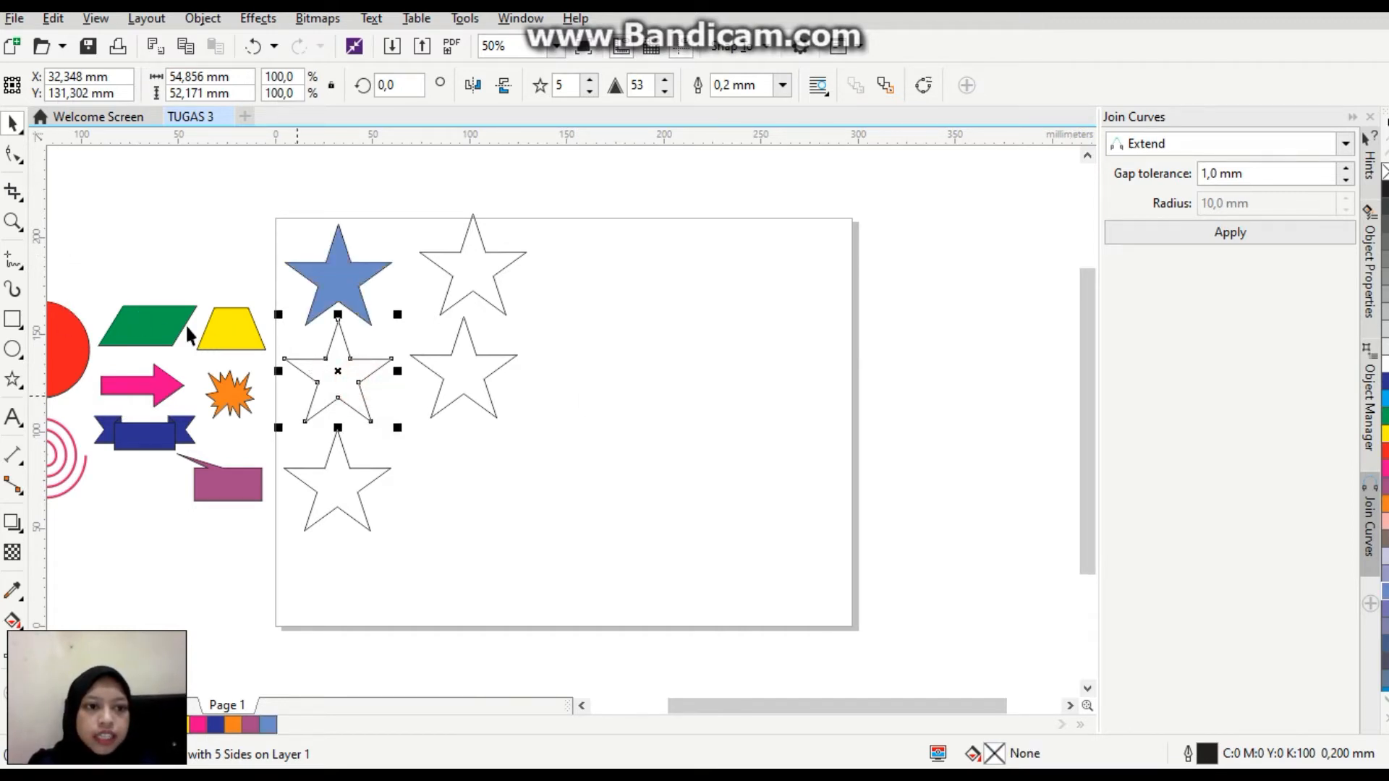
{"action": "left_click", "coordinate": [590, 78]}
{"action": "left_click", "coordinate": [591, 90]}
{"action": "left_click", "coordinate": [591, 90]}
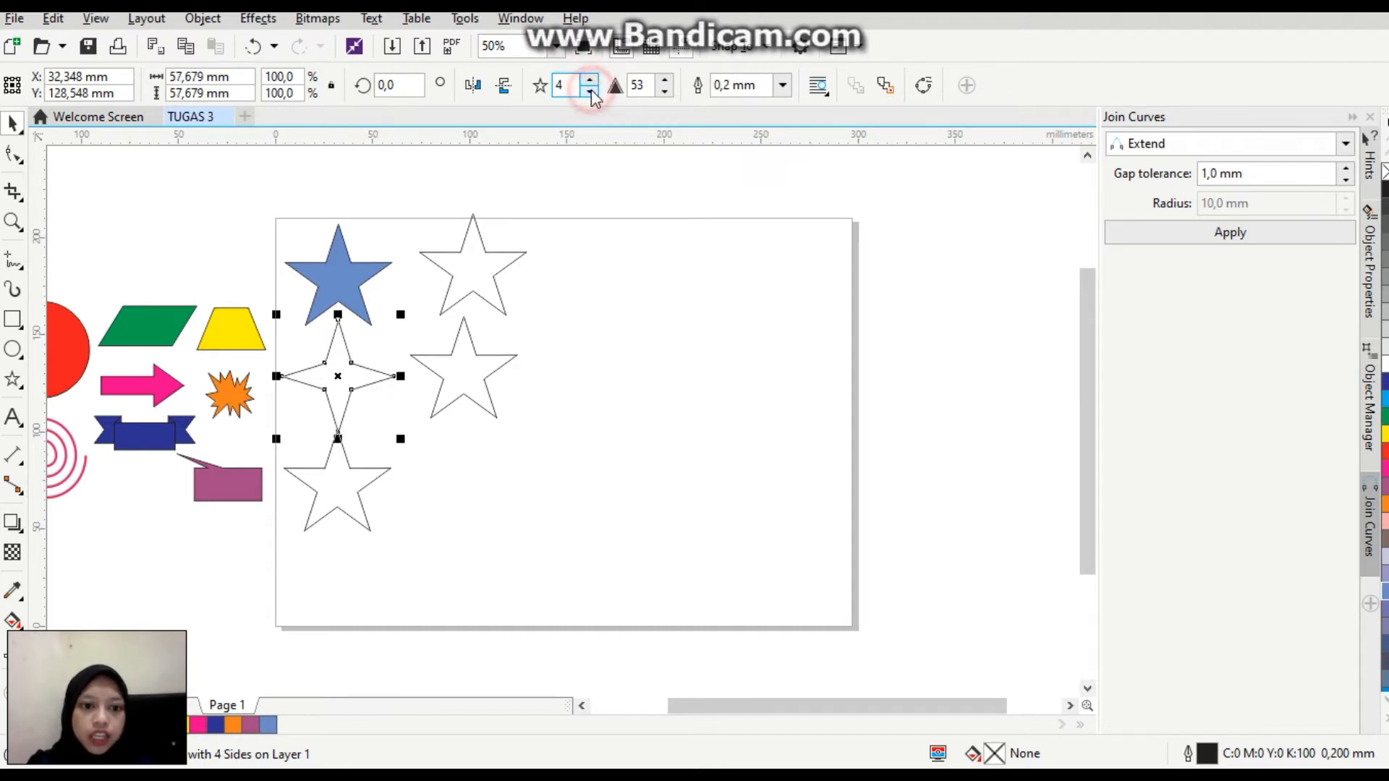
{"action": "left_click", "coordinate": [591, 81]}
{"action": "left_click", "coordinate": [590, 81]}
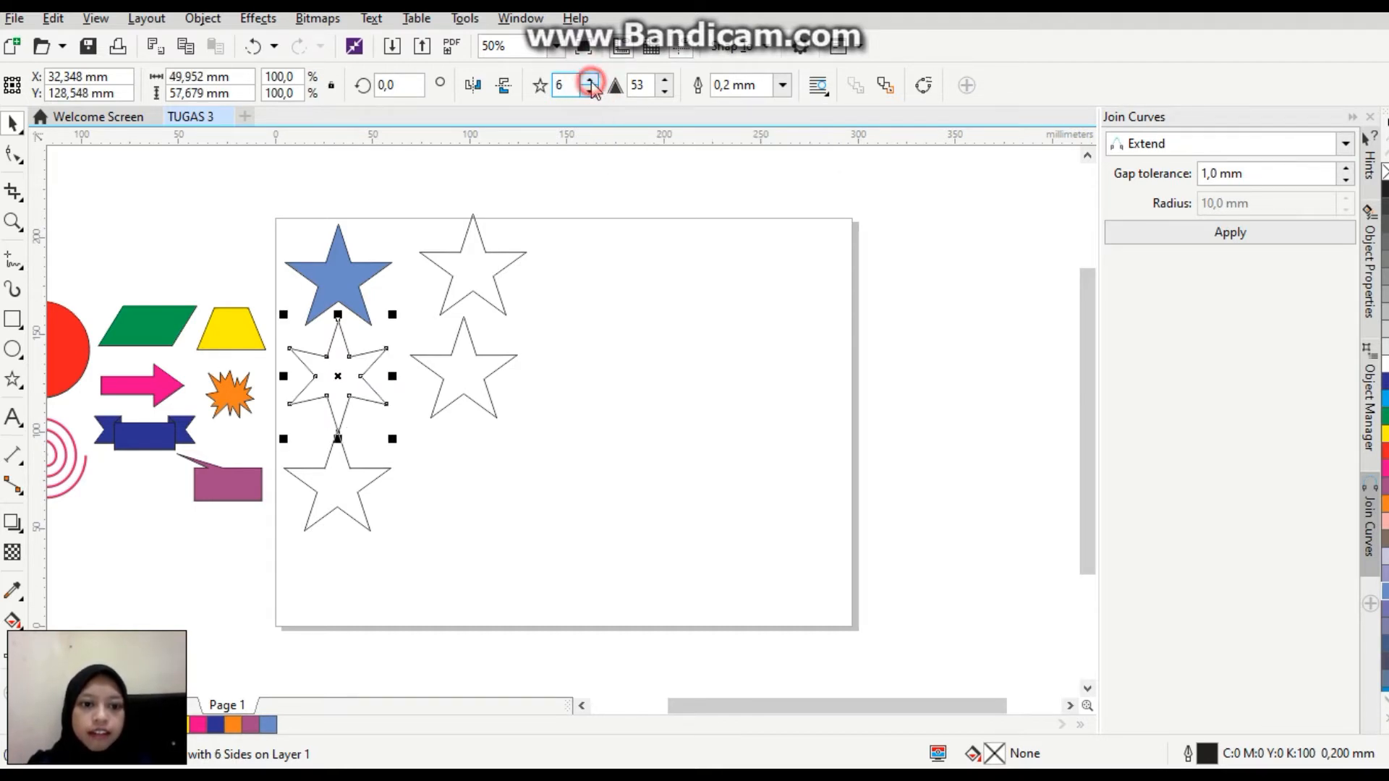
{"action": "left_click", "coordinate": [590, 80]}
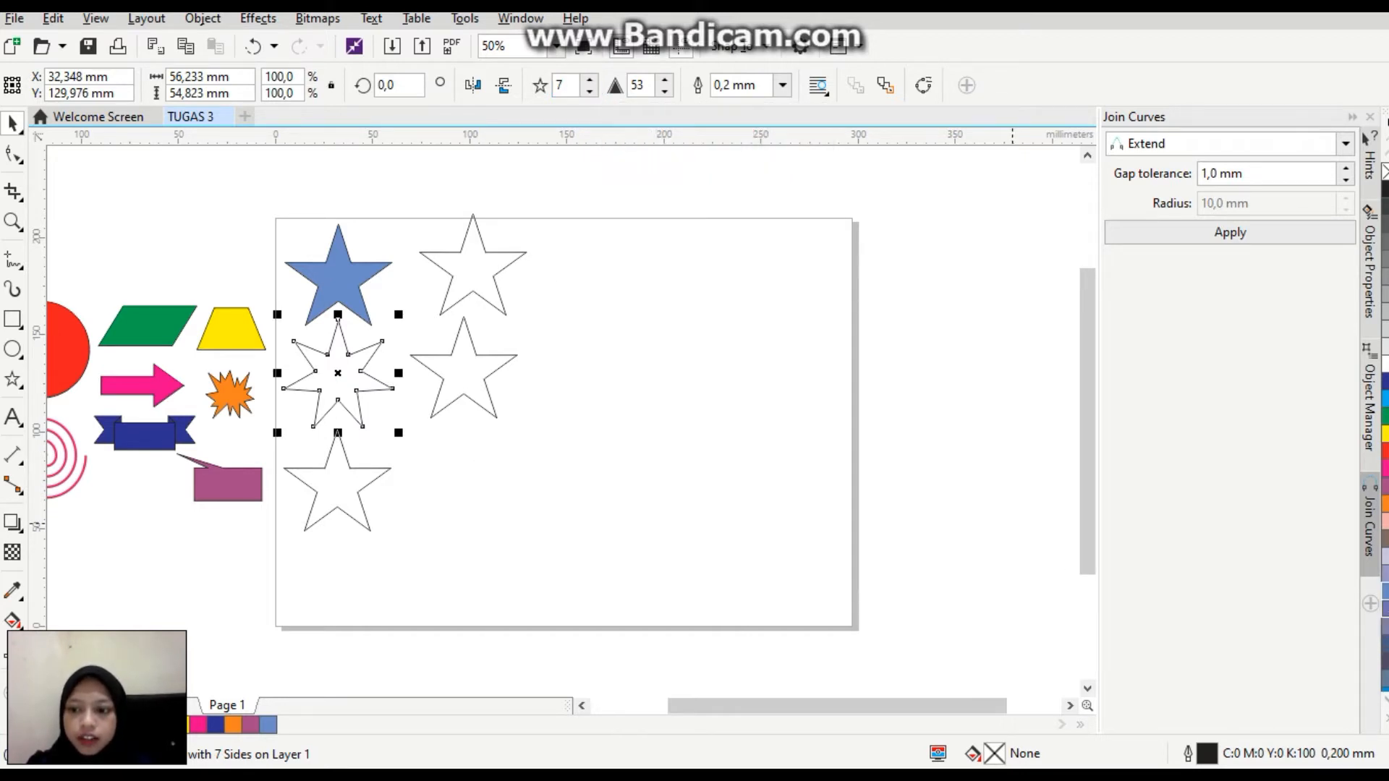
{"action": "left_click", "coordinate": [1382, 612]}
Enlarge the lowest star to about 93 × 89 mm and pull its inner corners toward the centre for thin arms, sharpness about 86.
{"action": "left_click", "coordinate": [320, 495]}
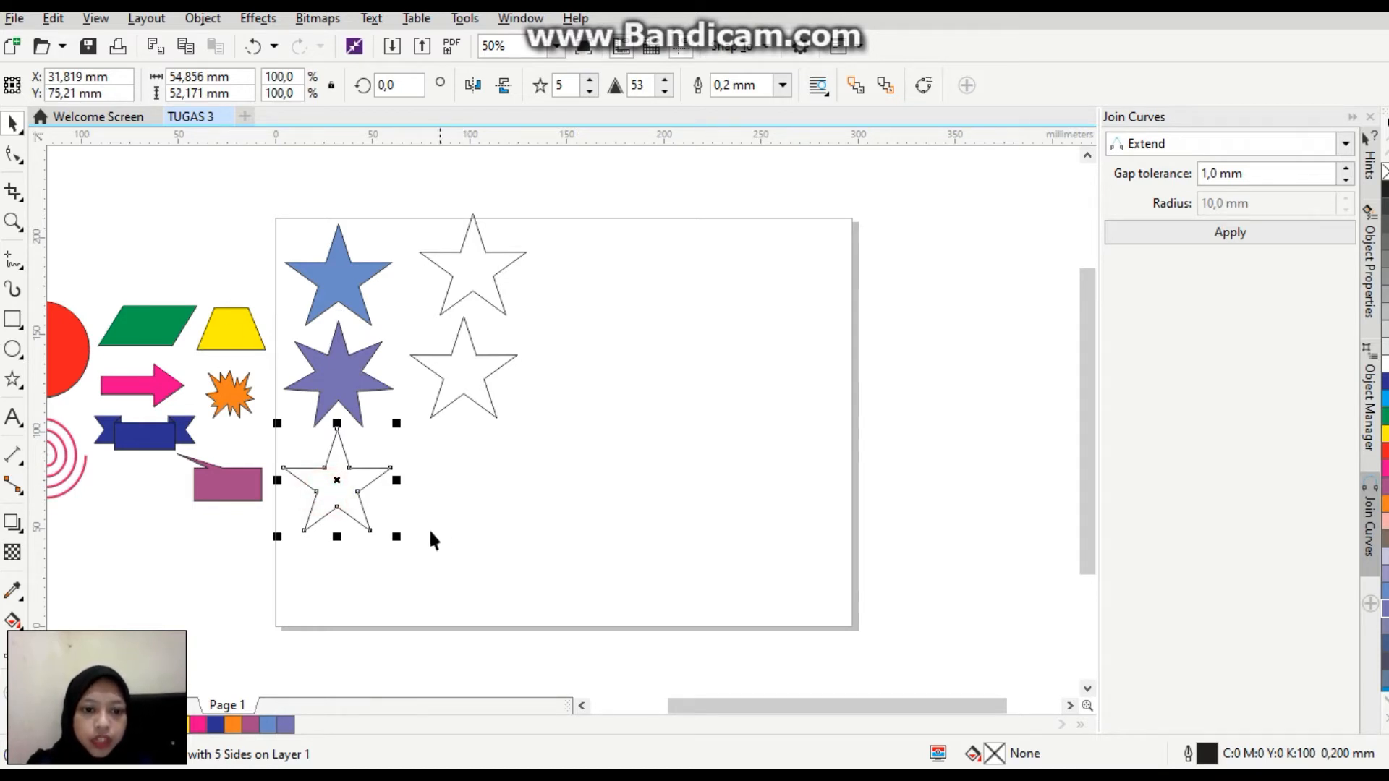
{"action": "left_click_drag", "start_coordinate": [396, 536], "coordinate": [549, 610]}
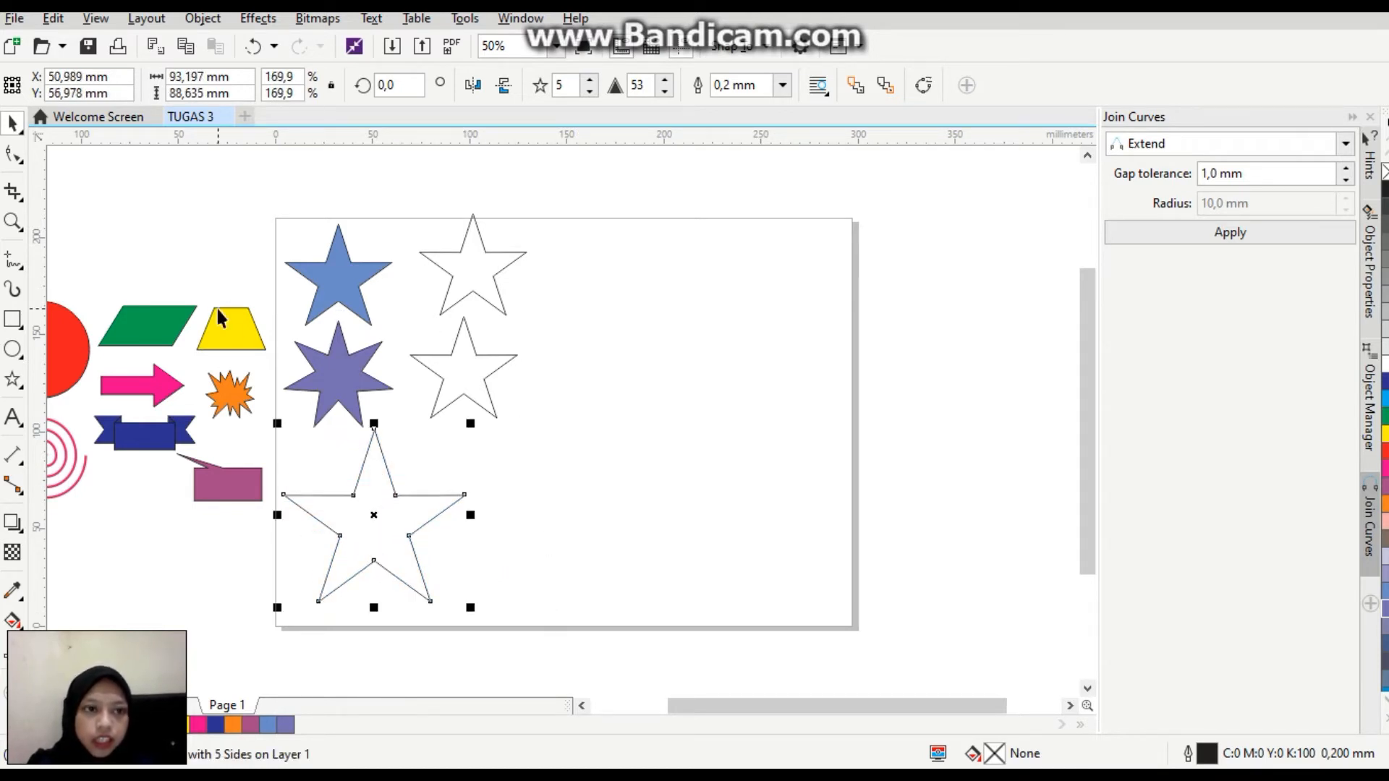
{"action": "left_click", "coordinate": [12, 154]}
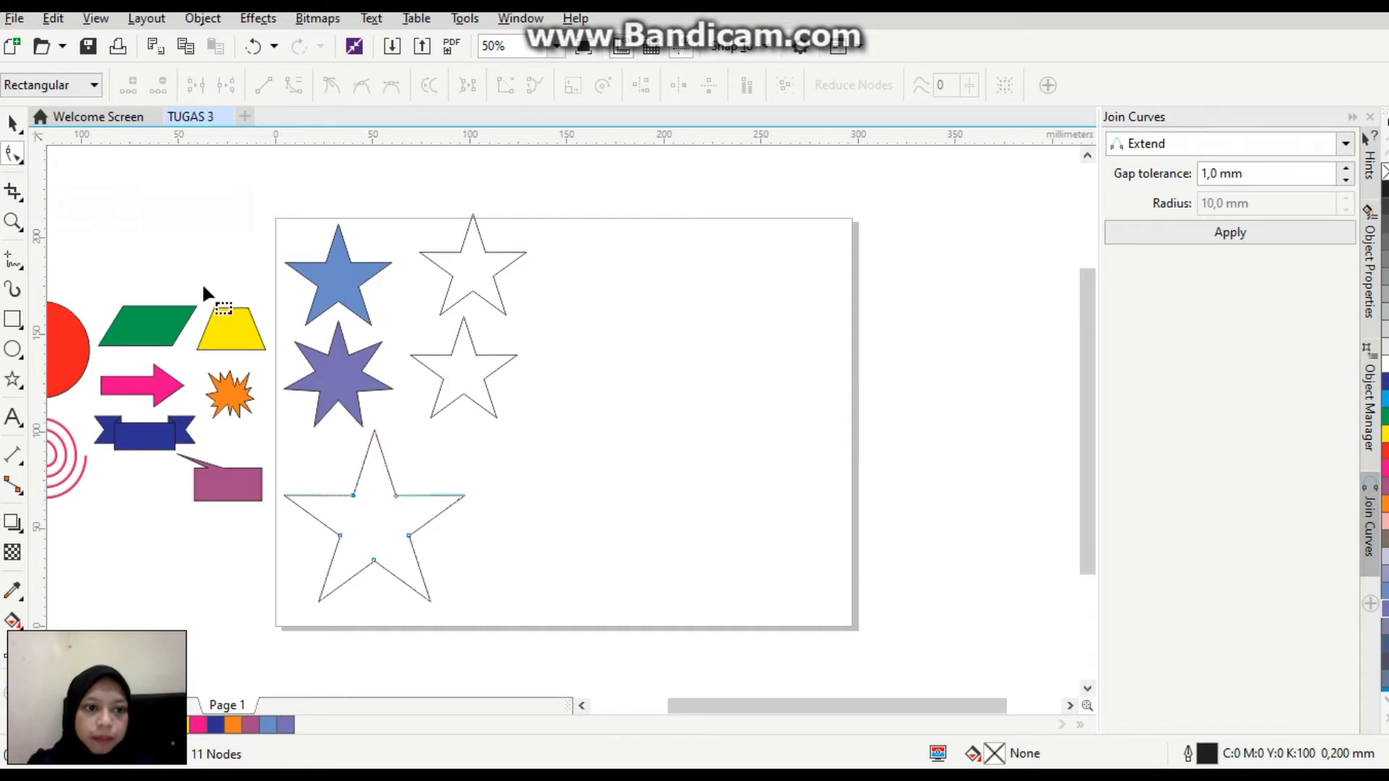
{"action": "left_click_drag", "start_coordinate": [353, 495], "coordinate": [368, 516]}
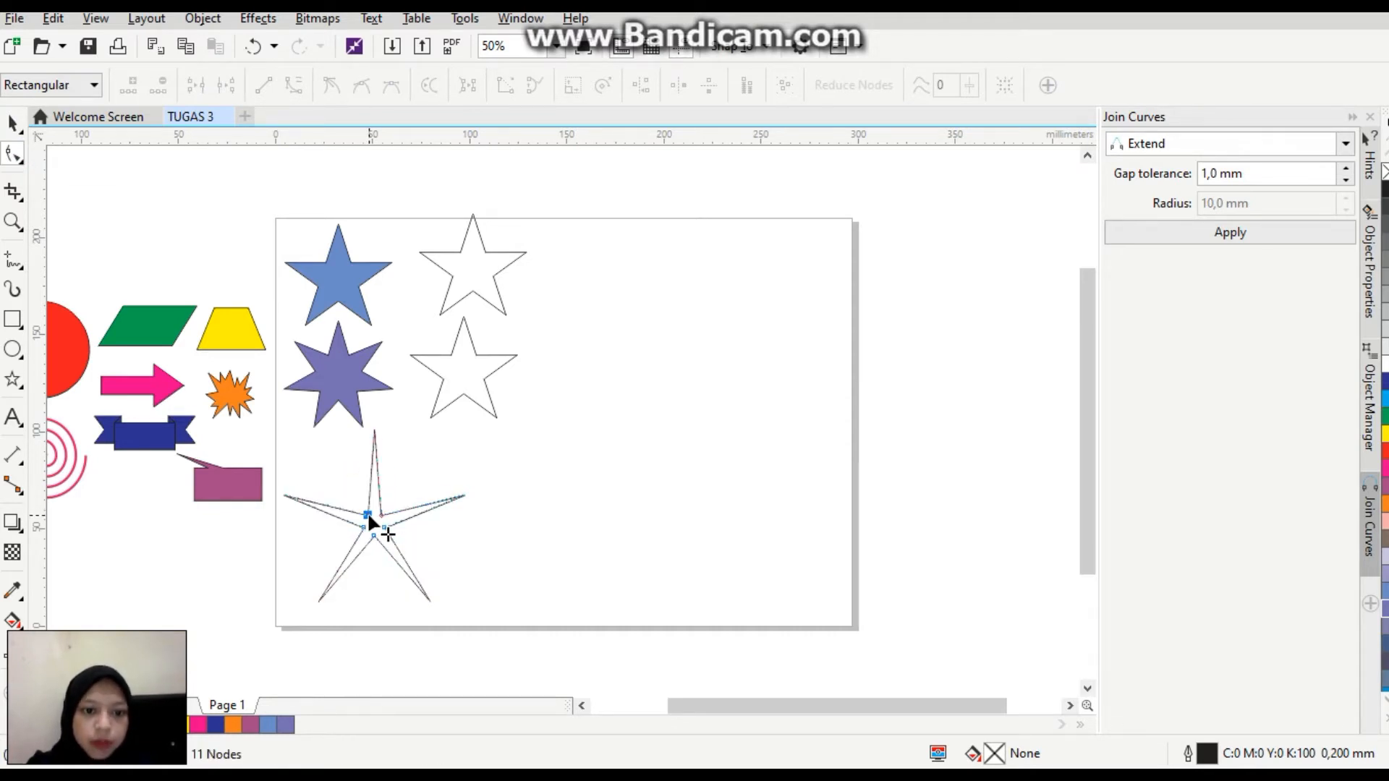
Scale the thin-armed star down to about 61 × 58 mm and fill it with dark slate blue.
{"action": "left_click", "coordinate": [13, 123]}
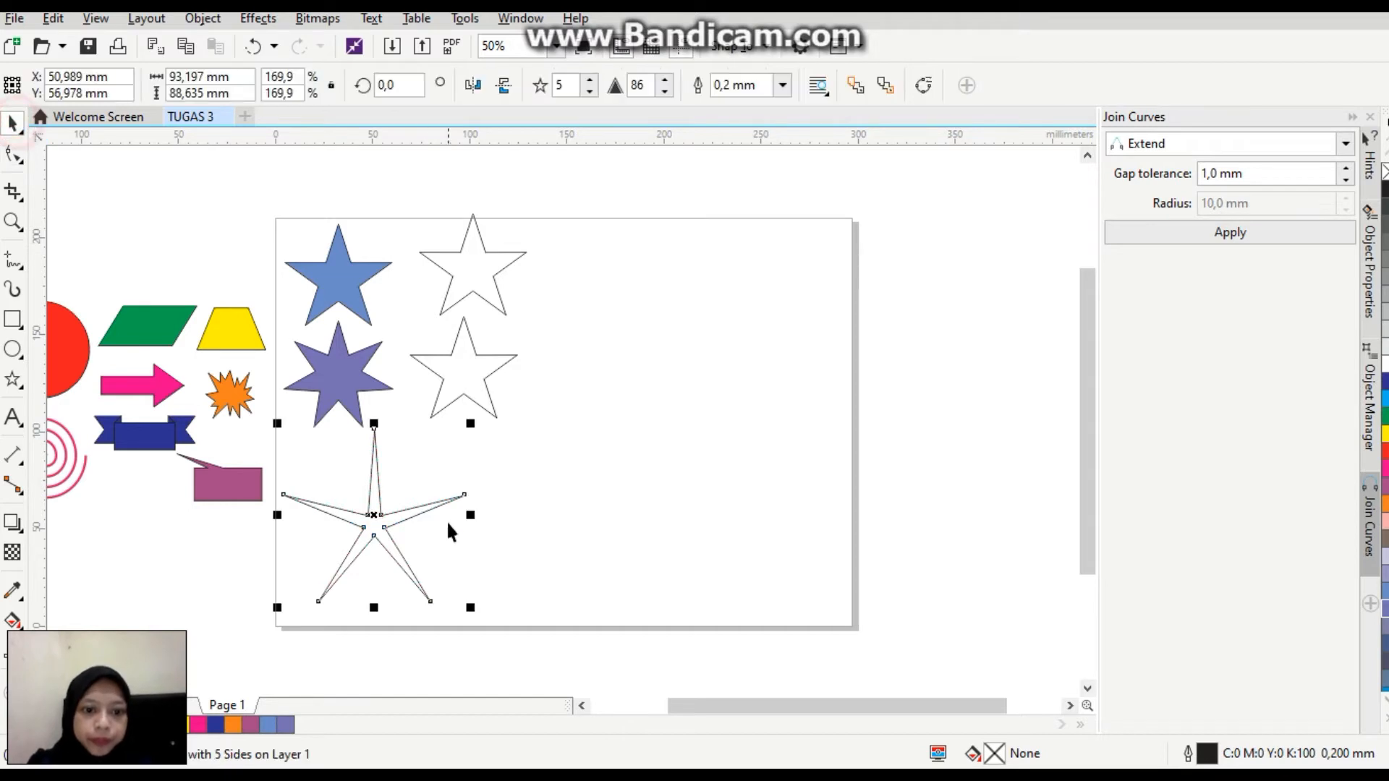
{"action": "left_click_drag", "start_coordinate": [471, 609], "coordinate": [409, 549]}
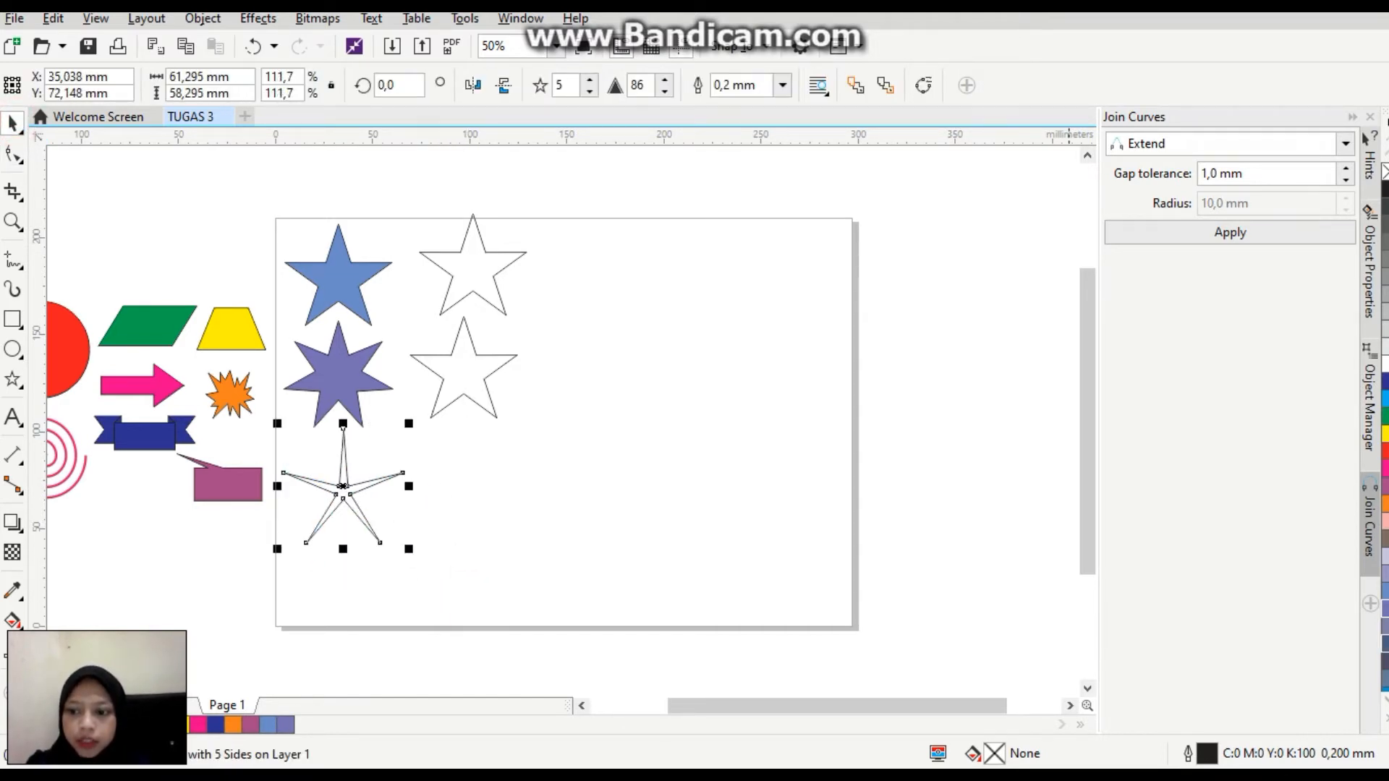
{"action": "left_click", "coordinate": [1386, 643]}
Move the second column's upper star closer to the first column and give it 8 points.
{"action": "left_click", "coordinate": [480, 249]}
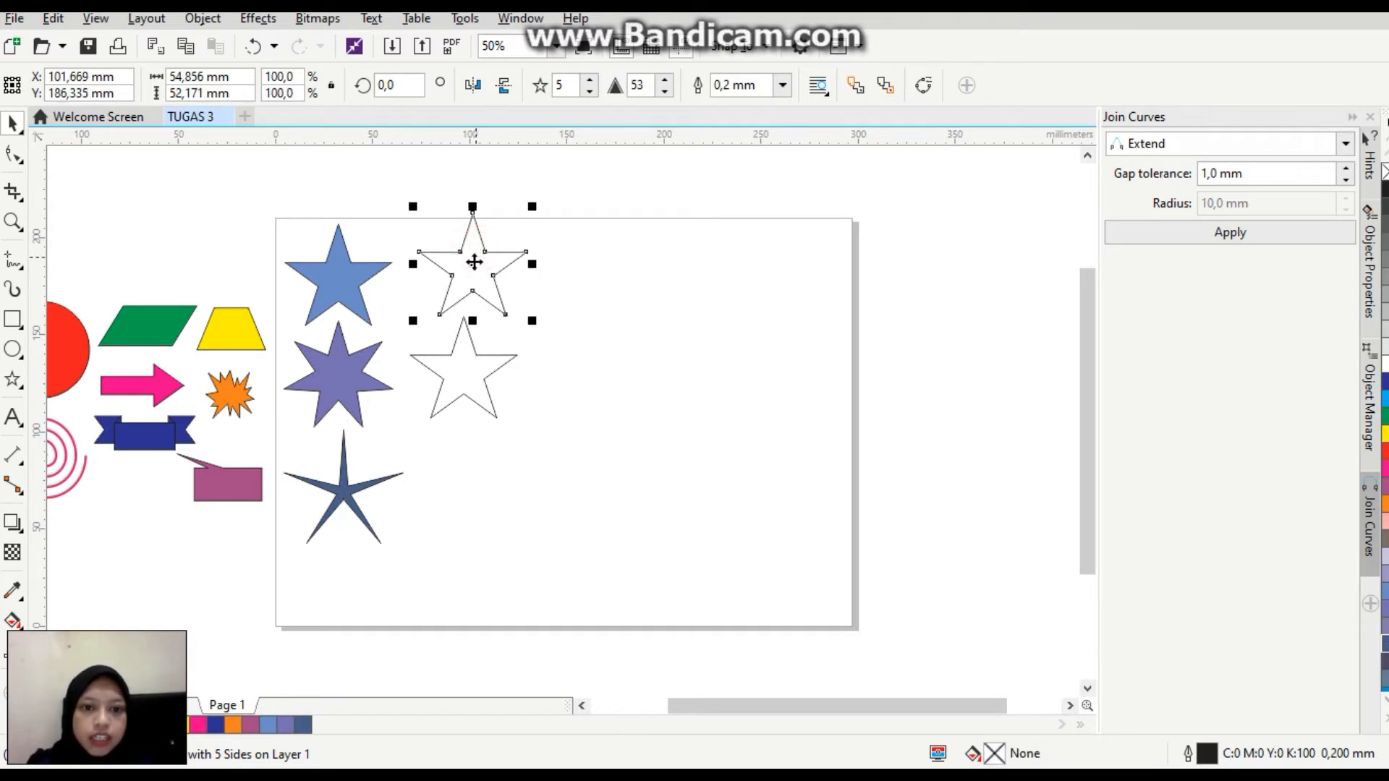
{"action": "left_click_drag", "start_coordinate": [474, 265], "coordinate": [443, 284]}
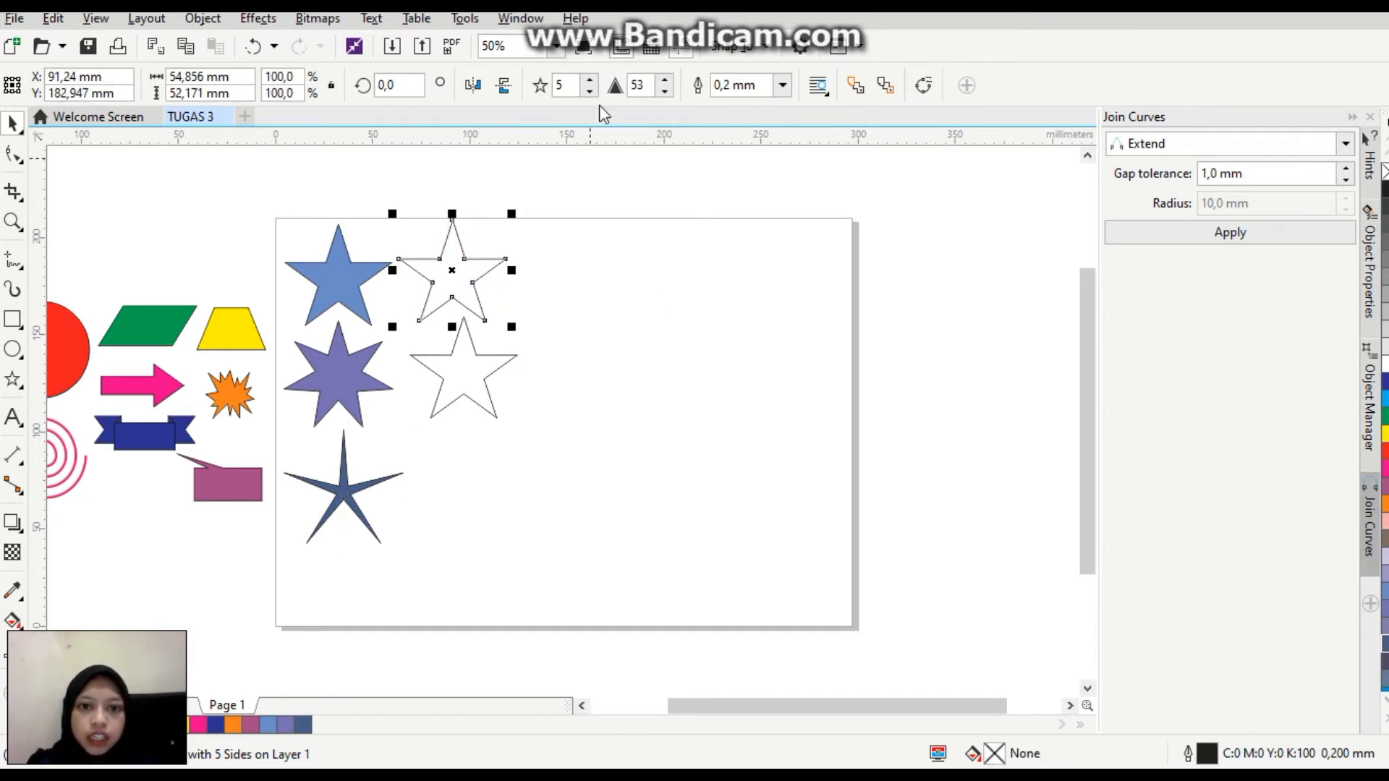
{"action": "left_click", "coordinate": [590, 81]}
{"action": "left_click", "coordinate": [589, 80]}
{"action": "left_click", "coordinate": [590, 81]}
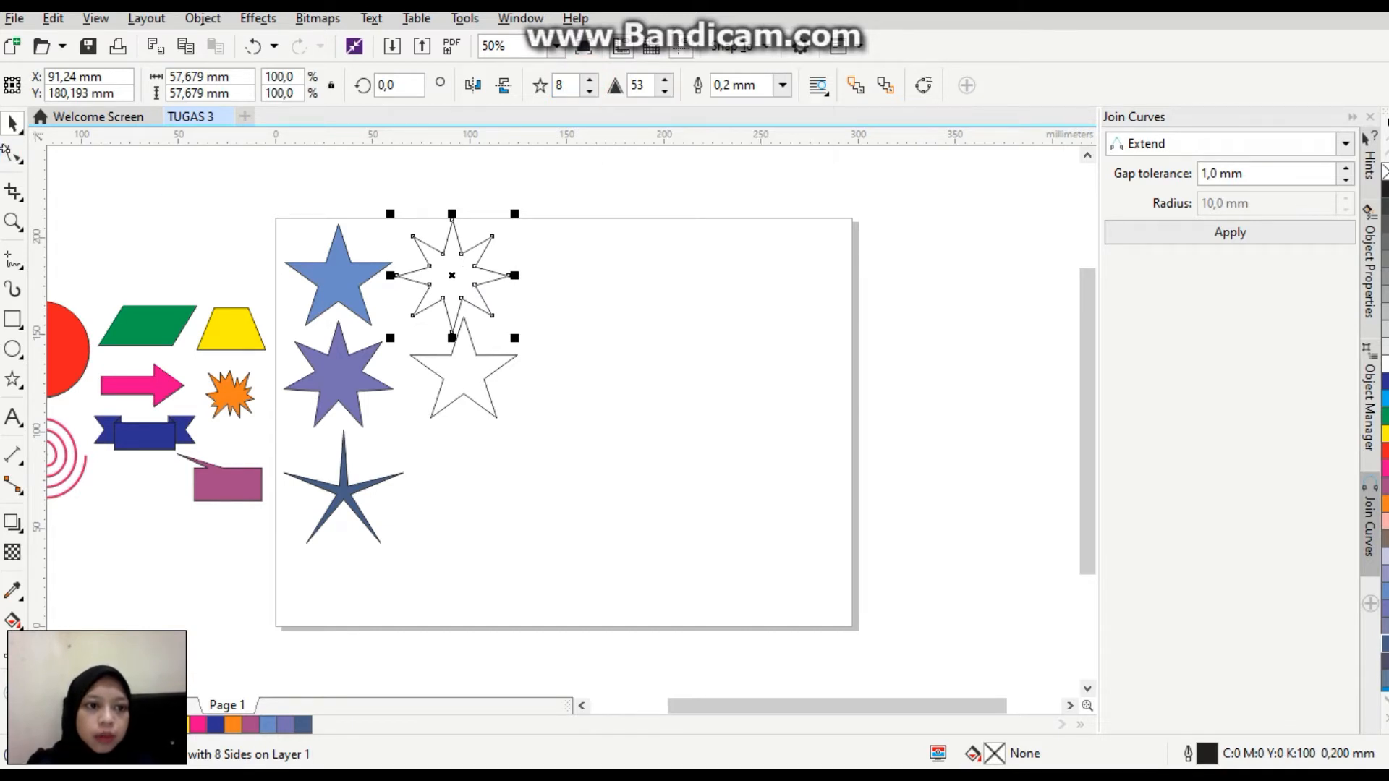
Pull the eight-pointed star's inner corners outward for short points and fill it with grey blue (C40 M20 Y0 K40).
{"action": "left_click", "coordinate": [13, 155]}
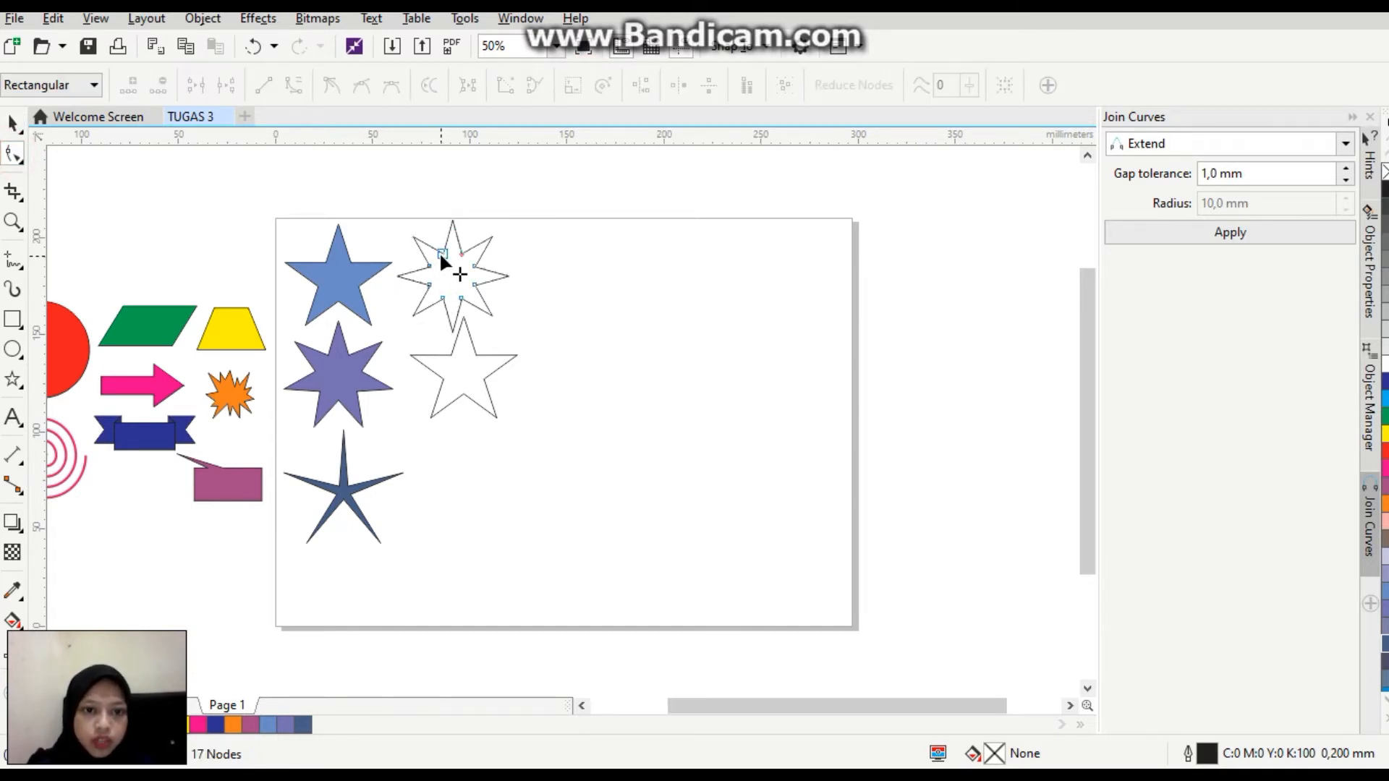
{"action": "left_click_drag", "start_coordinate": [440, 250], "coordinate": [437, 237]}
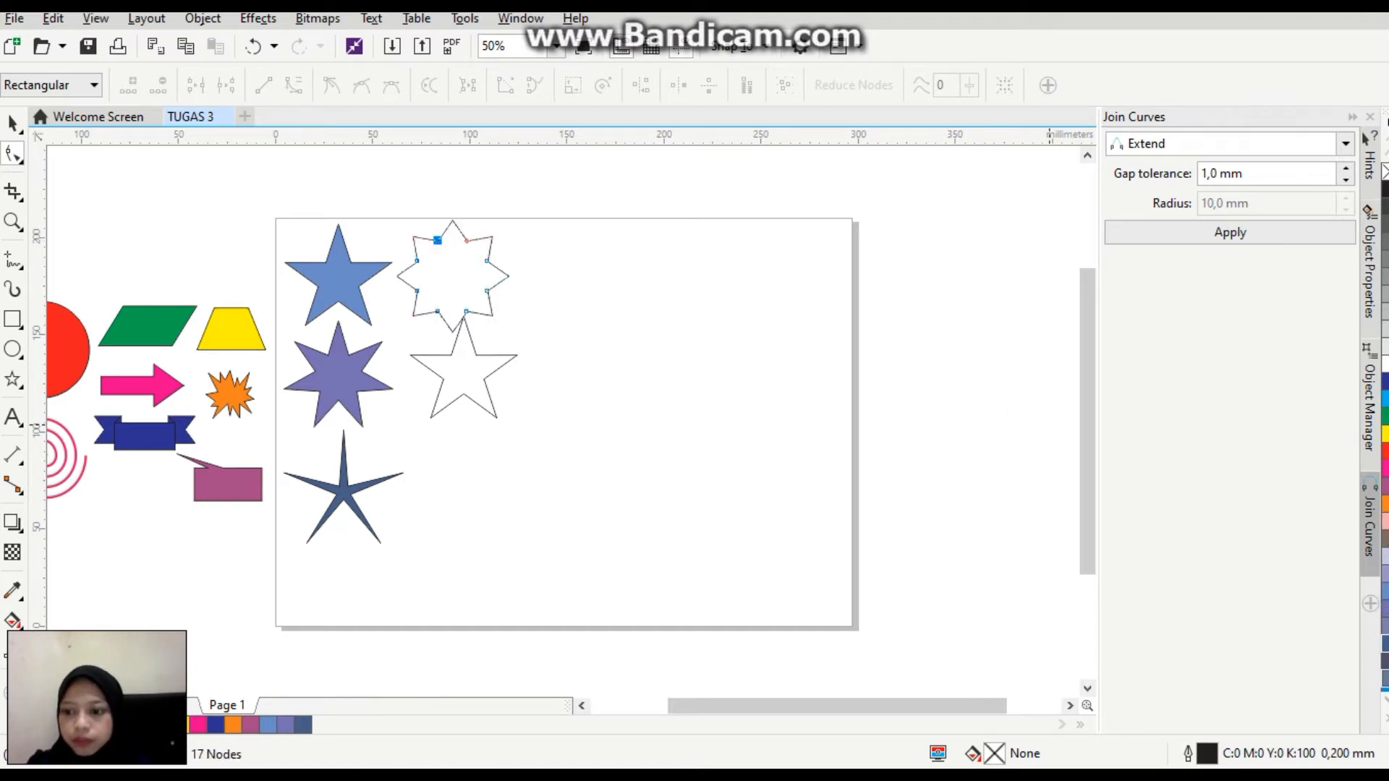
{"action": "left_click", "coordinate": [1384, 687]}
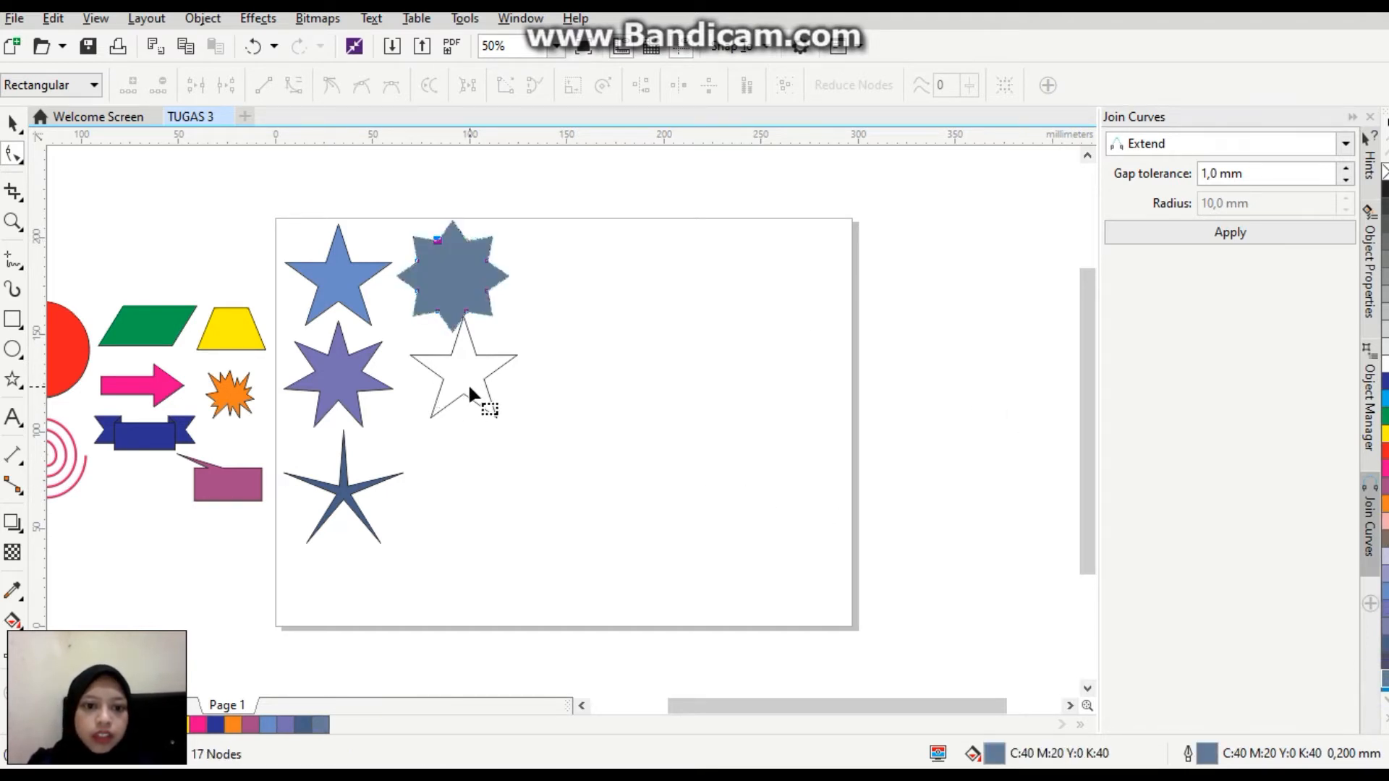
Move the remaining unfilled star below the grey-blue star, closer to the first column.
{"action": "left_click", "coordinate": [10, 127]}
{"action": "left_click_drag", "start_coordinate": [483, 398], "coordinate": [446, 402]}
{"action": "left_click", "coordinate": [589, 80]}
{"action": "left_click", "coordinate": [590, 80]}
{"action": "left_click", "coordinate": [589, 79]}
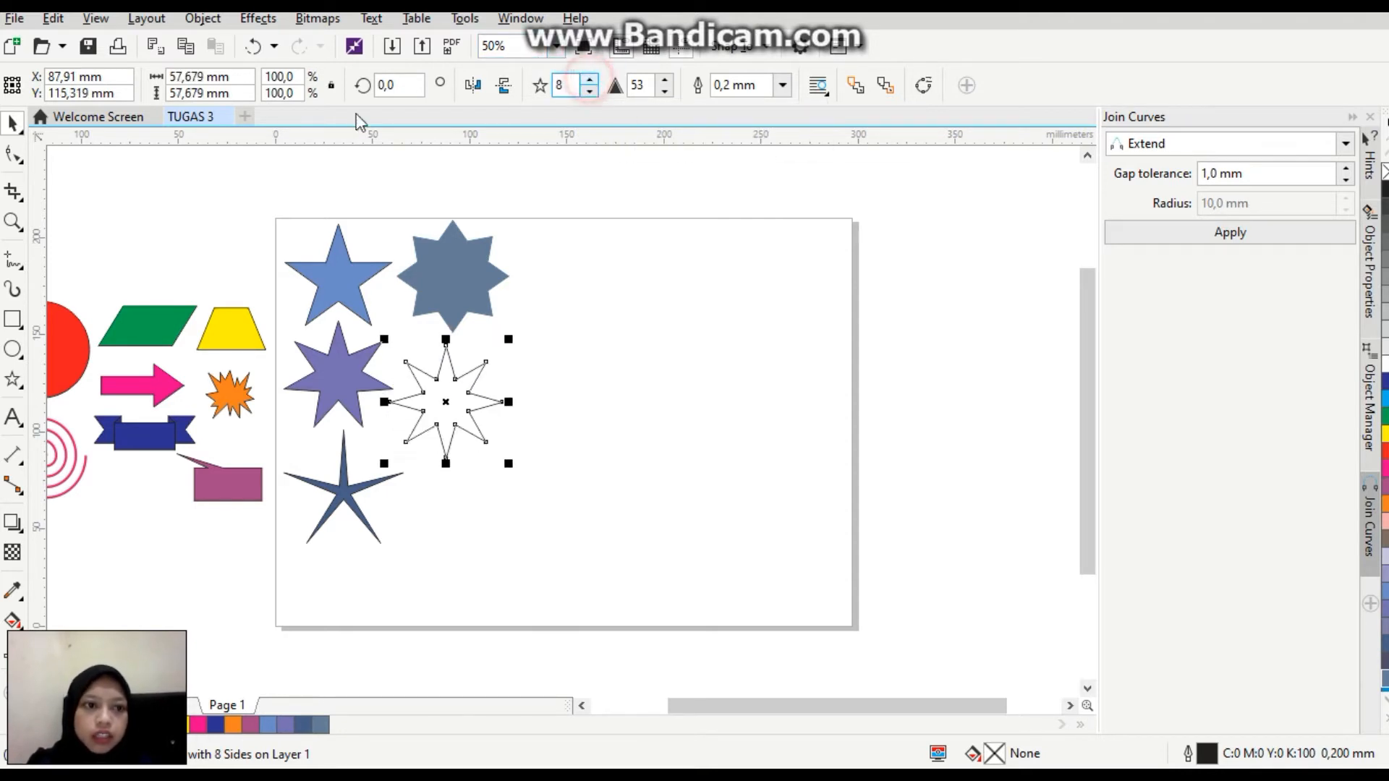
{"action": "left_click", "coordinate": [14, 159]}
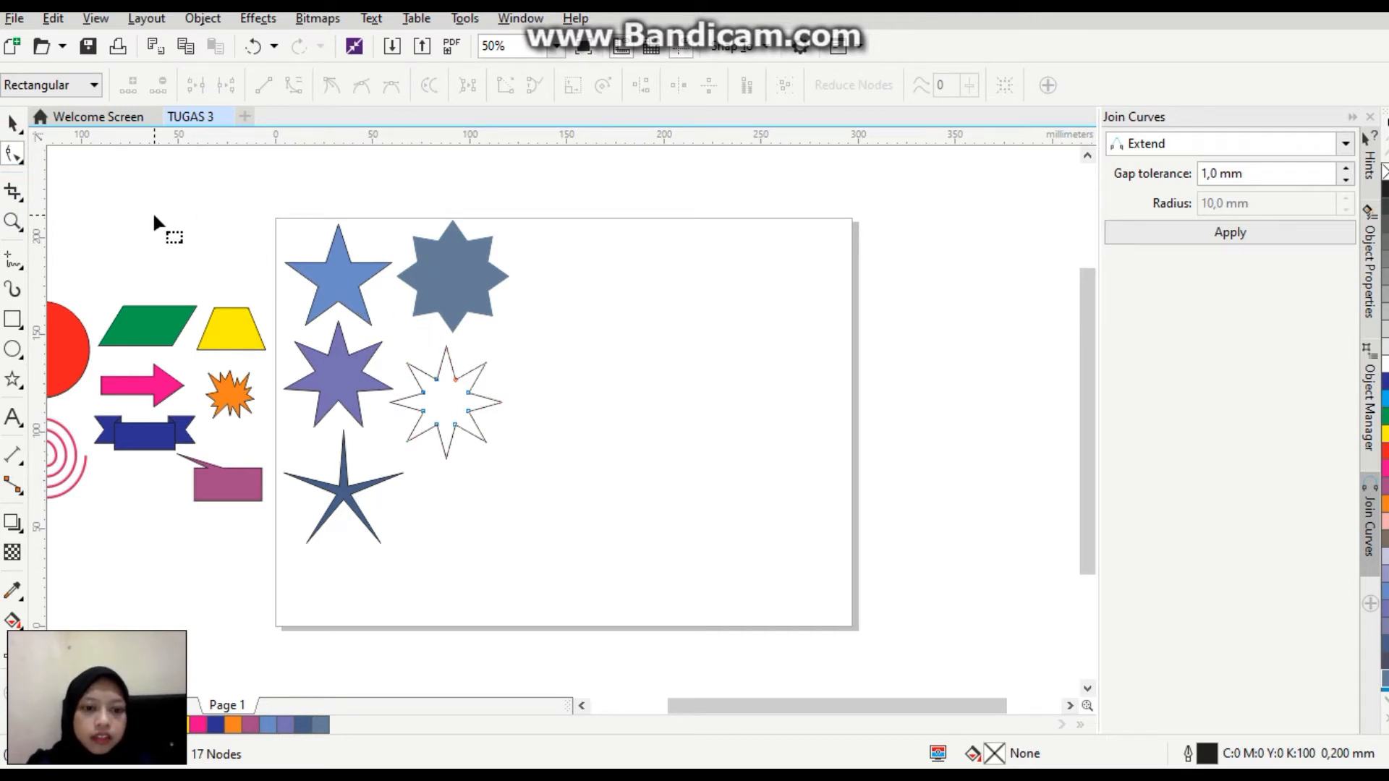
{"action": "key", "text": "ctrl+z"}
{"action": "key", "text": "ctrl+z"}
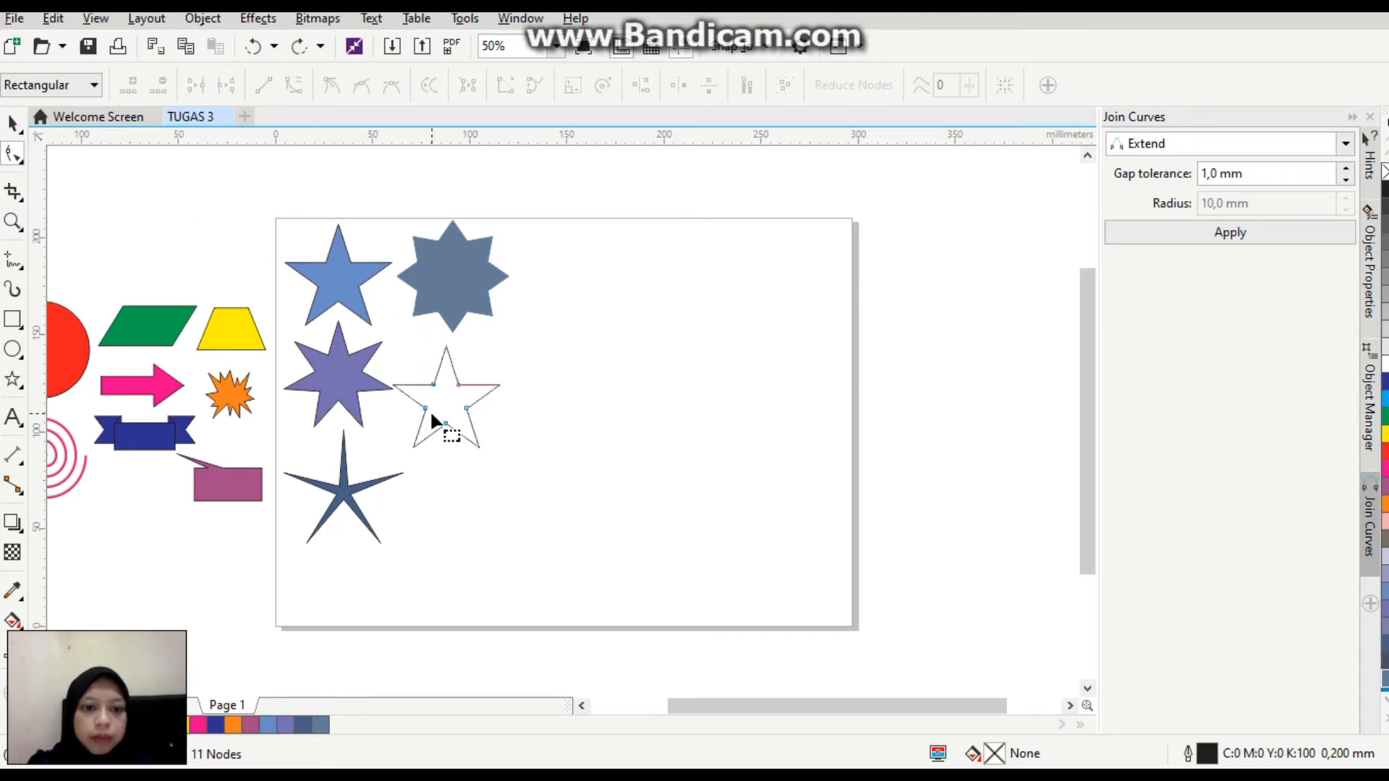
Pull the unfilled five-pointed star's inner corners outward to a sharpness of about 20 and fill it with bright blue (C100 M20 Y0 K0).
{"action": "left_click_drag", "start_coordinate": [432, 385], "coordinate": [423, 375]}
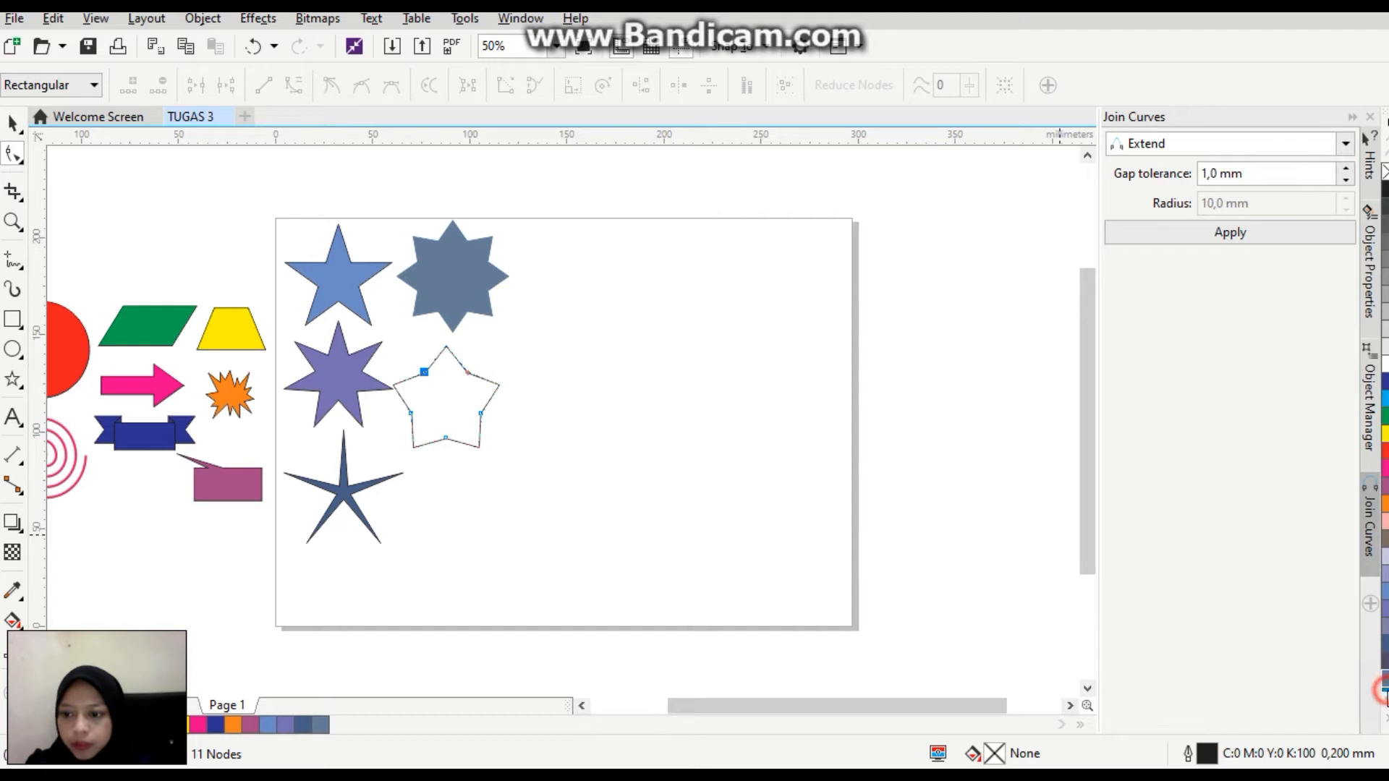
{"action": "left_click", "coordinate": [1384, 686]}
{"action": "left_click", "coordinate": [12, 123]}
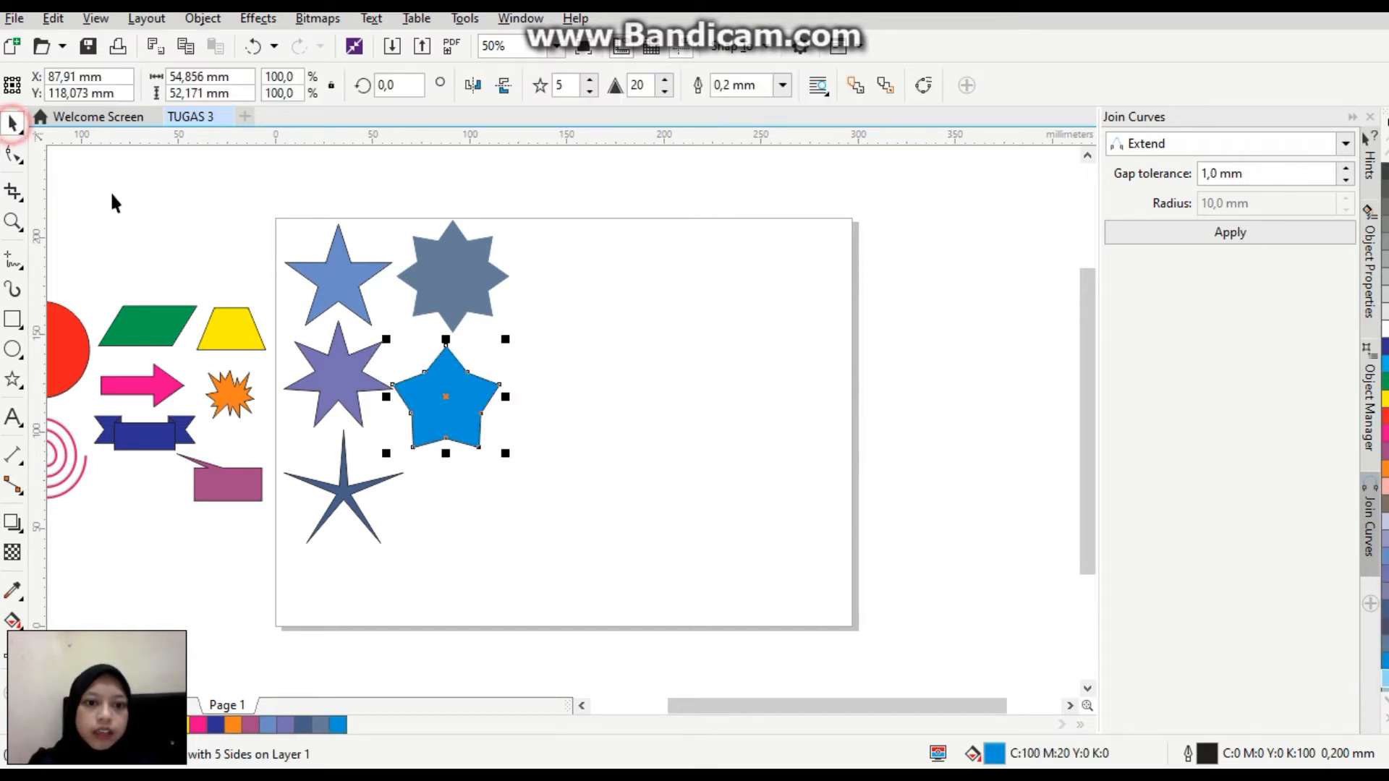
Select all five stars on the page and scale them down together toward the page's upper-left corner.
{"action": "left_click", "coordinate": [522, 544]}
{"action": "left_click_drag", "start_coordinate": [259, 204], "coordinate": [607, 642]}
{"action": "left_click_drag", "start_coordinate": [514, 550], "coordinate": [453, 458]}
{"action": "left_click", "coordinate": [529, 411]}
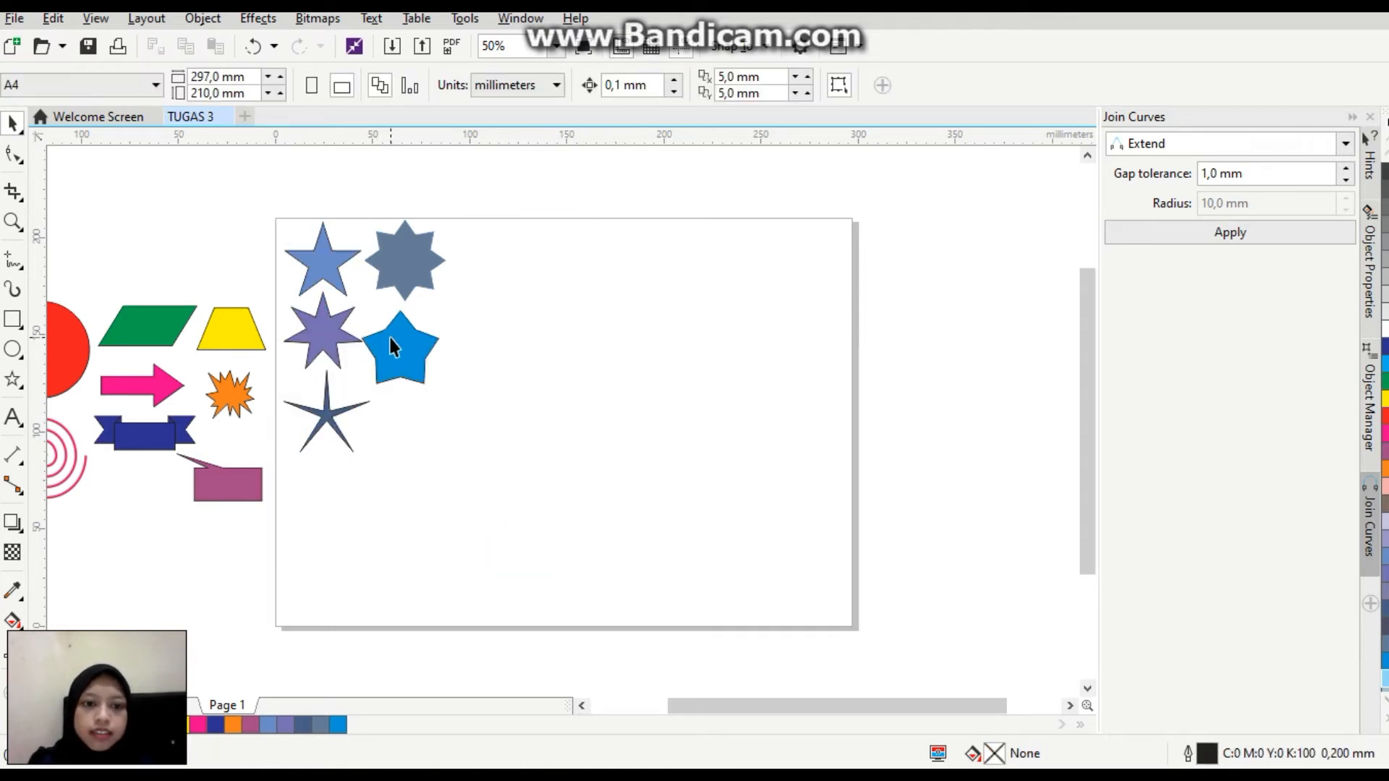
Draw a five-sided polygon about 41 × 39 mm beside the stars and make two duplicates, one moved below it and one to its right.
{"action": "left_click", "coordinate": [20, 387]}
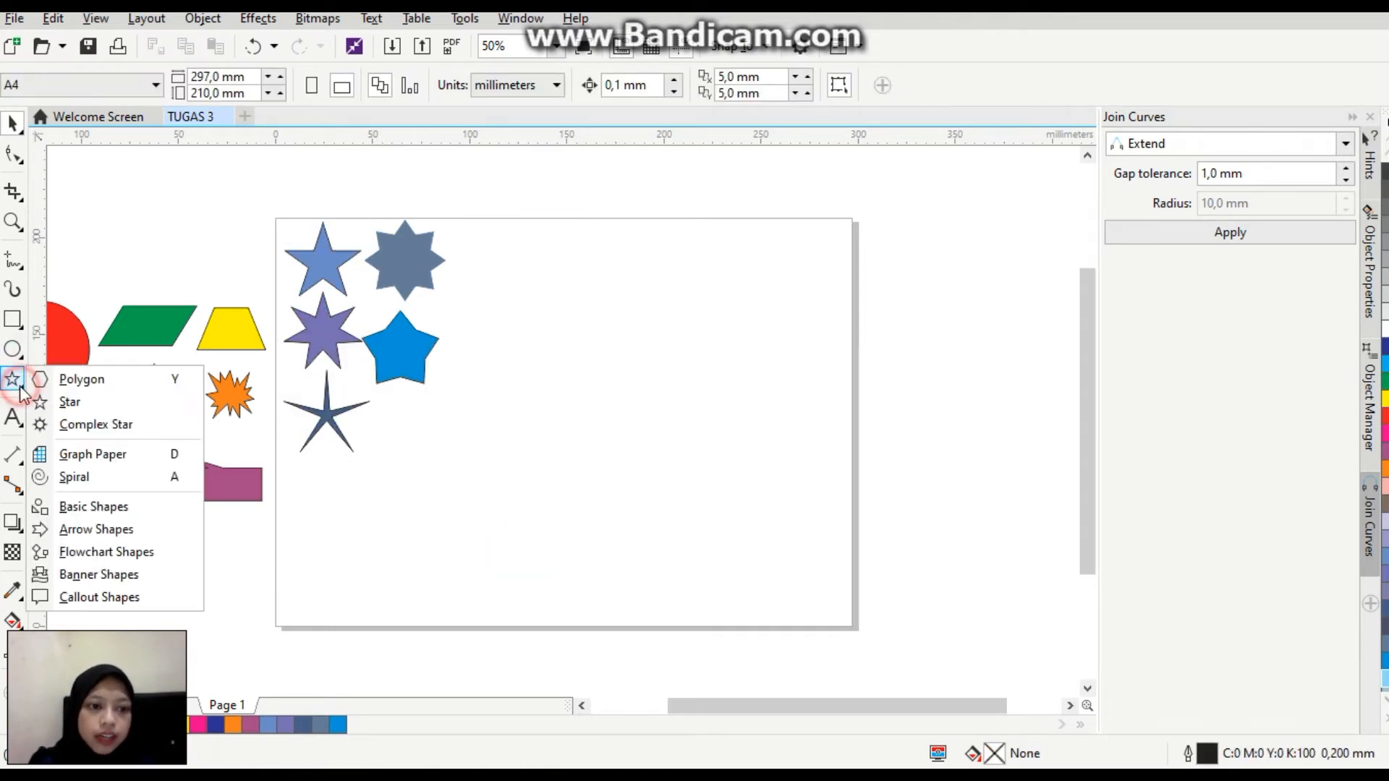
{"action": "left_click", "coordinate": [82, 380]}
{"action": "left_click_drag", "start_coordinate": [490, 249], "coordinate": [490, 387]}
{"action": "left_click", "coordinate": [546, 283]}
{"action": "left_click_drag", "start_coordinate": [546, 283], "coordinate": [590, 283]}
Spread out the pentagons, one next to the grey-blue star and the rightmost one lower, between the other two in height.
{"action": "left_click", "coordinate": [513, 297]}
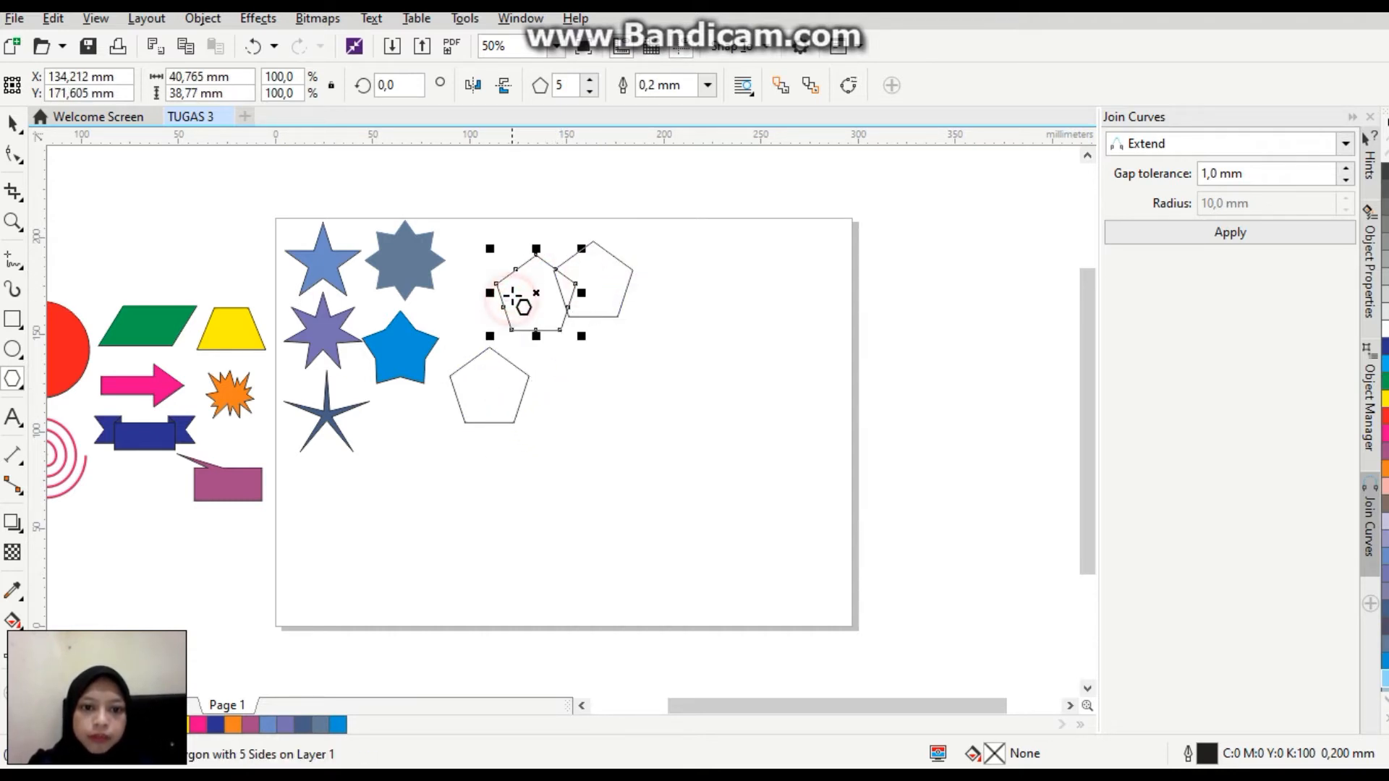
{"action": "left_click_drag", "start_coordinate": [509, 285], "coordinate": [493, 285]}
{"action": "left_click", "coordinate": [588, 304]}
{"action": "left_click_drag", "start_coordinate": [591, 280], "coordinate": [576, 338]}
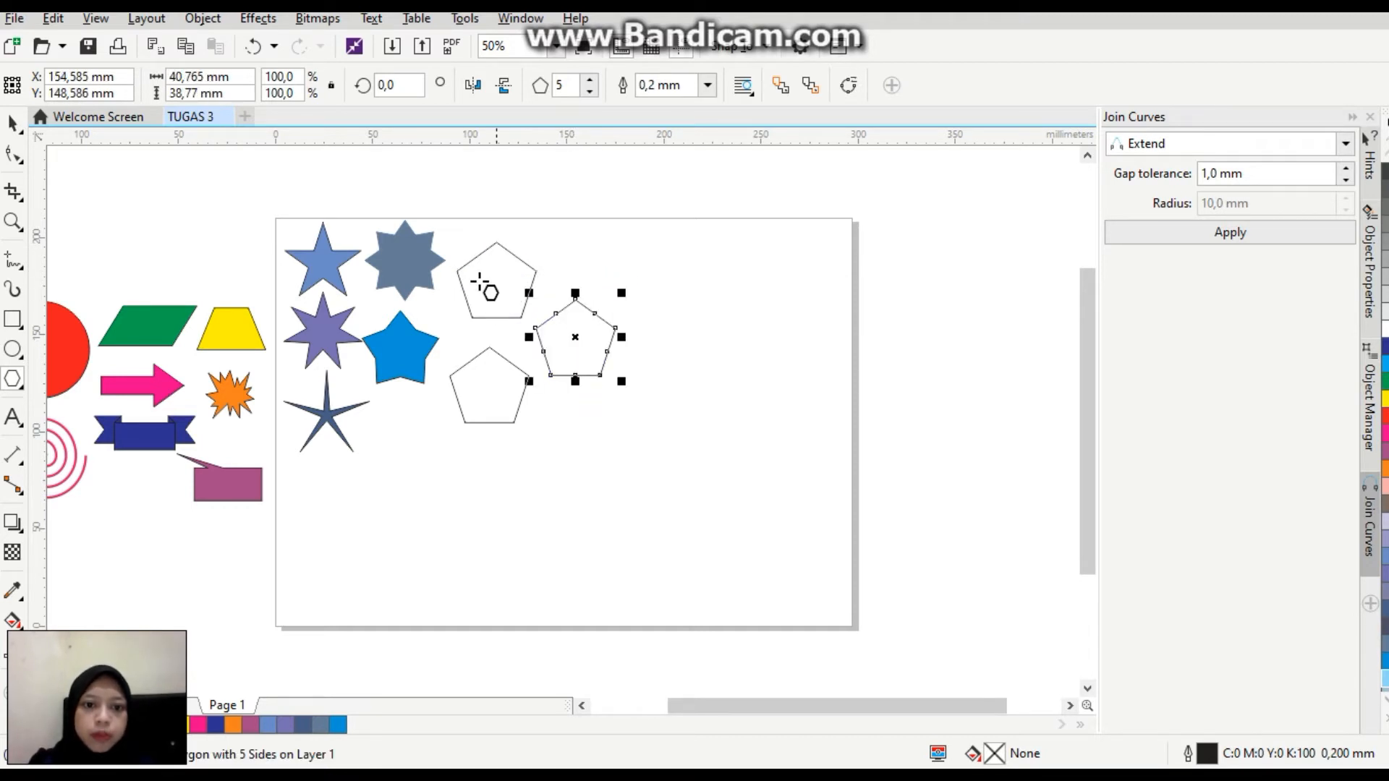
Fill the uppermost pentagon with crimson red from the full colour palette.
{"action": "left_click", "coordinate": [483, 280]}
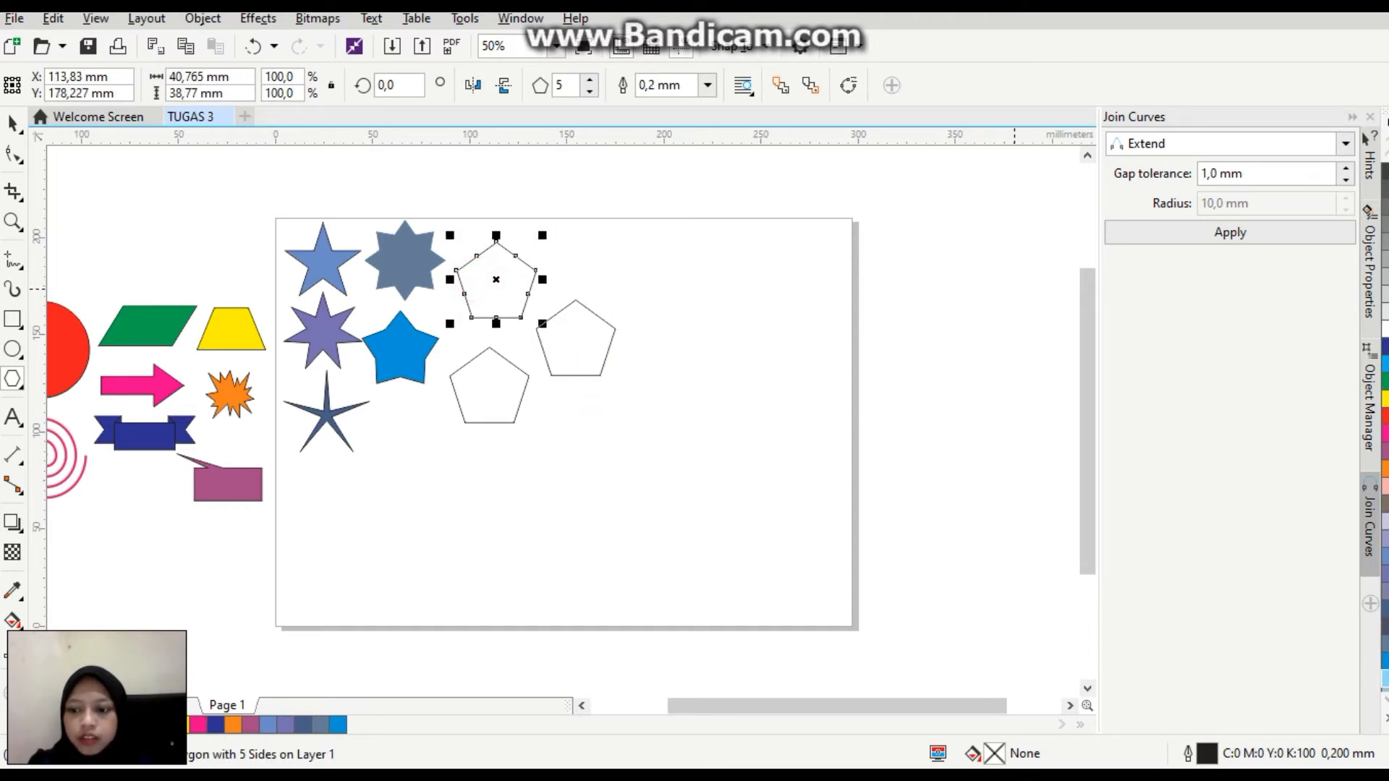
{"action": "left_click", "coordinate": [1386, 719]}
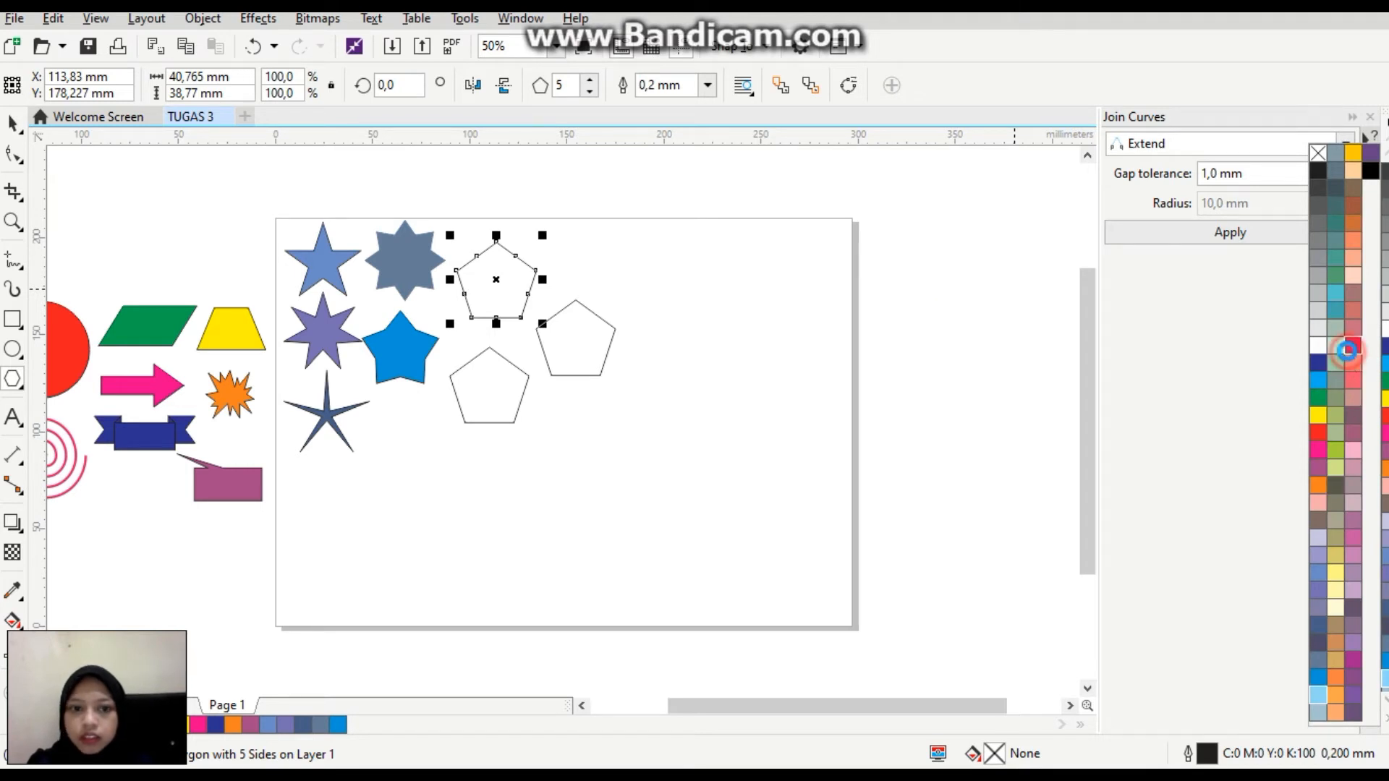
Change the lower pentagon to 6 sides and fill it with dusty pink (C0 M60 Y20 K20).
{"action": "left_click", "coordinate": [503, 387]}
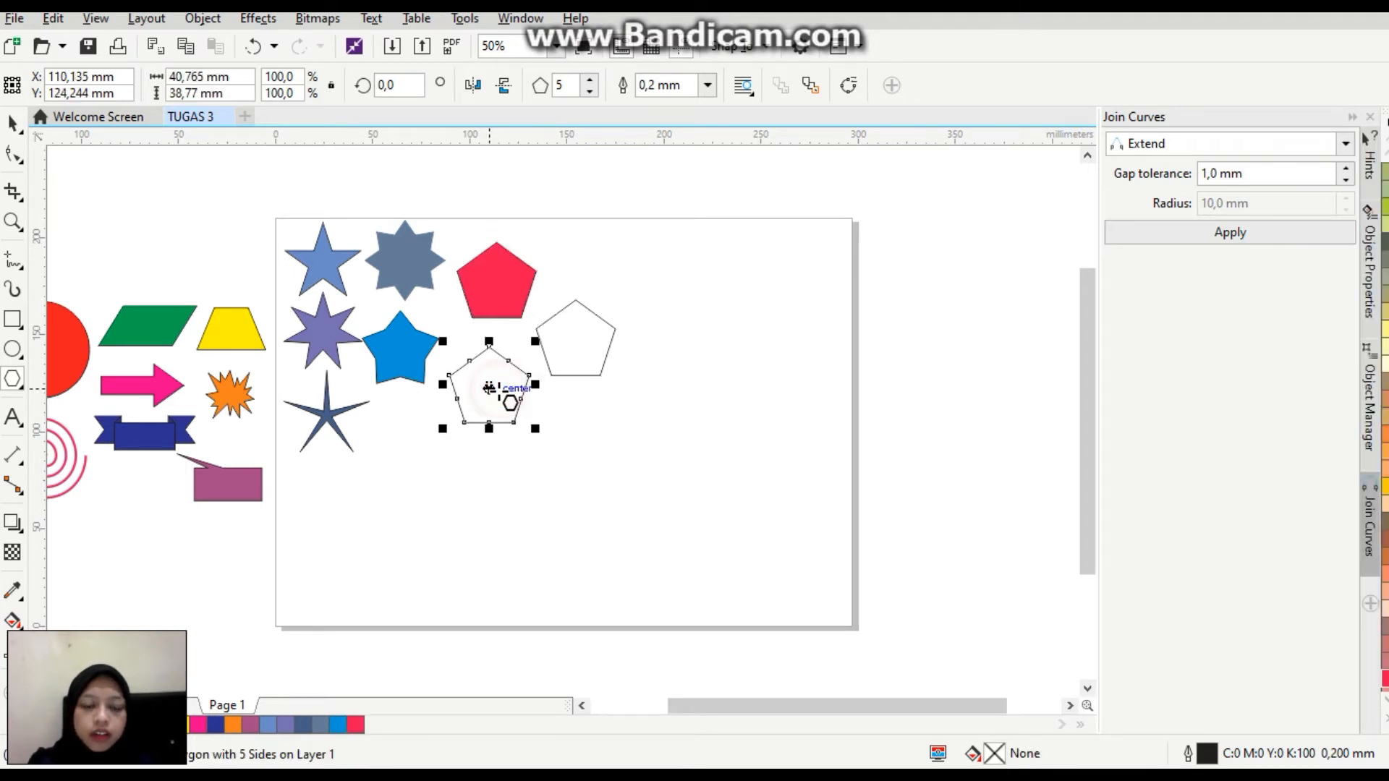
{"action": "left_click", "coordinate": [591, 81]}
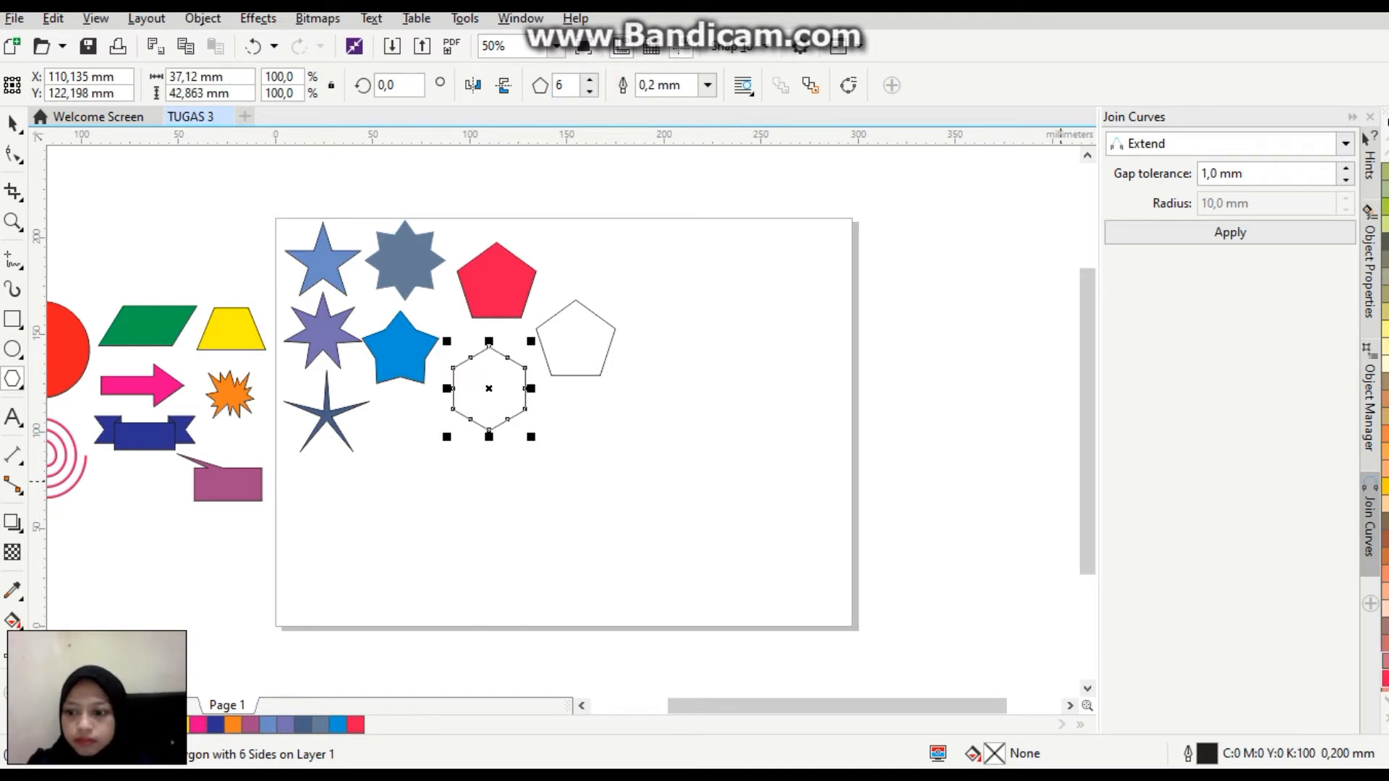
{"action": "left_click", "coordinate": [1381, 669]}
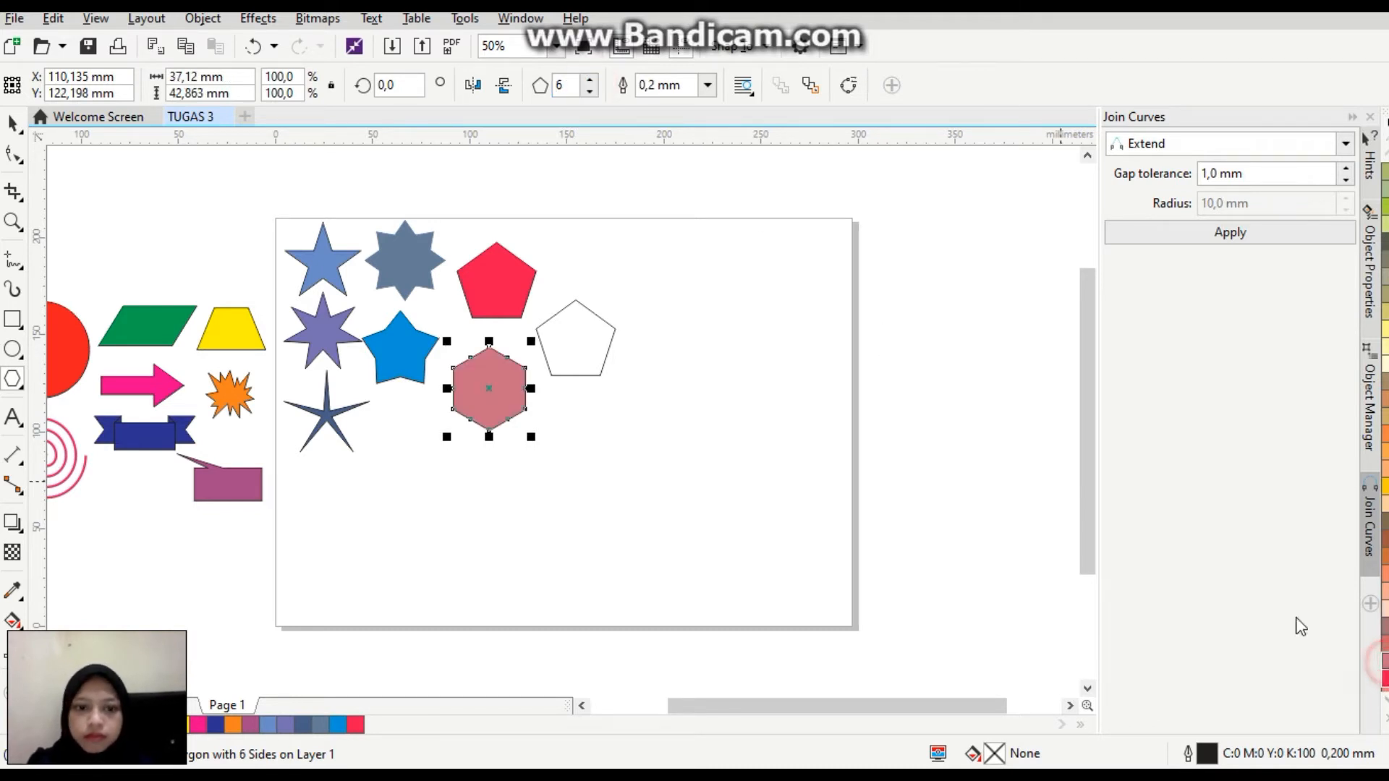
Change the rightmost pentagon to 8 sides and fill it with coral pink (C0 M80 Y40 K0).
{"action": "left_click", "coordinate": [591, 340]}
{"action": "left_click", "coordinate": [591, 80]}
{"action": "left_click", "coordinate": [590, 79]}
{"action": "left_click", "coordinate": [590, 80]}
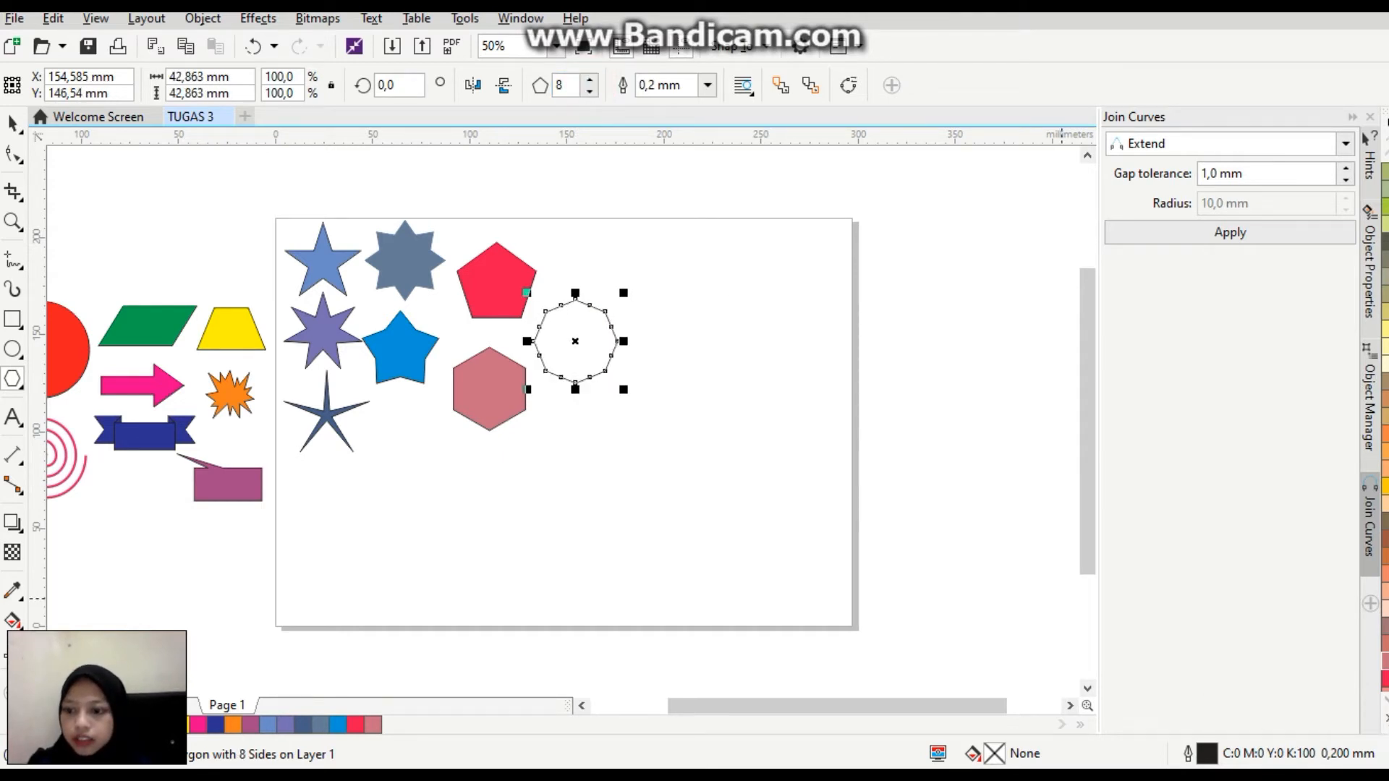
{"action": "left_click", "coordinate": [1387, 719]}
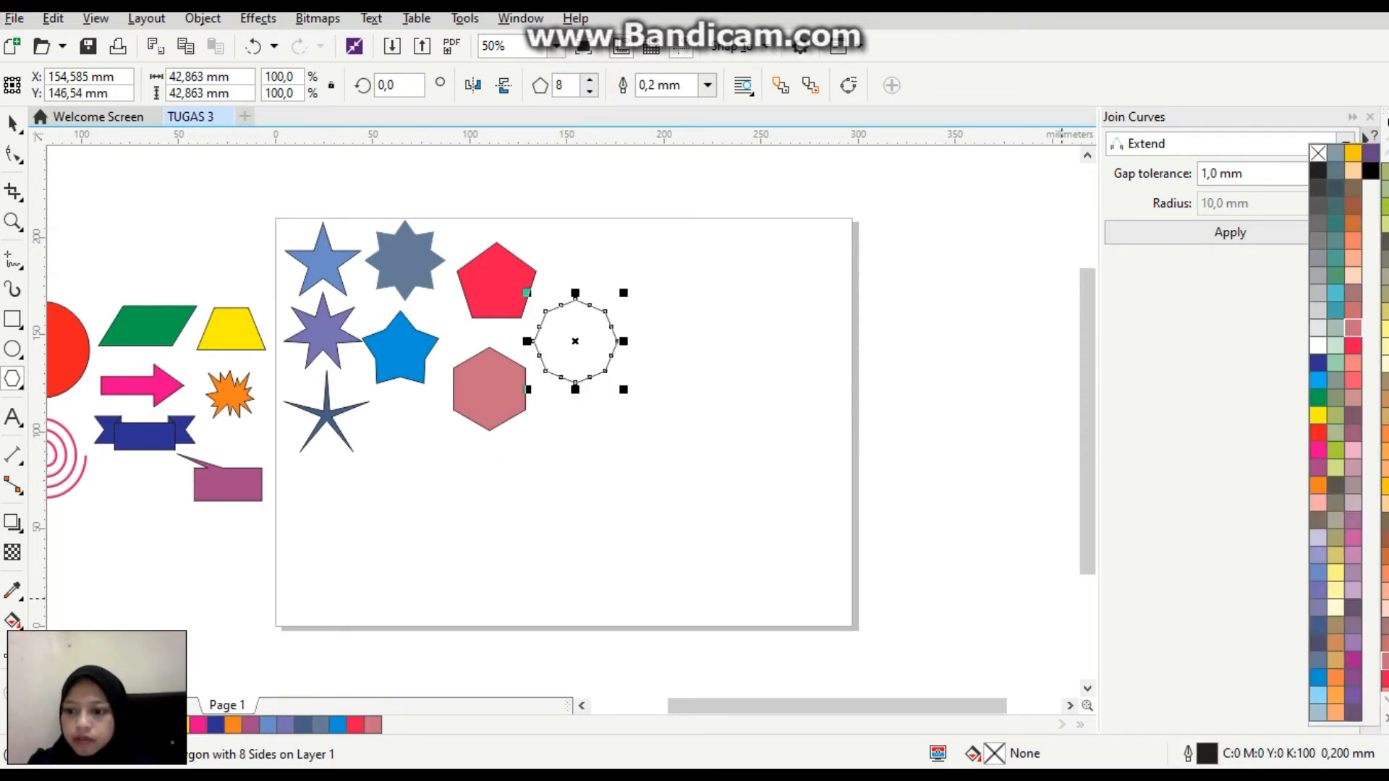
{"action": "left_click", "coordinate": [1355, 365]}
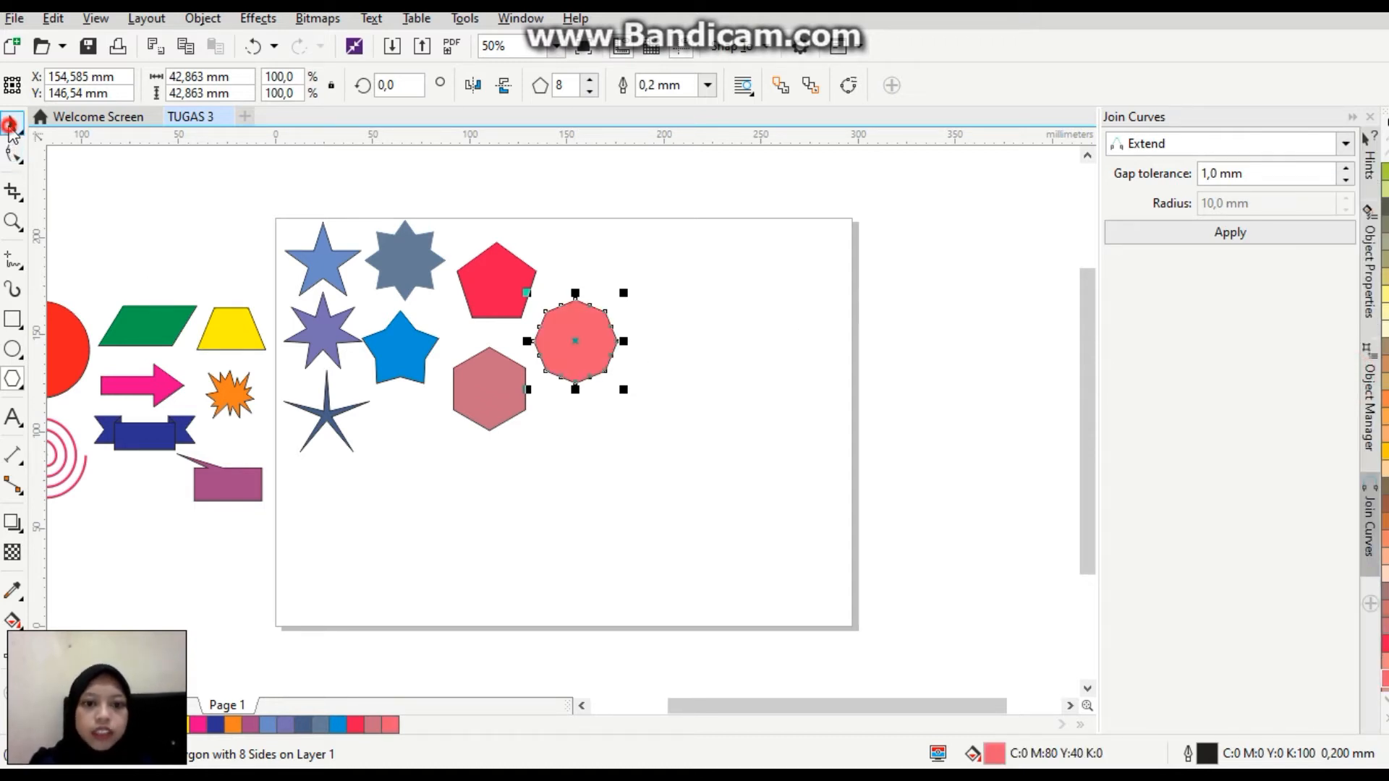
Draw a 9-point complex star about 46 mm wide on the free area beside the coral octagon and duplicate it three times.
{"action": "left_click", "coordinate": [364, 534]}
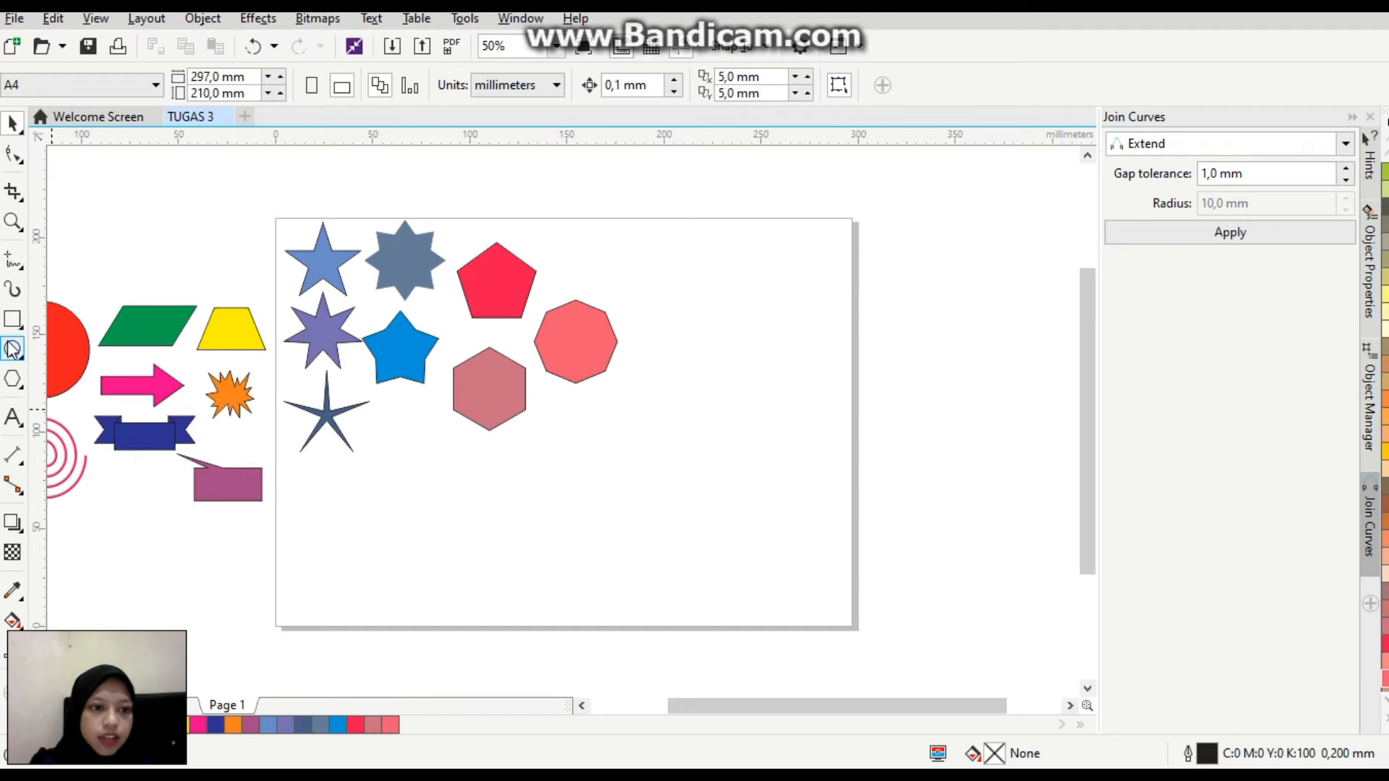
{"action": "left_click", "coordinate": [21, 384]}
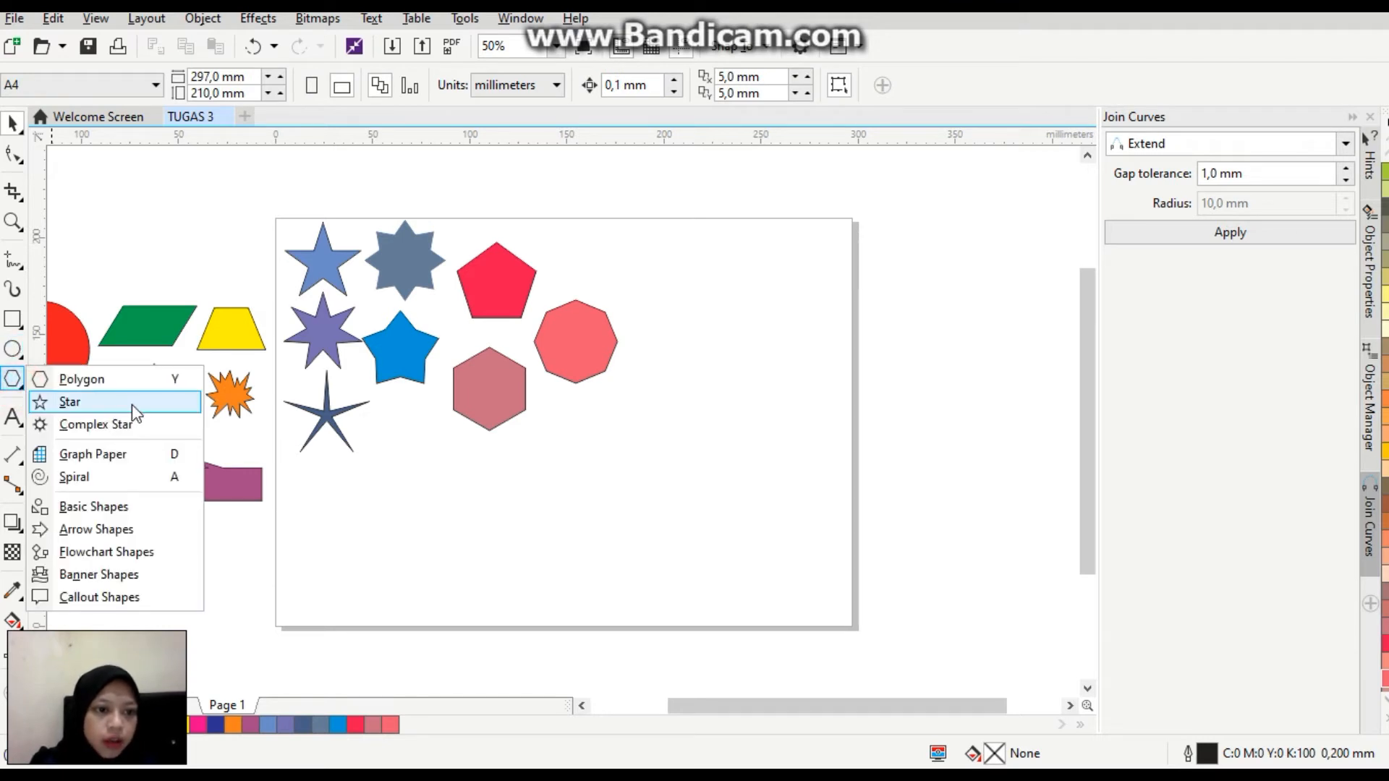
{"action": "left_click", "coordinate": [97, 425]}
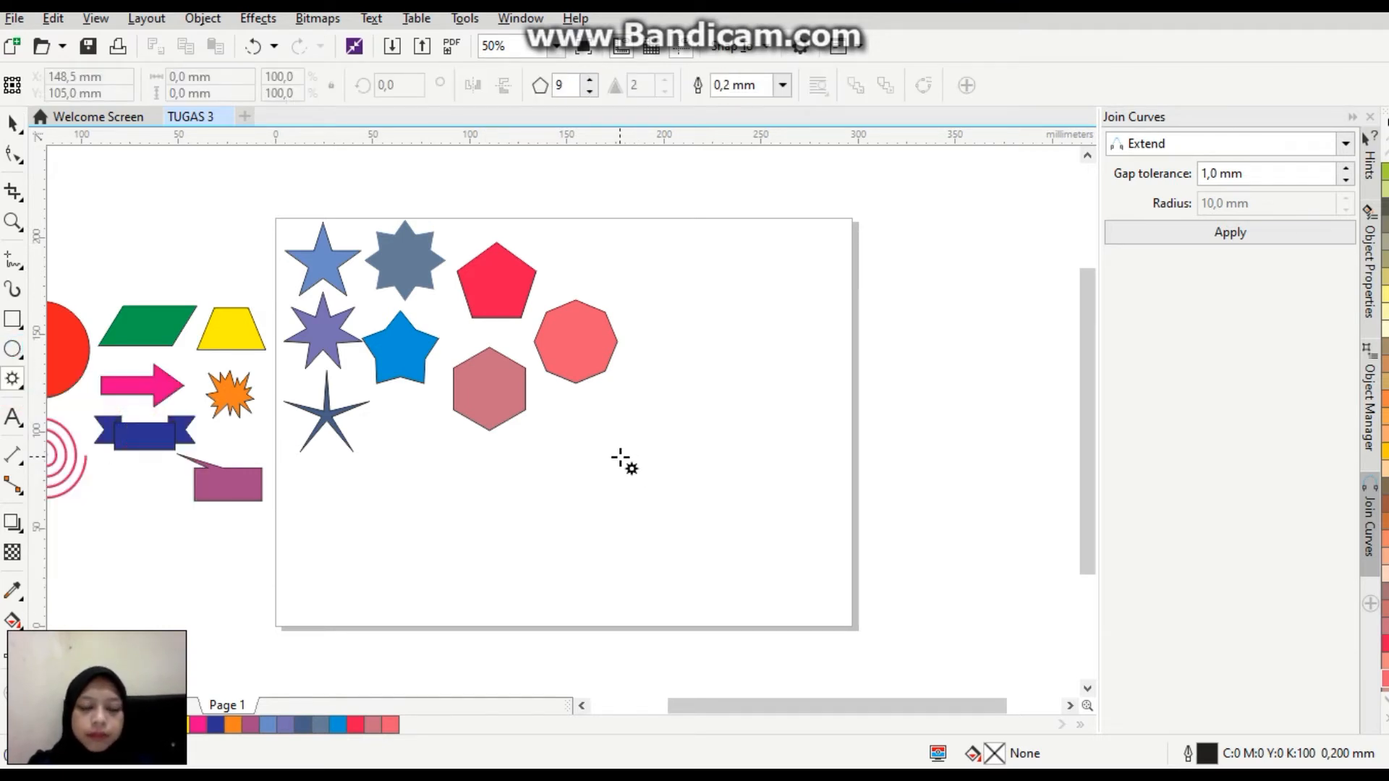
{"action": "left_click_drag", "start_coordinate": [639, 265], "coordinate": [730, 332]}
{"action": "key", "text": "ctrl+d"}
{"action": "key", "text": "ctrl+d"}
{"action": "key", "text": "ctrl+d"}
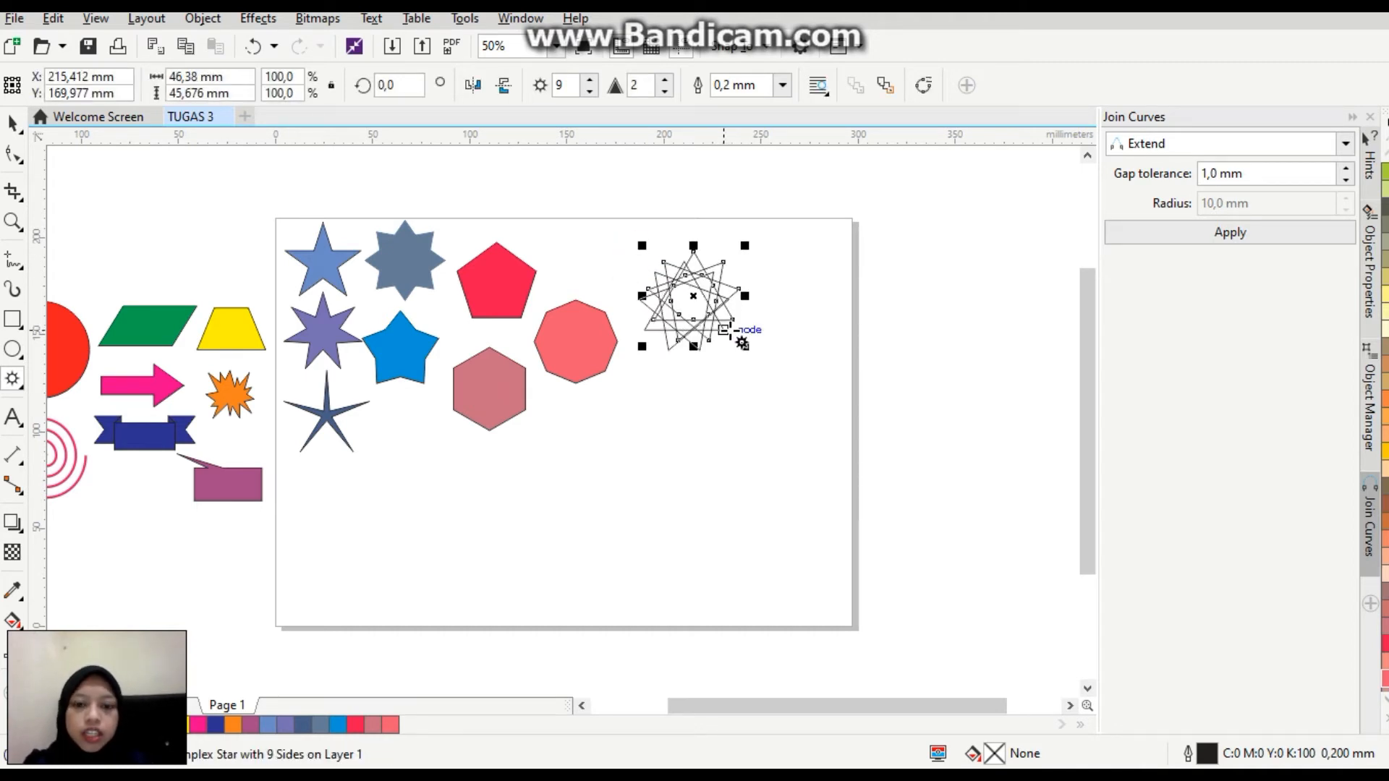
Spread the four overlapping complex stars into a two-by-two grid beside the polygons.
{"action": "left_click_drag", "start_coordinate": [706, 273], "coordinate": [783, 279]}
{"action": "left_click", "coordinate": [693, 295]}
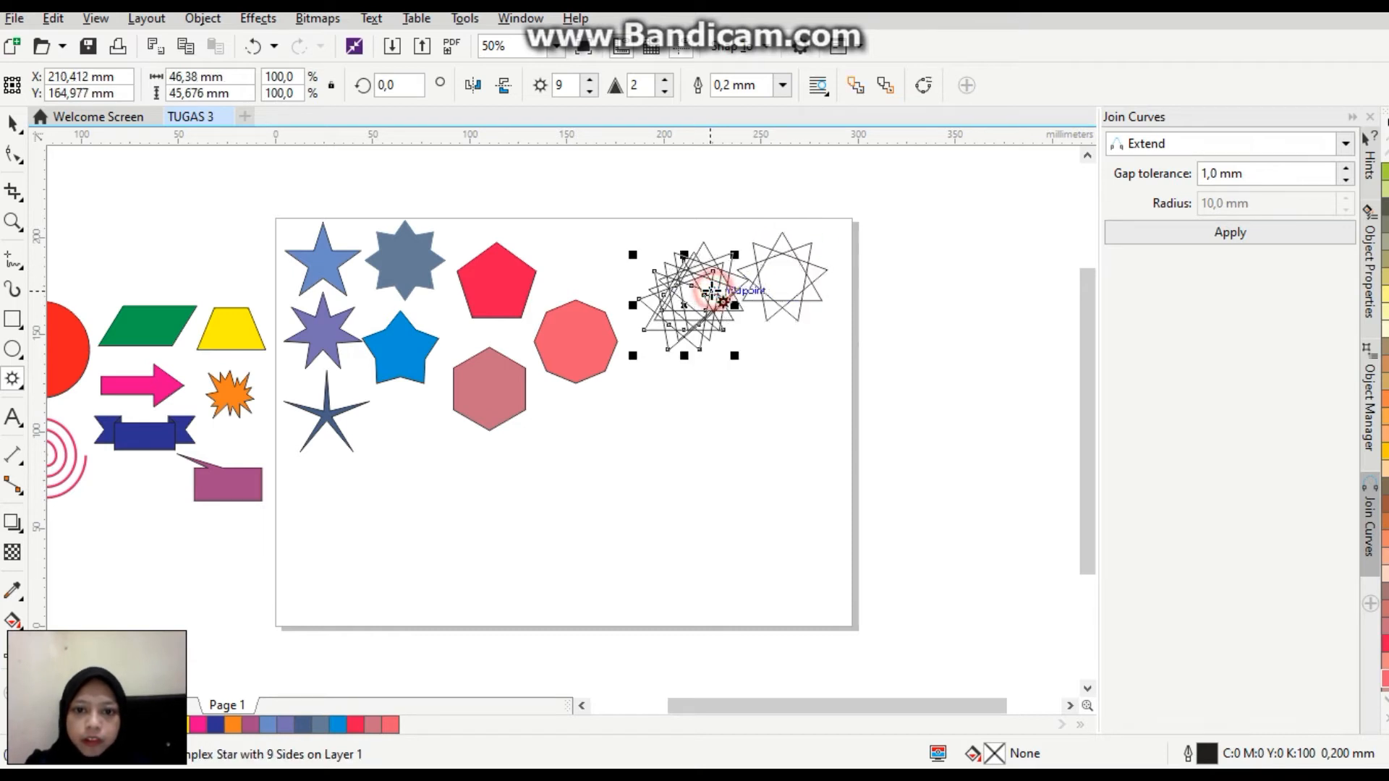
{"action": "left_click_drag", "start_coordinate": [683, 312], "coordinate": [666, 380]}
{"action": "left_click", "coordinate": [694, 289]}
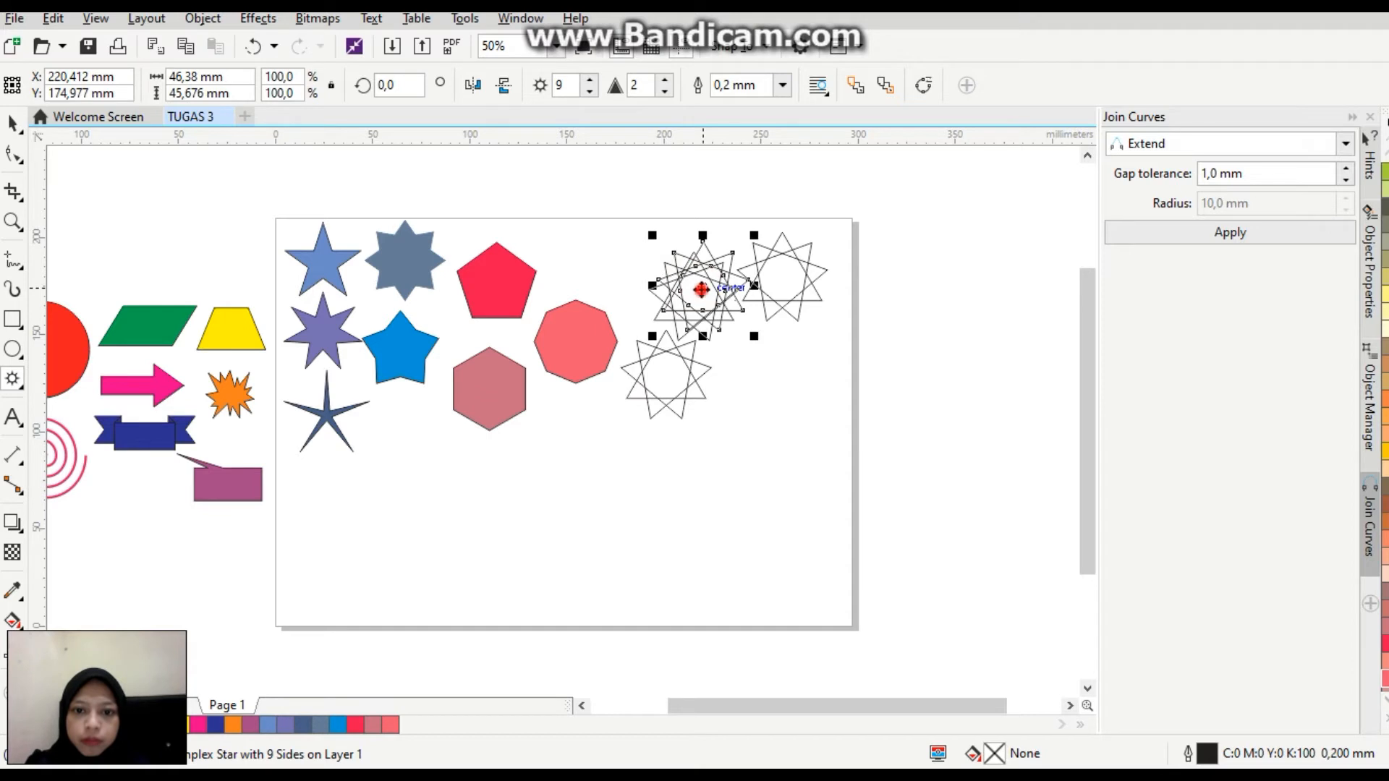
{"action": "left_click_drag", "start_coordinate": [700, 289], "coordinate": [782, 376]}
{"action": "left_click", "coordinate": [703, 303]}
{"action": "left_click_drag", "start_coordinate": [695, 295], "coordinate": [667, 280]}
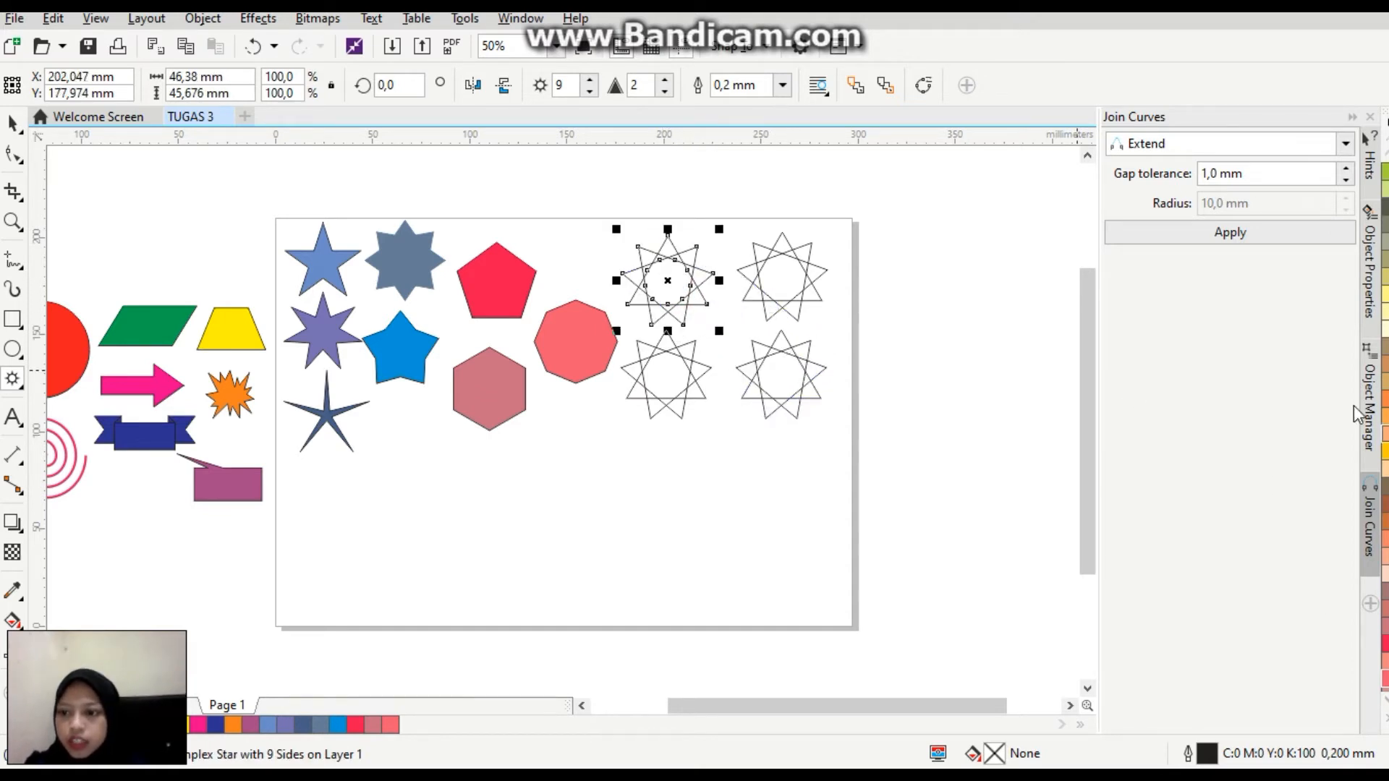
Fill the grid's upper-left complex star with light peach (C0 M20 Y40 K0), and give the one below it 11 points and a golden-yellow fill.
{"action": "left_click", "coordinate": [1385, 469]}
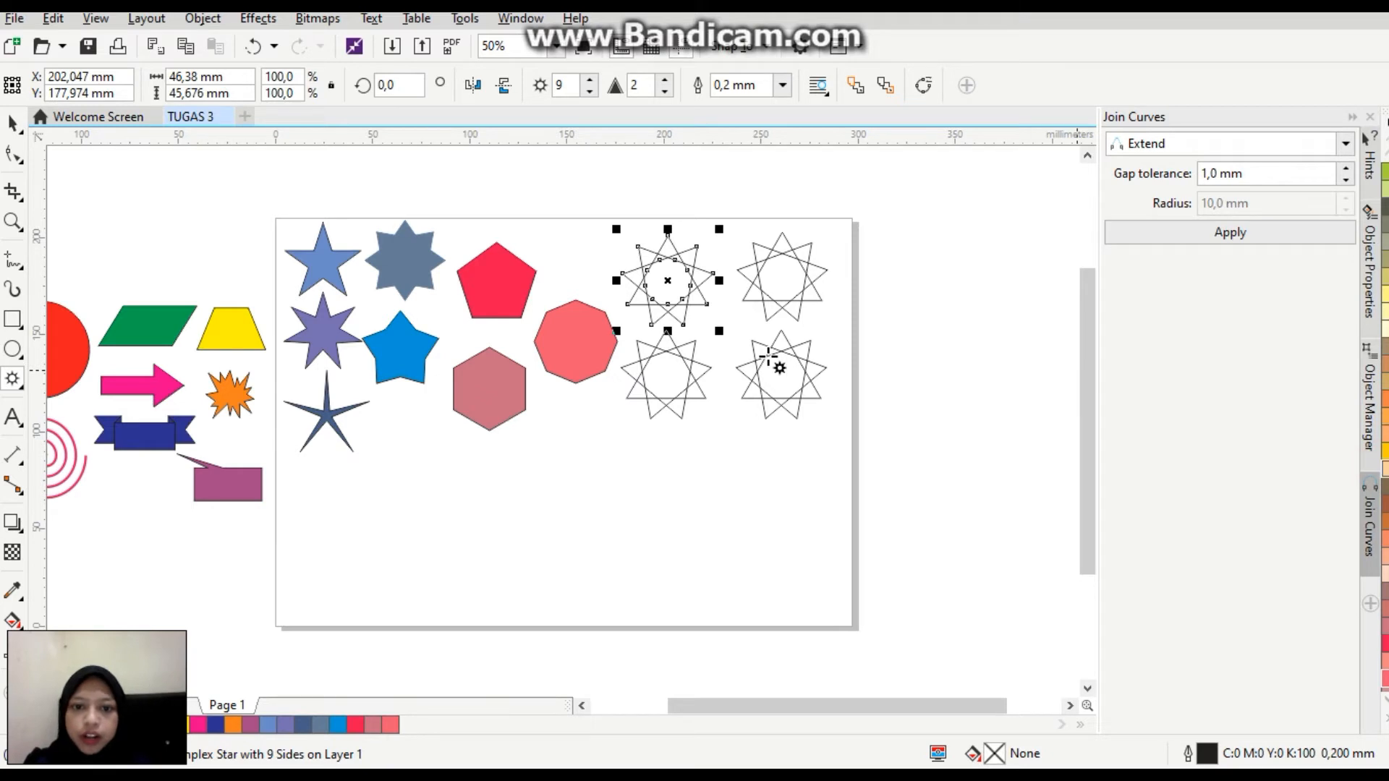
{"action": "left_click", "coordinate": [687, 366]}
{"action": "left_click", "coordinate": [589, 80]}
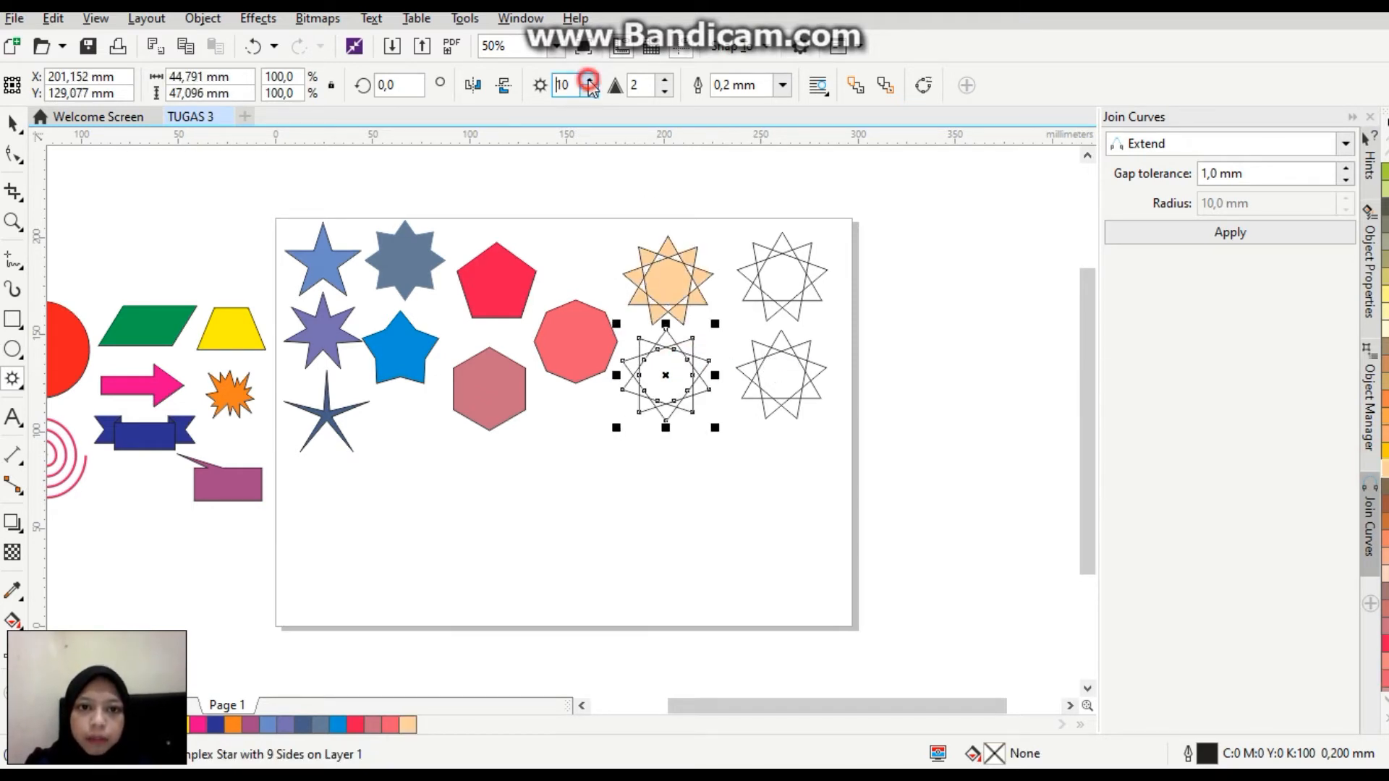
{"action": "left_click", "coordinate": [590, 81]}
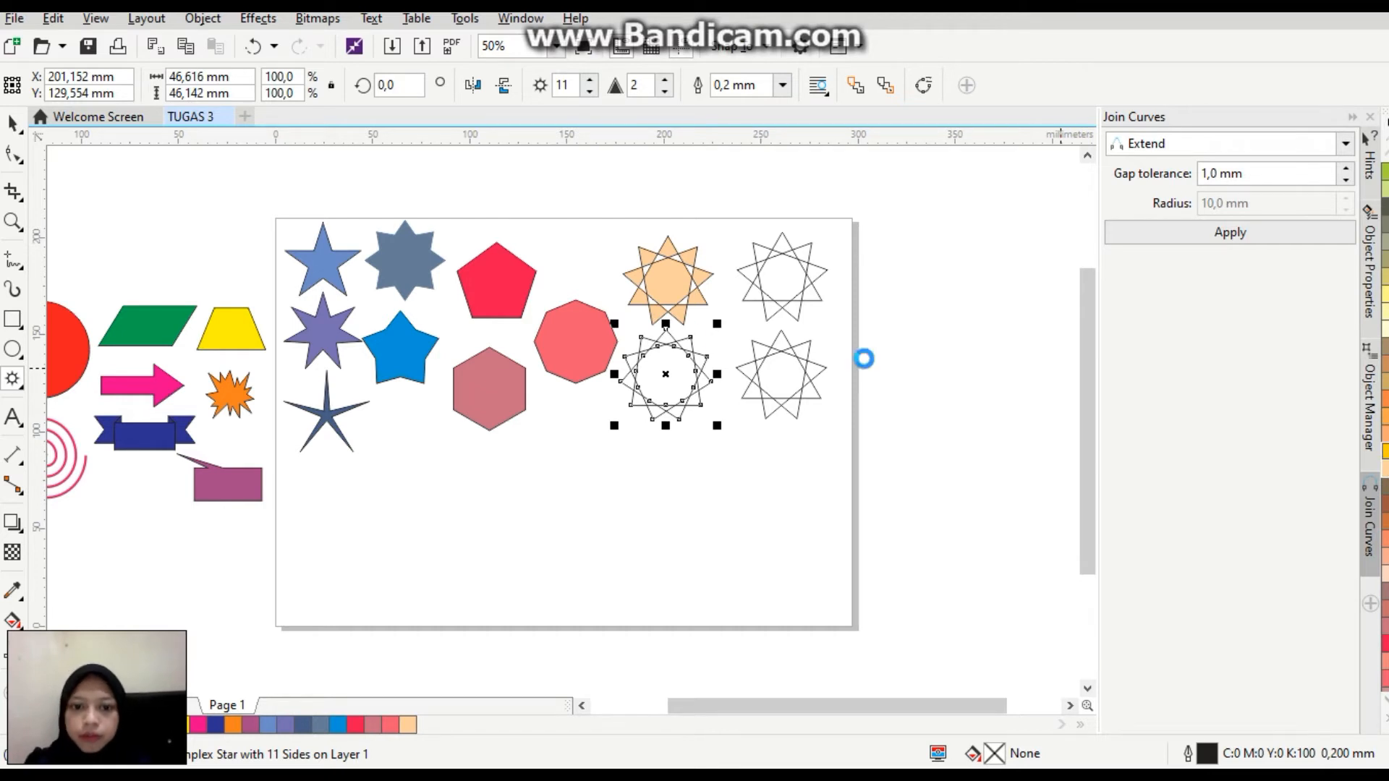
Set the grid's upper-right complex star to 11 points.
{"action": "left_click", "coordinate": [780, 288]}
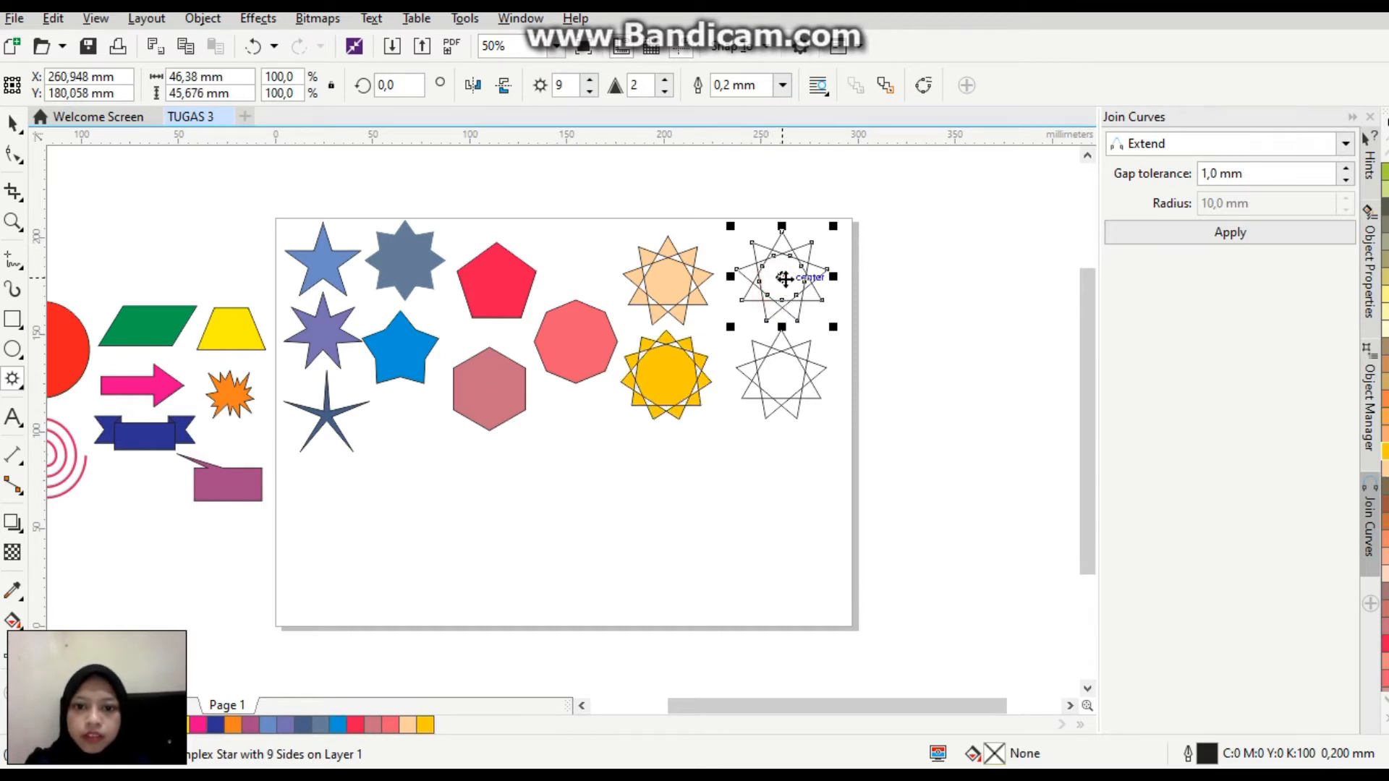
{"action": "left_click", "coordinate": [589, 80]}
{"action": "left_click", "coordinate": [590, 80]}
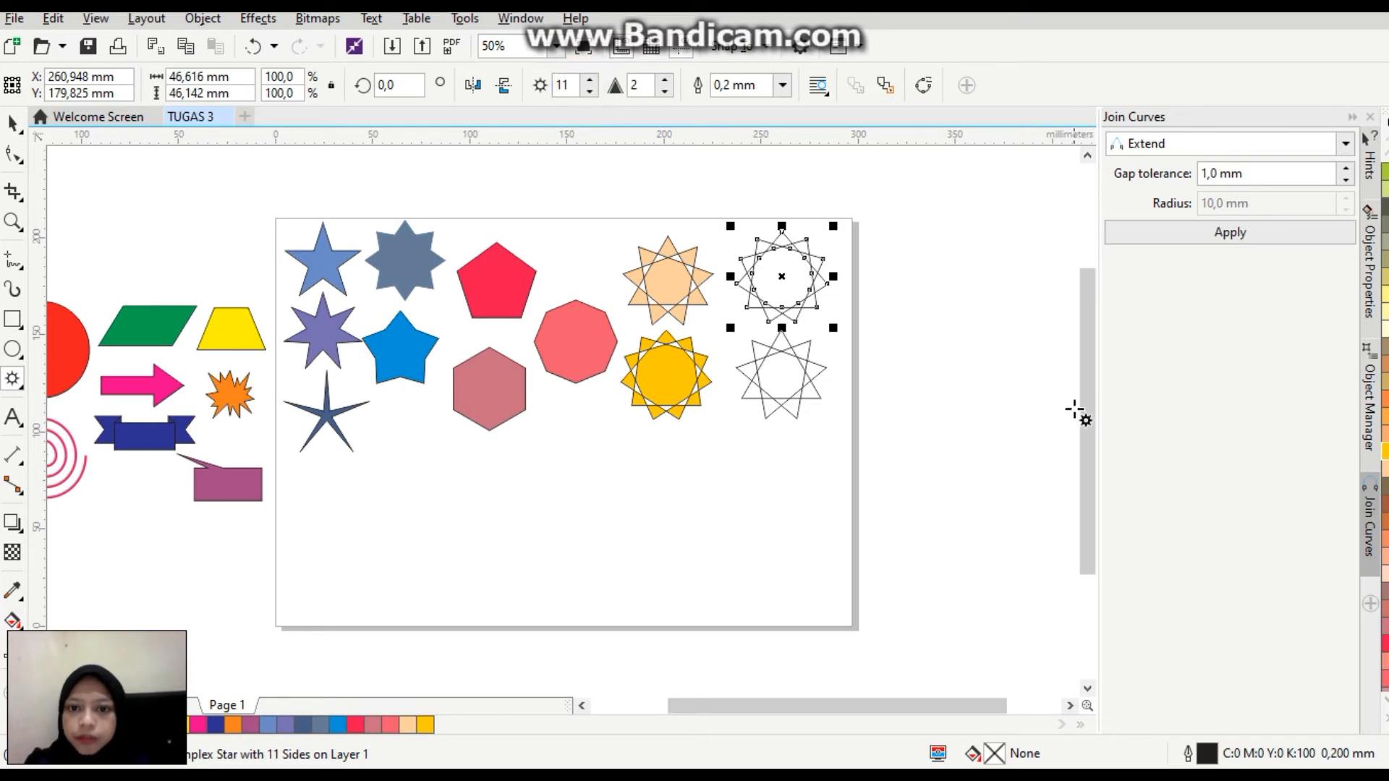
Give the upper-right complex star a 2.0 mm yellow outline (C8 M0 Y100 K0), placed behind the fill and scaled with the object.
{"action": "double_click", "coordinate": [1210, 755]}
{"action": "left_click", "coordinate": [598, 201]}
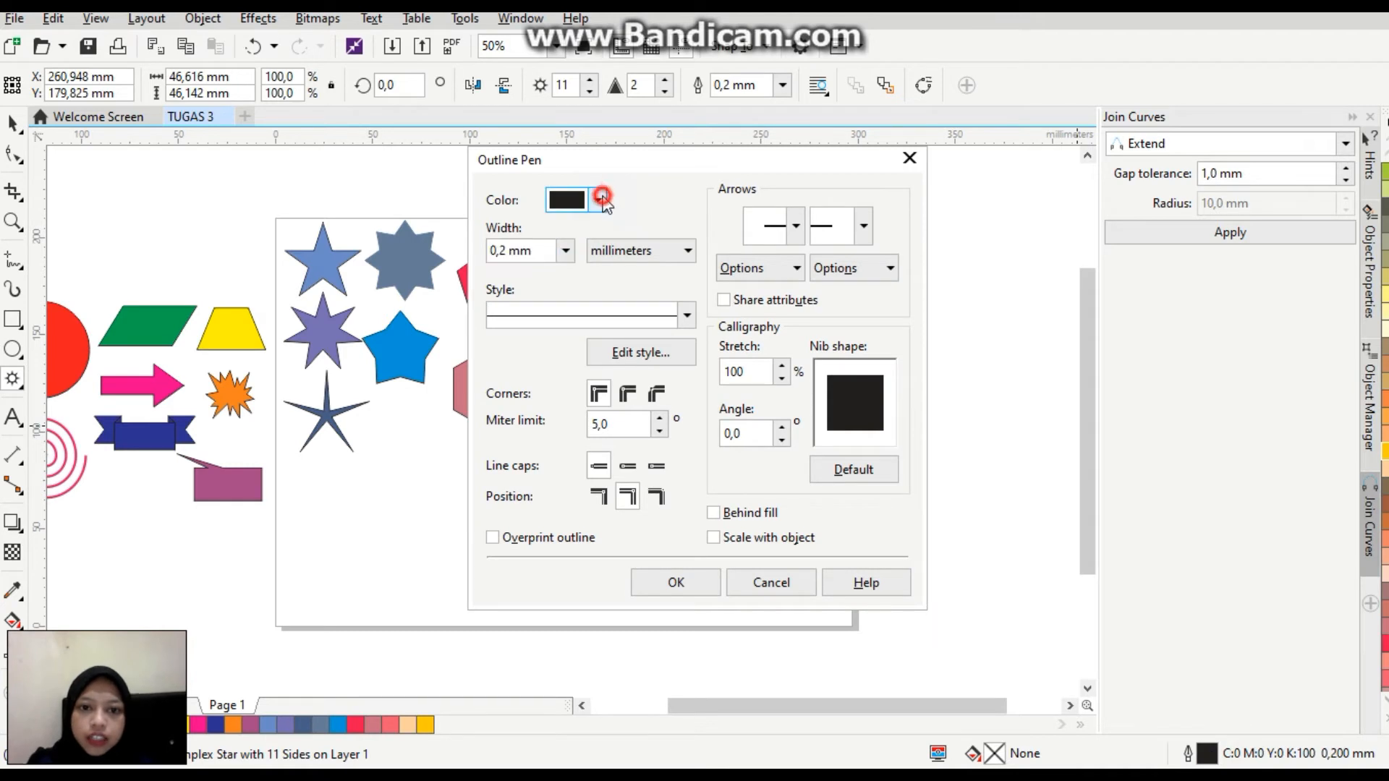
{"action": "left_click", "coordinate": [696, 397]}
{"action": "mouse_move", "coordinate": [663, 379]}
{"action": "left_mouse_down"}
{"action": "mouse_move", "coordinate": [653, 334]}
{"action": "mouse_move", "coordinate": [688, 298]}
{"action": "left_mouse_up"}
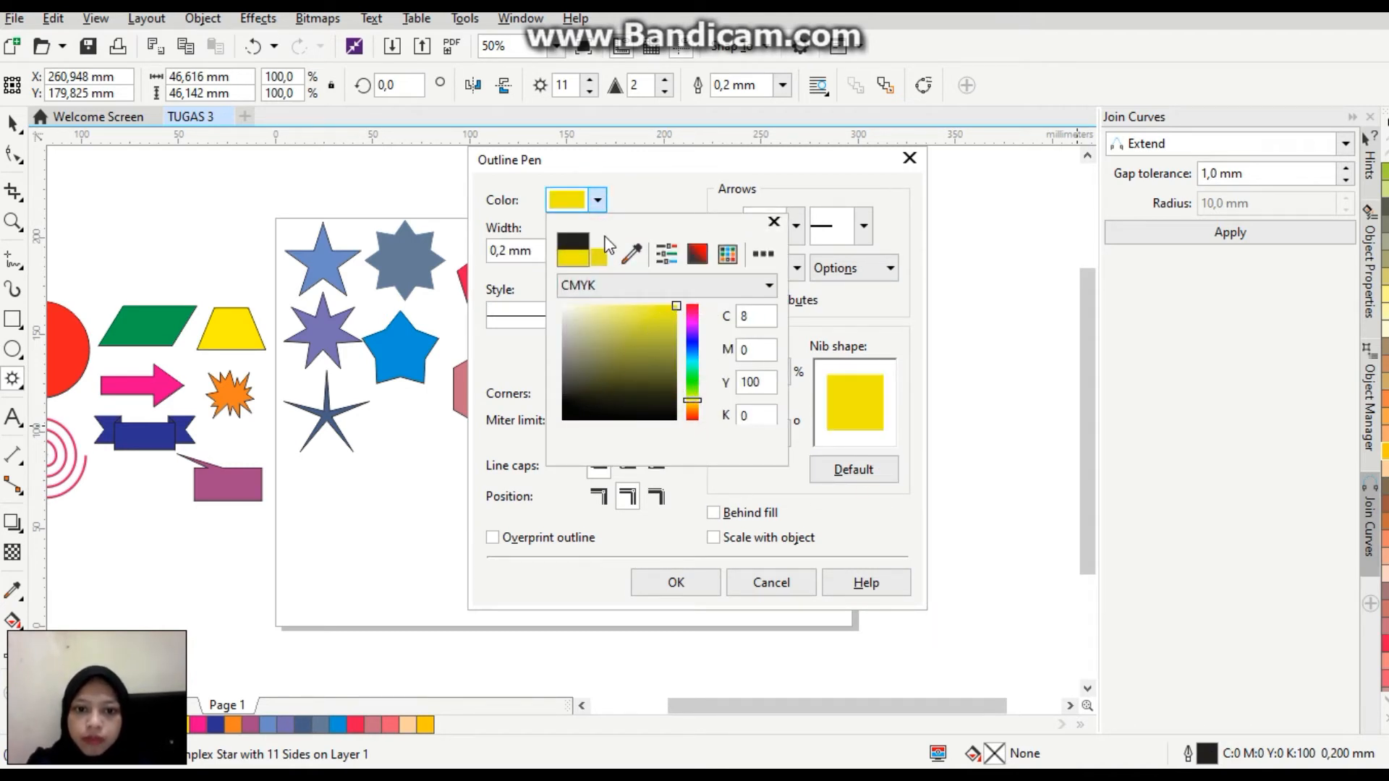
{"action": "left_click", "coordinate": [539, 246]}
{"action": "left_click", "coordinate": [565, 251]}
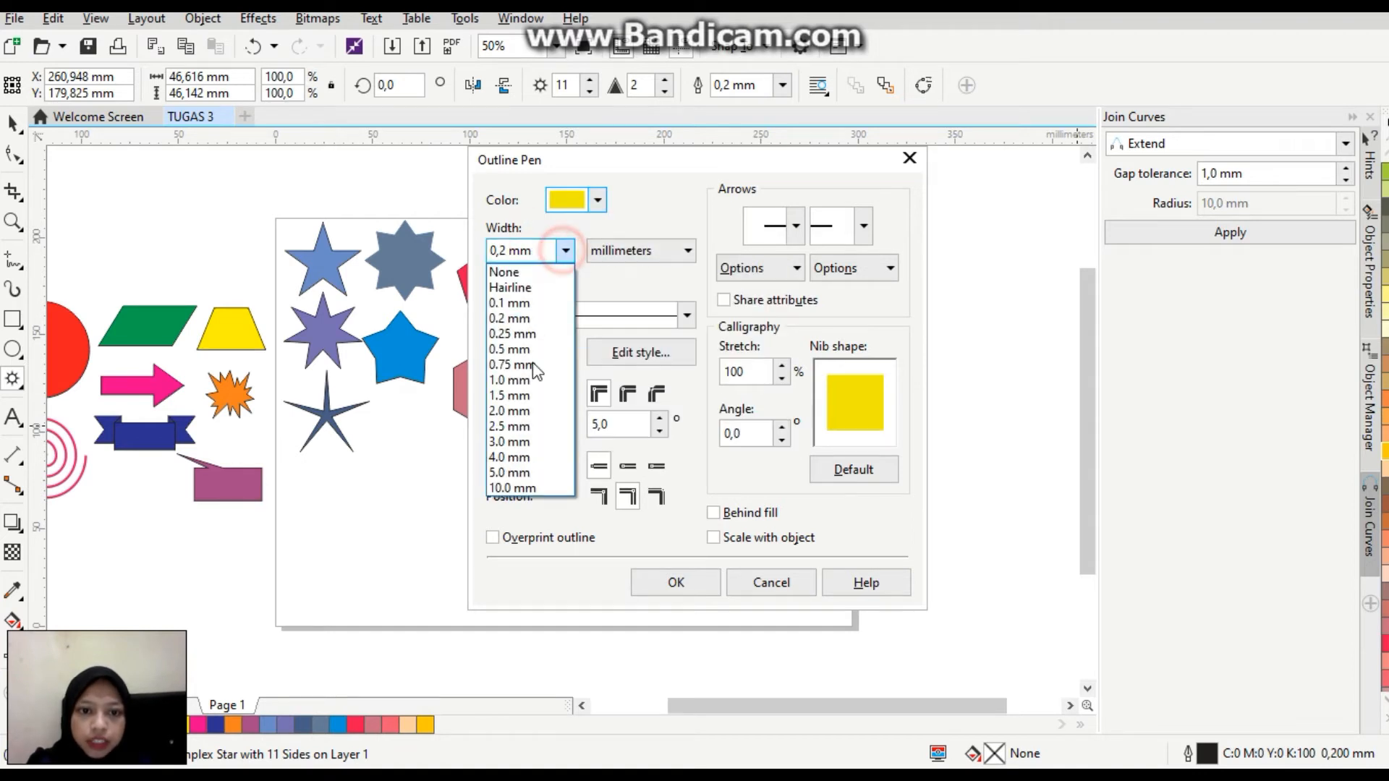
{"action": "left_click", "coordinate": [510, 411]}
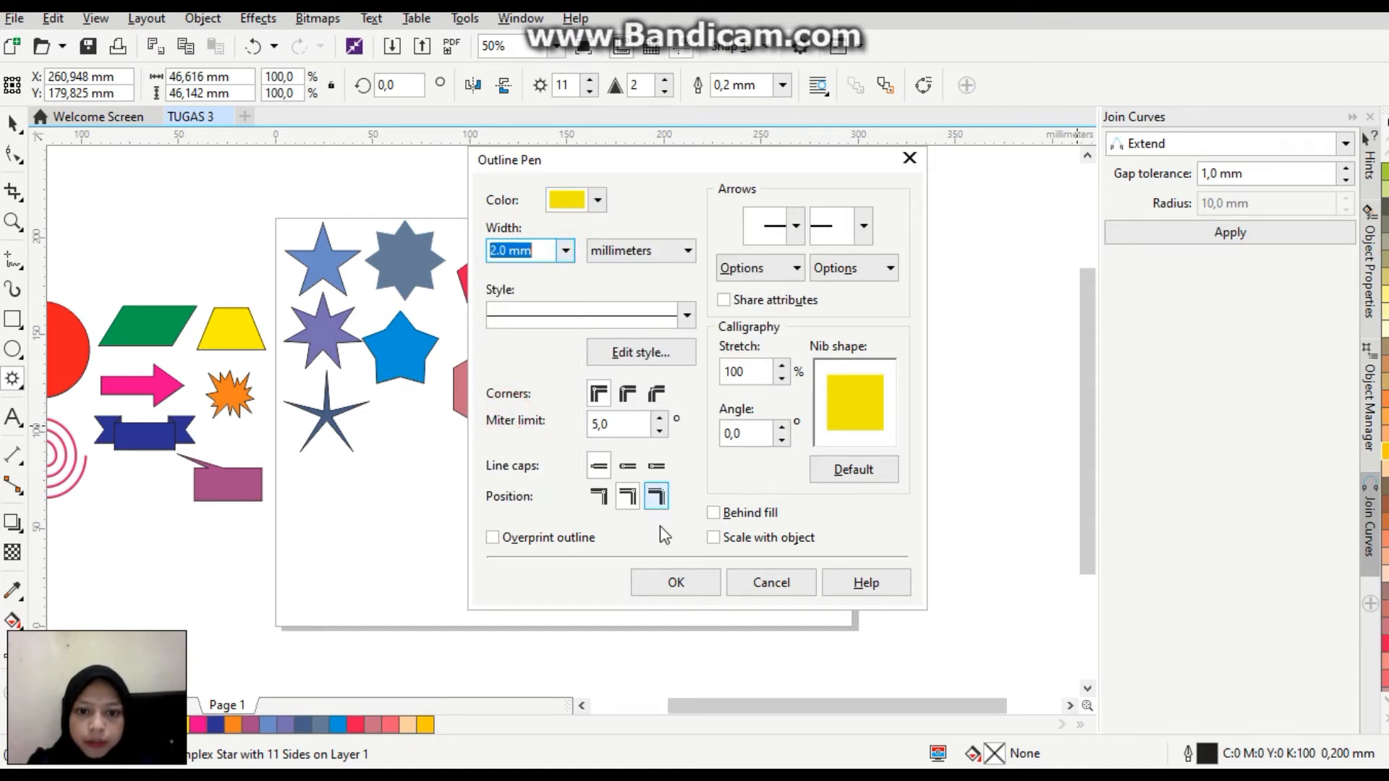
{"action": "left_click", "coordinate": [713, 513]}
{"action": "left_click", "coordinate": [714, 537]}
{"action": "left_click", "coordinate": [711, 583]}
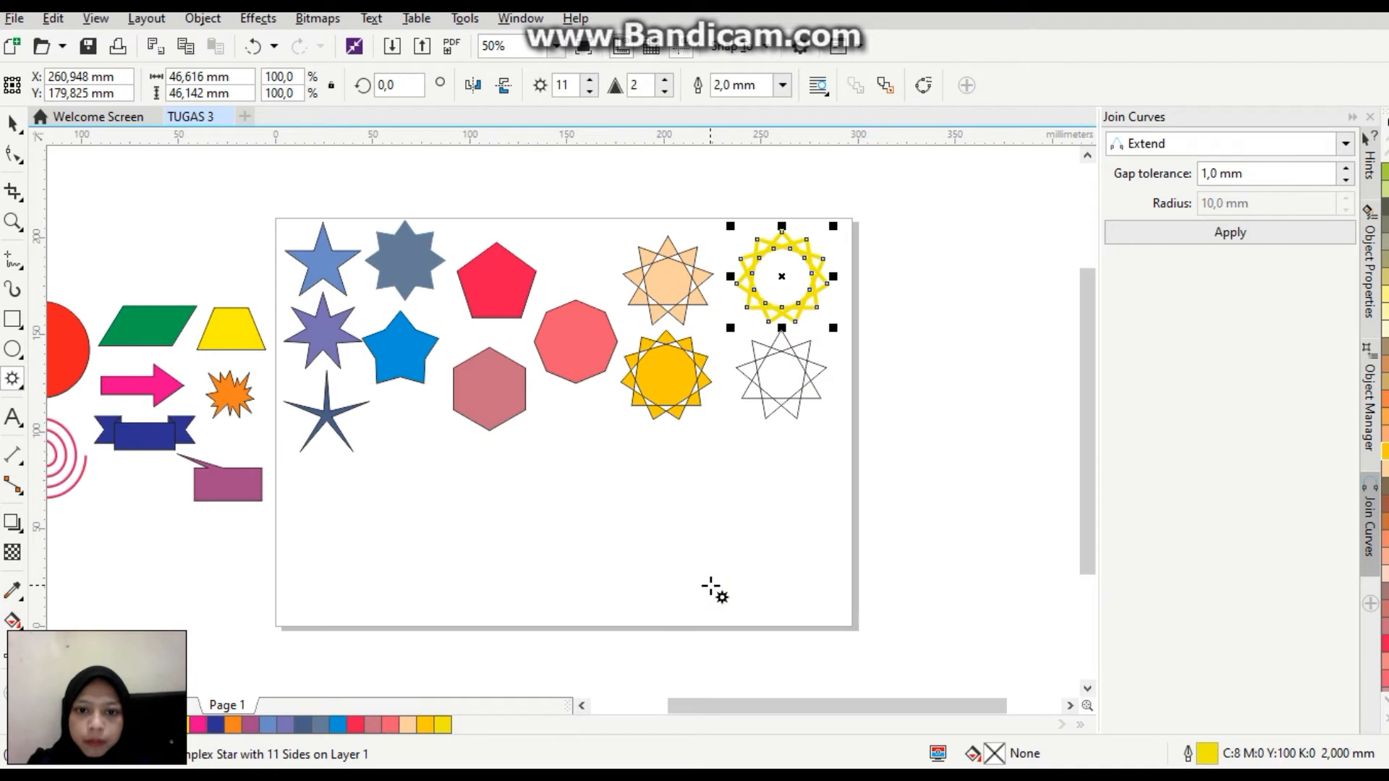
Fill the grid's lower-right complex star with light orange (C0 M40 Y60 K0) and set it to 17 points with sharpness 3.
{"action": "left_click", "coordinate": [788, 395]}
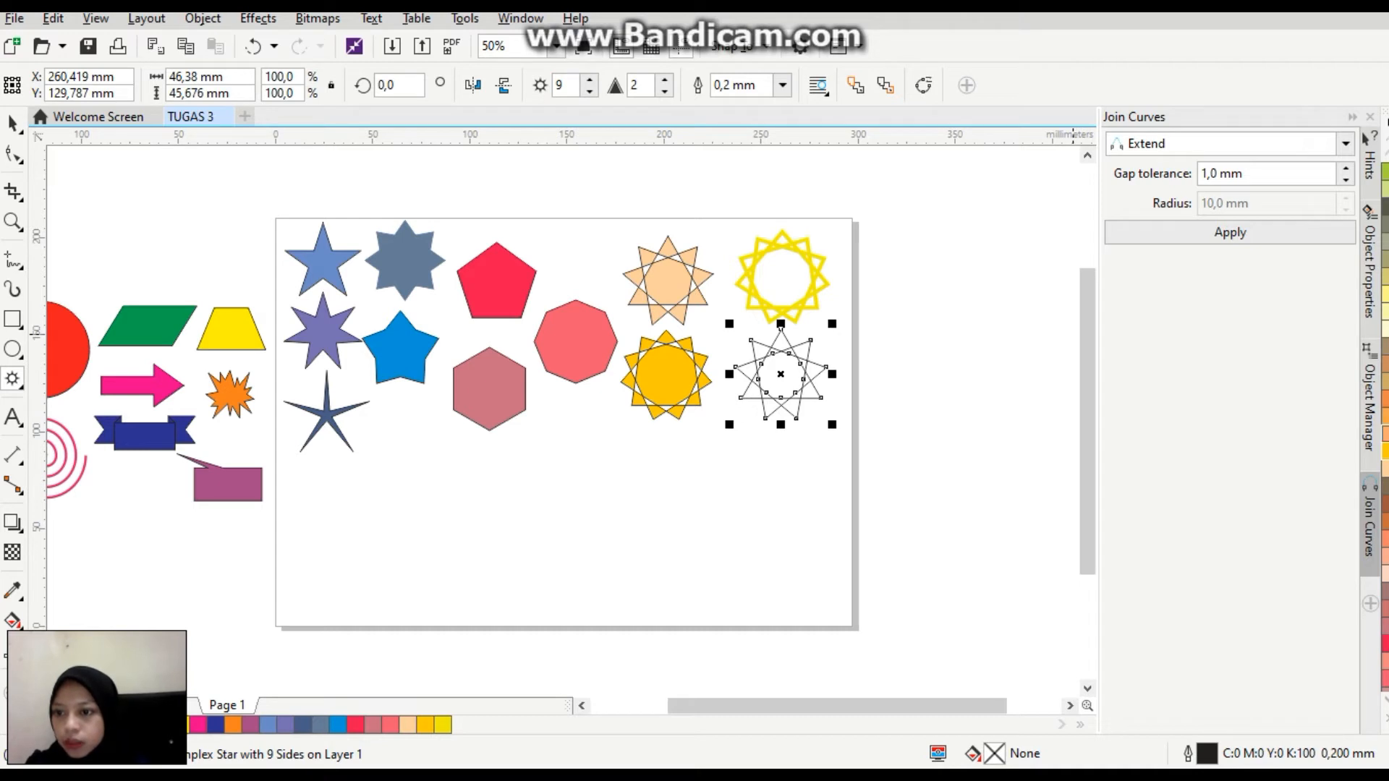
{"action": "left_click", "coordinate": [1385, 434]}
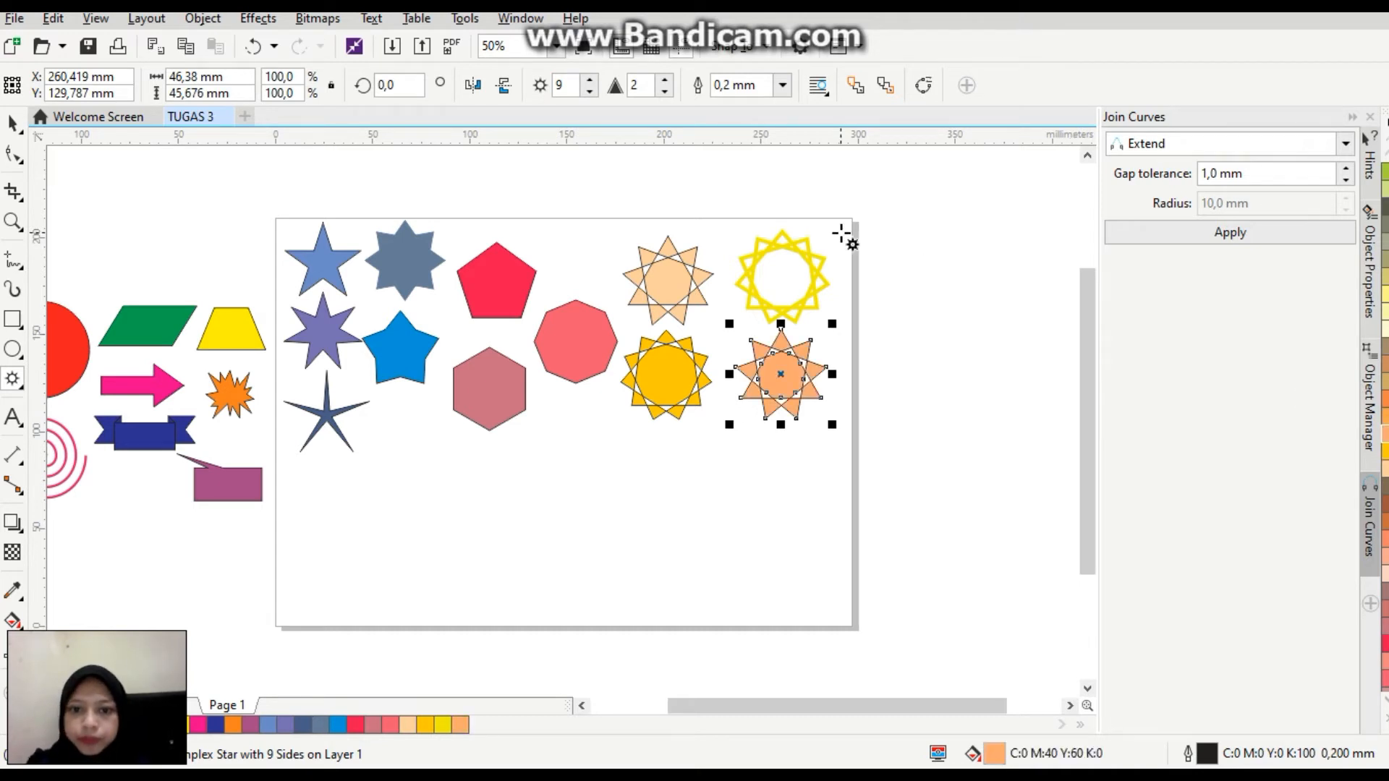
{"action": "left_click", "coordinate": [591, 79]}
{"action": "left_click", "coordinate": [591, 80]}
{"action": "left_click", "coordinate": [591, 80]}
{"action": "left_click", "coordinate": [591, 80]}
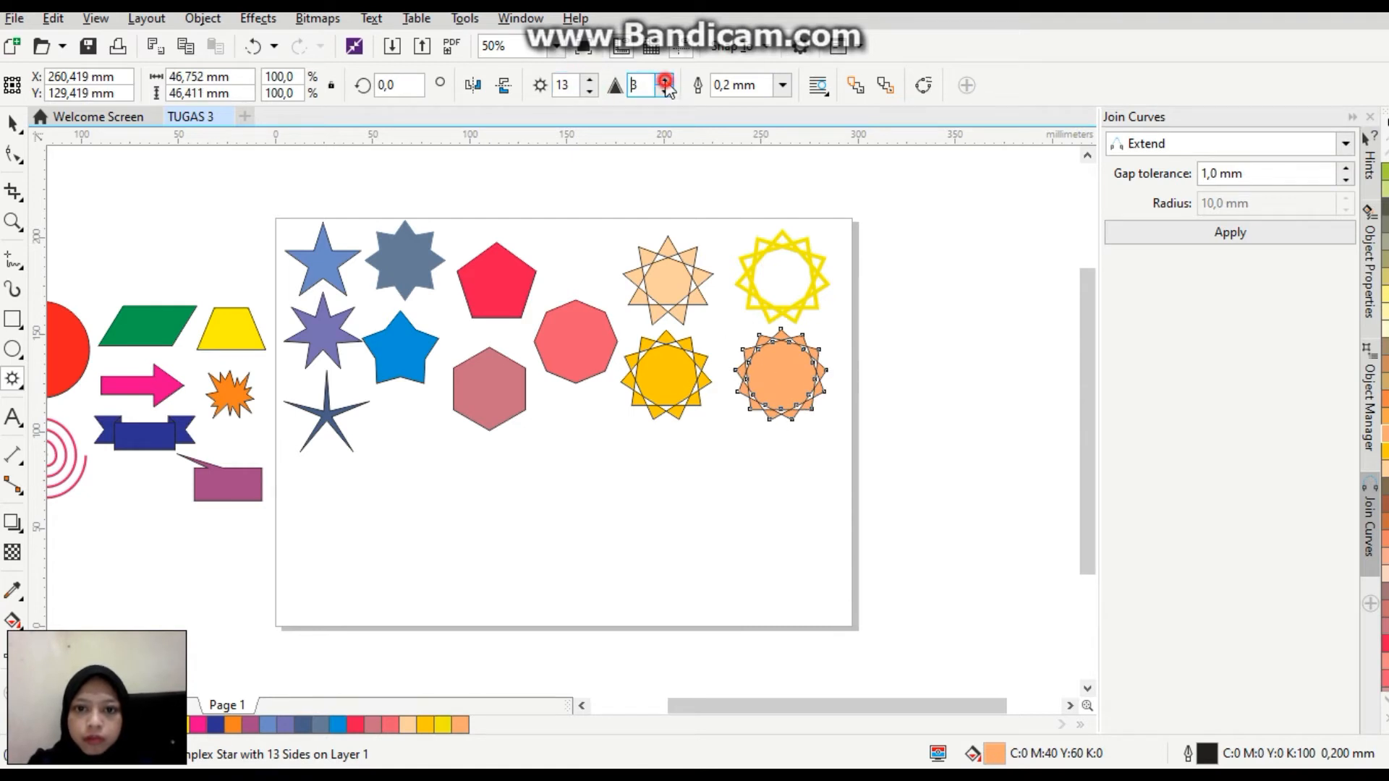
{"action": "left_click", "coordinate": [665, 80]}
{"action": "left_click", "coordinate": [591, 80]}
{"action": "left_click", "coordinate": [592, 79]}
{"action": "left_click", "coordinate": [592, 79]}
{"action": "left_click", "coordinate": [591, 79]}
{"action": "left_click", "coordinate": [591, 79]}
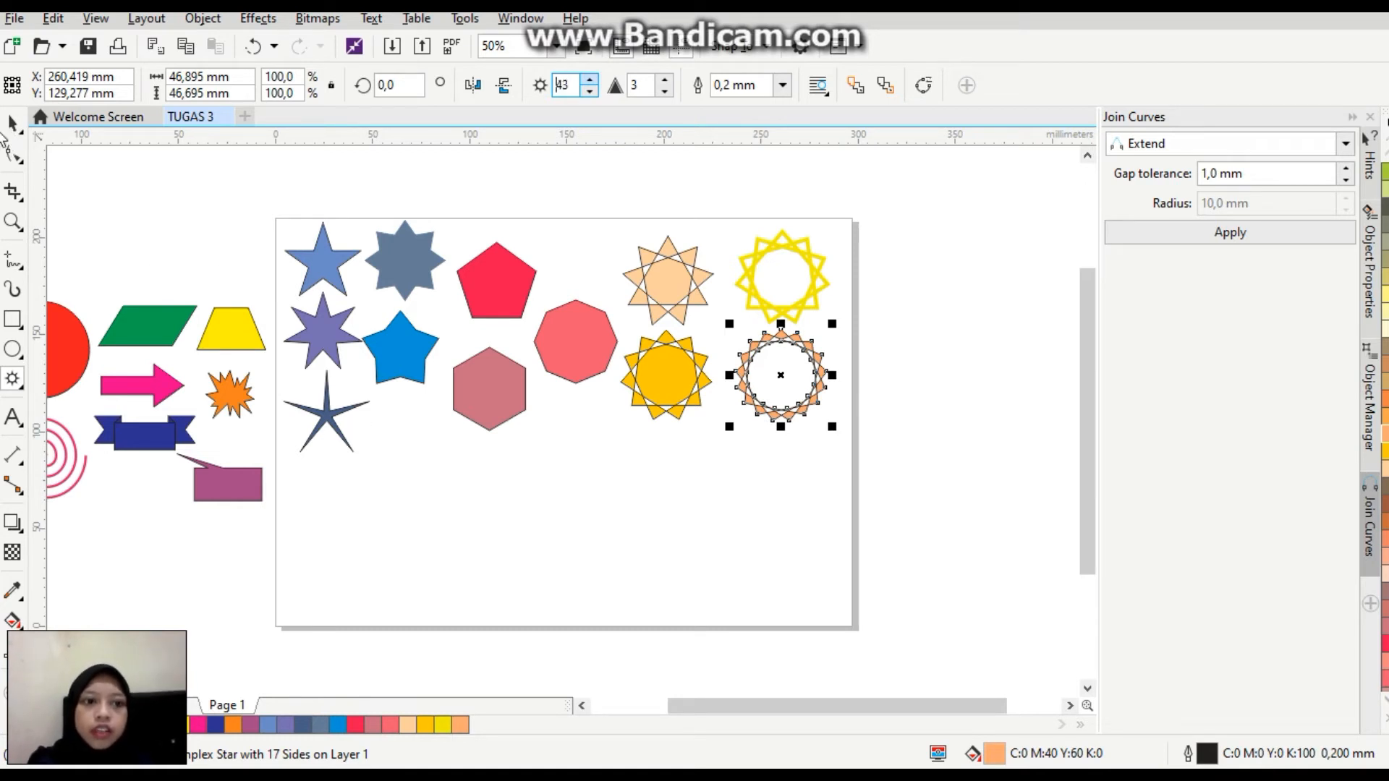
{"action": "key", "text": "Return"}
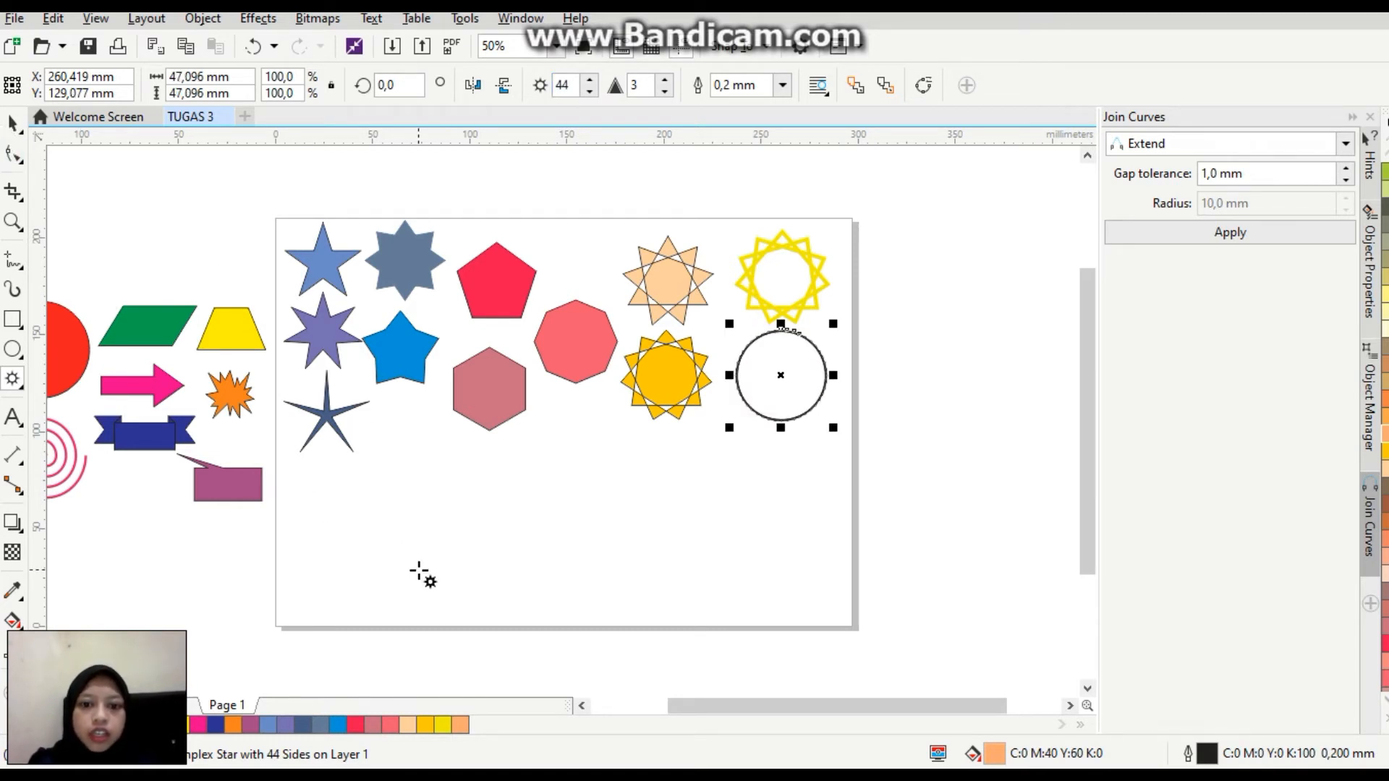
{"action": "key", "text": "ctrl+z"}
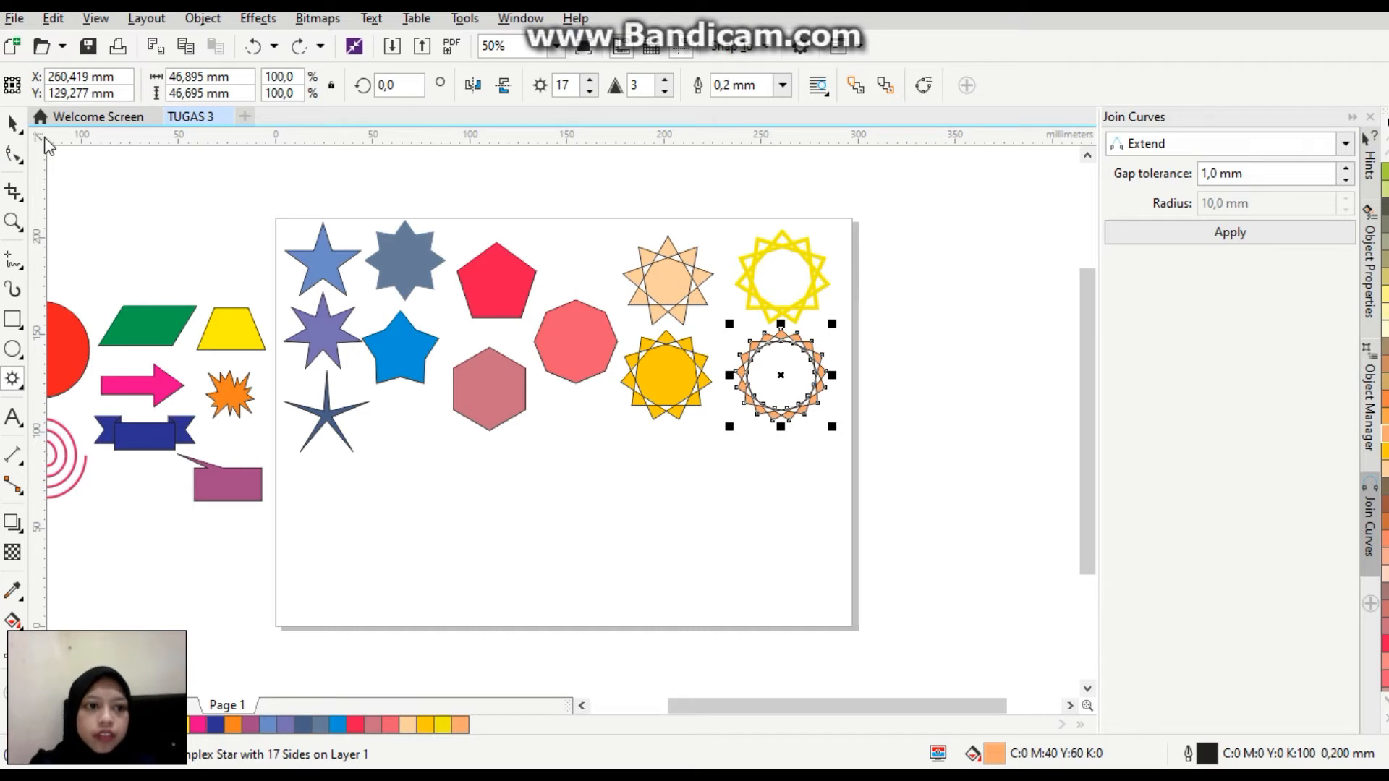
Scale all the stars and polygons on the page down together to about 221 mm wide and set them aside beyond the page's right edge.
{"action": "left_click", "coordinate": [589, 528]}
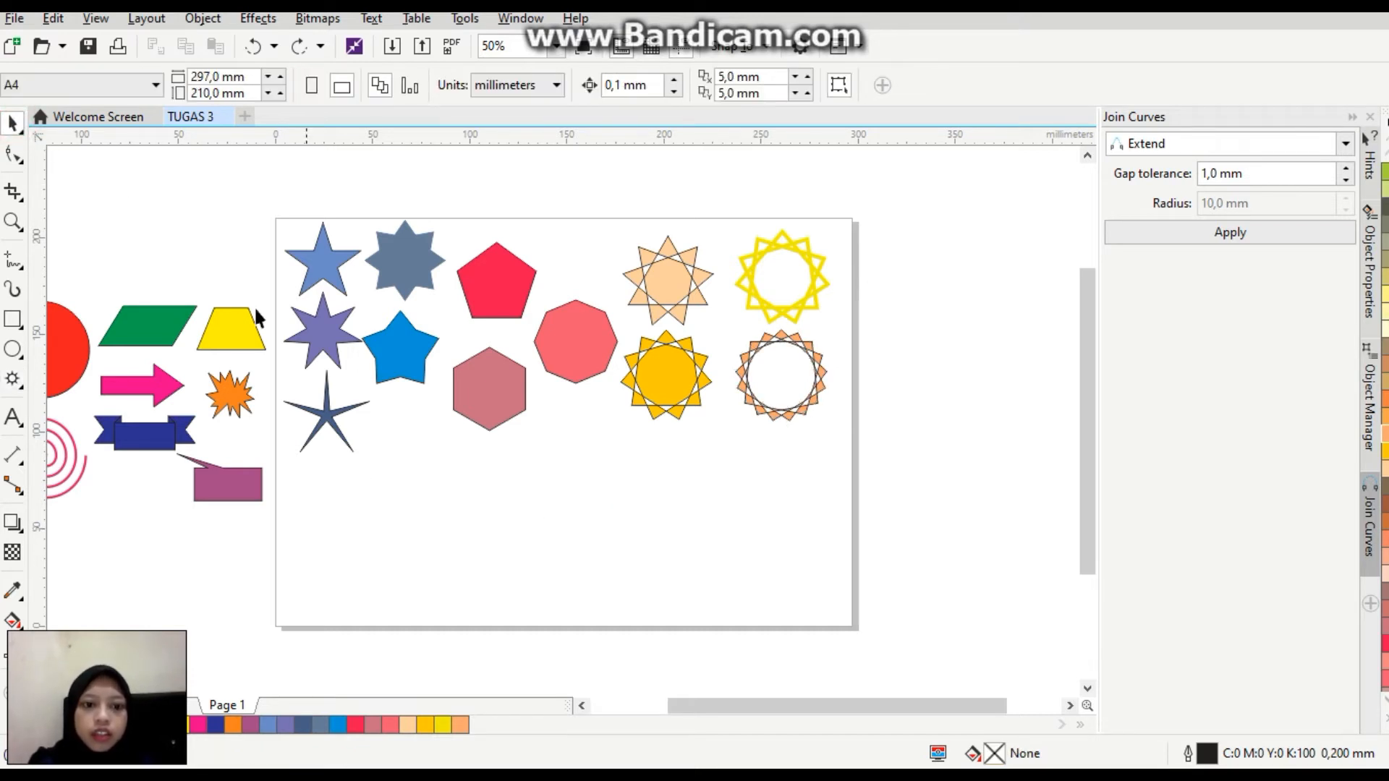
{"action": "left_click_drag", "start_coordinate": [266, 187], "coordinate": [911, 517]}
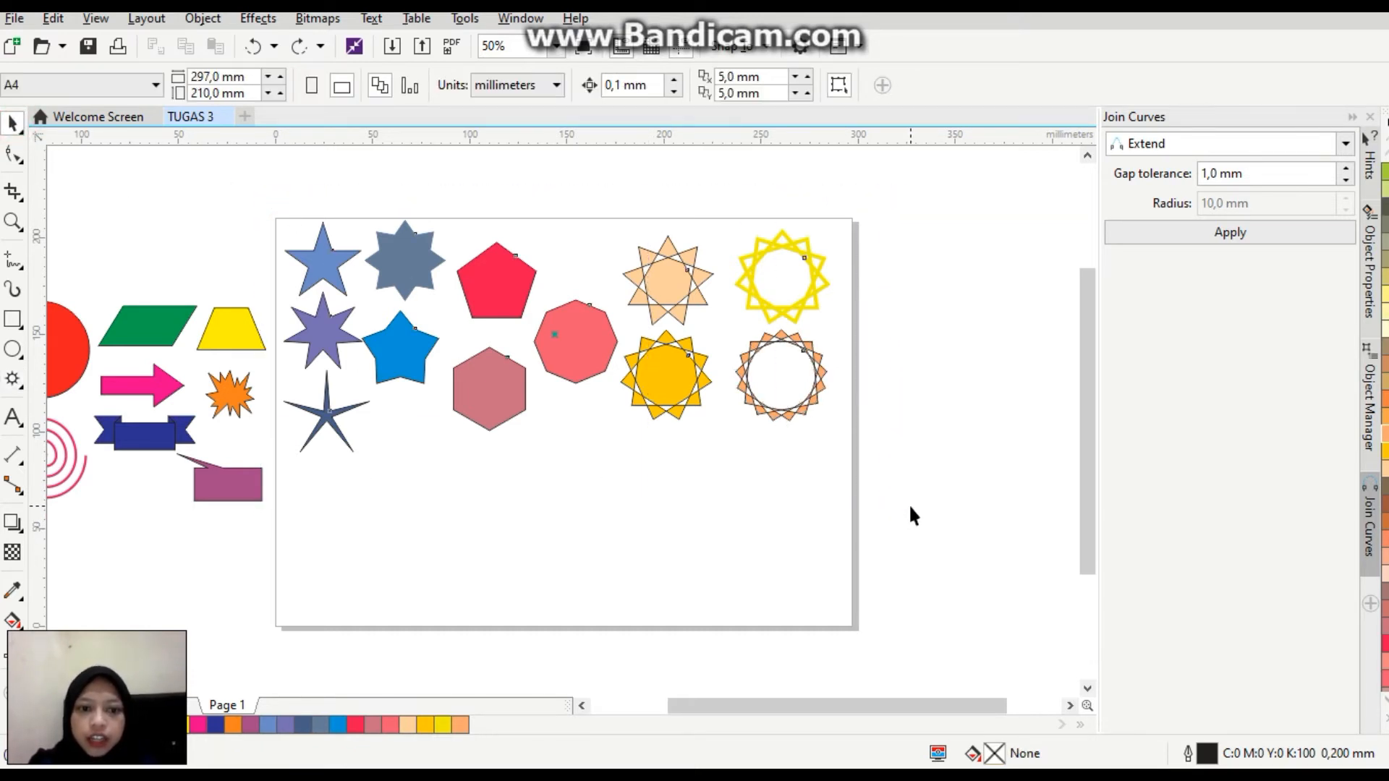
{"action": "left_click_drag", "start_coordinate": [833, 461], "coordinate": [744, 418]}
{"action": "left_click_drag", "start_coordinate": [507, 312], "coordinate": [1075, 445]}
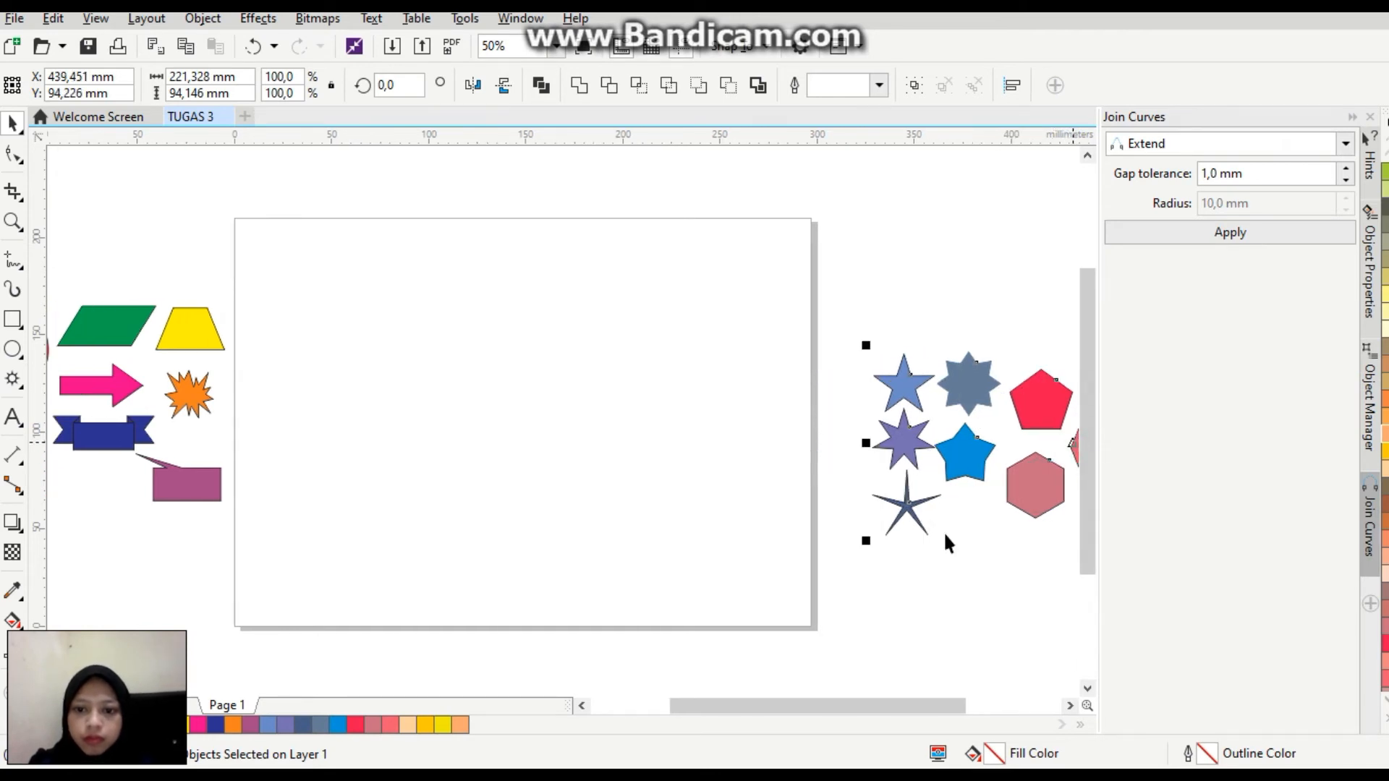
{"action": "left_click", "coordinate": [618, 444]}
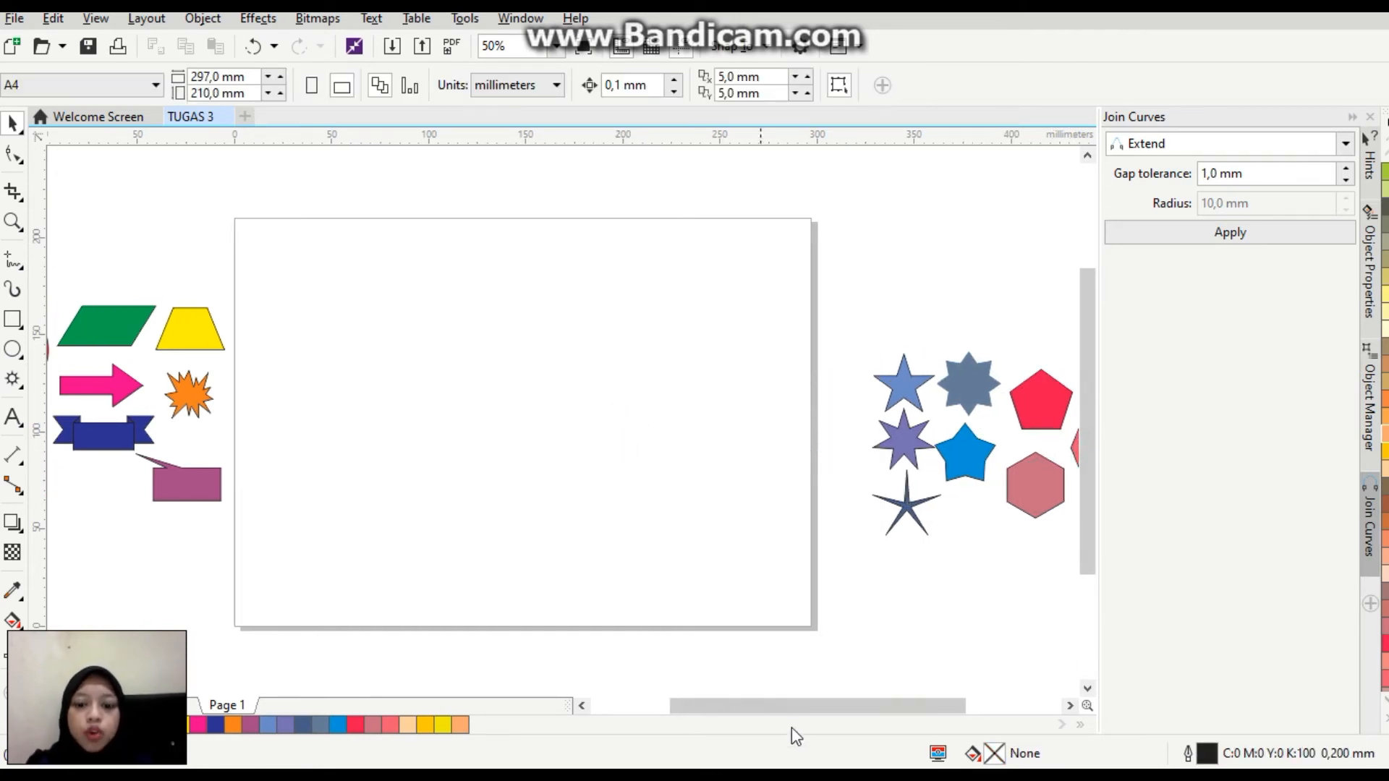
Switch to Photos, examine the next reference image with its text layouts, and return to CorelDRAW.
{"action": "key", "text": "super"}
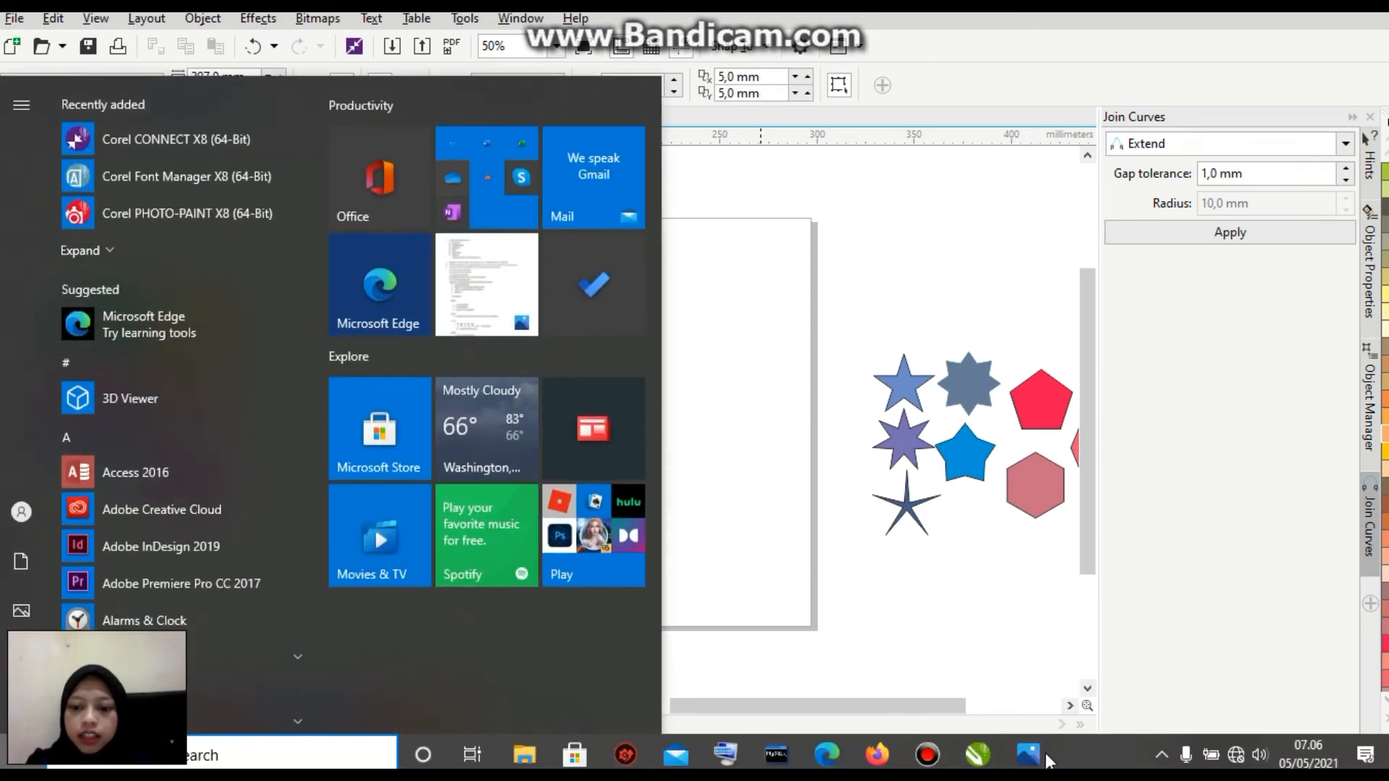
{"action": "left_click", "coordinate": [1037, 755]}
{"action": "left_click", "coordinate": [881, 516]}
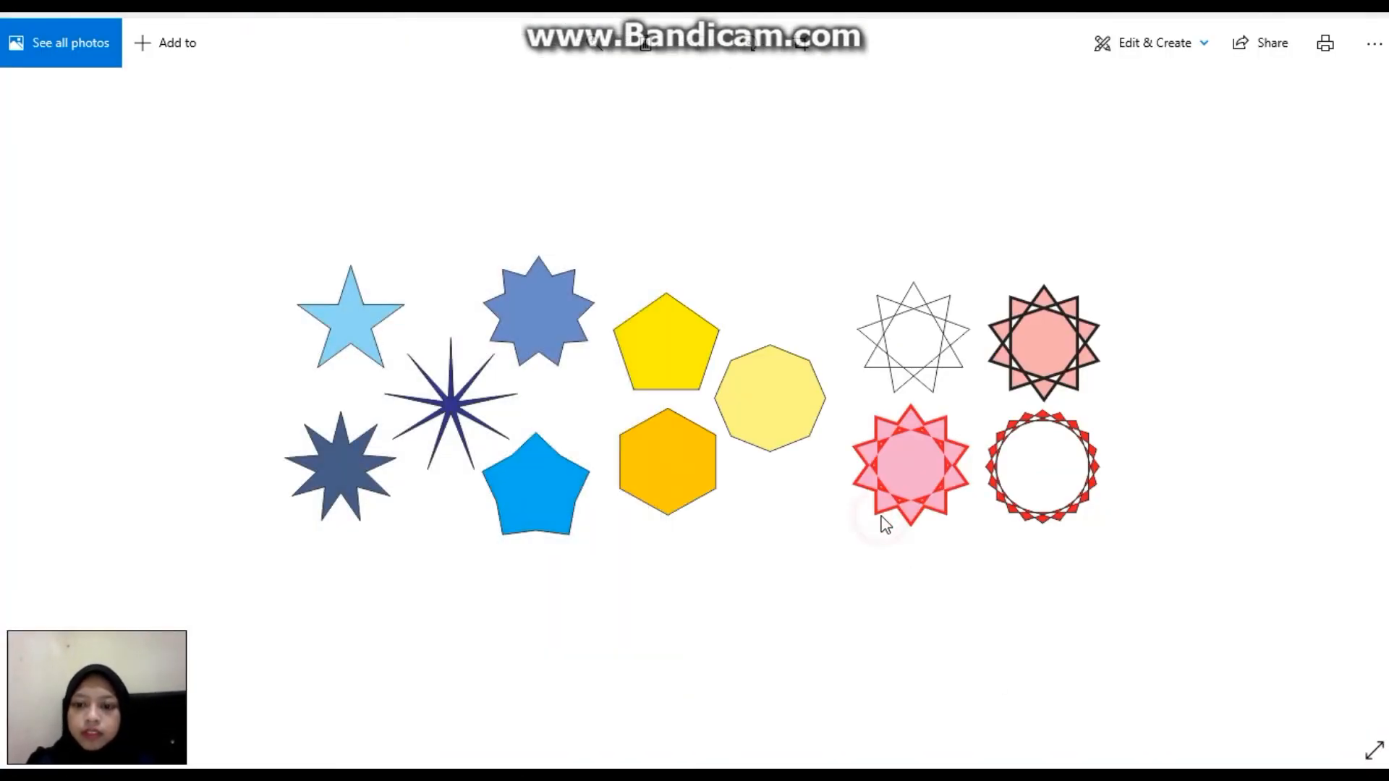
{"action": "key", "text": "Right"}
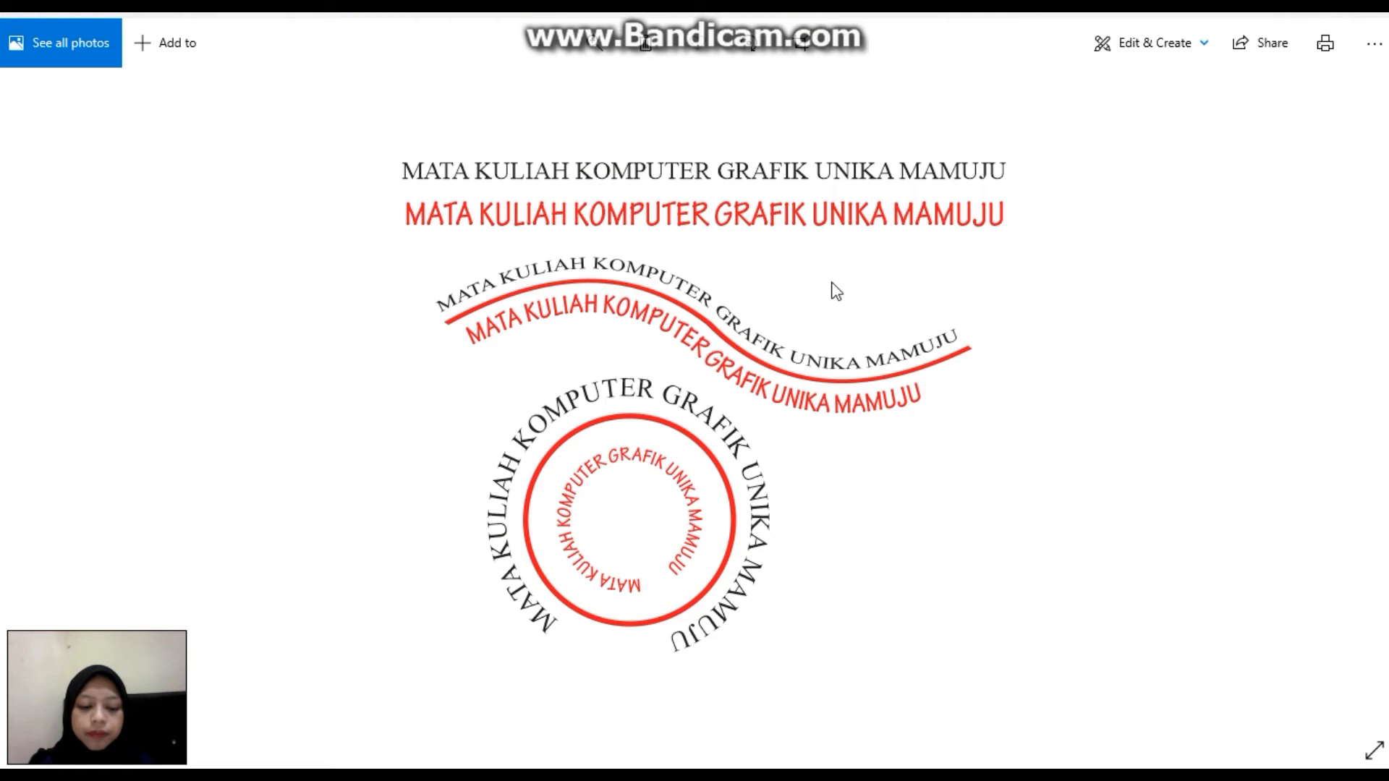
{"action": "key", "text": "super"}
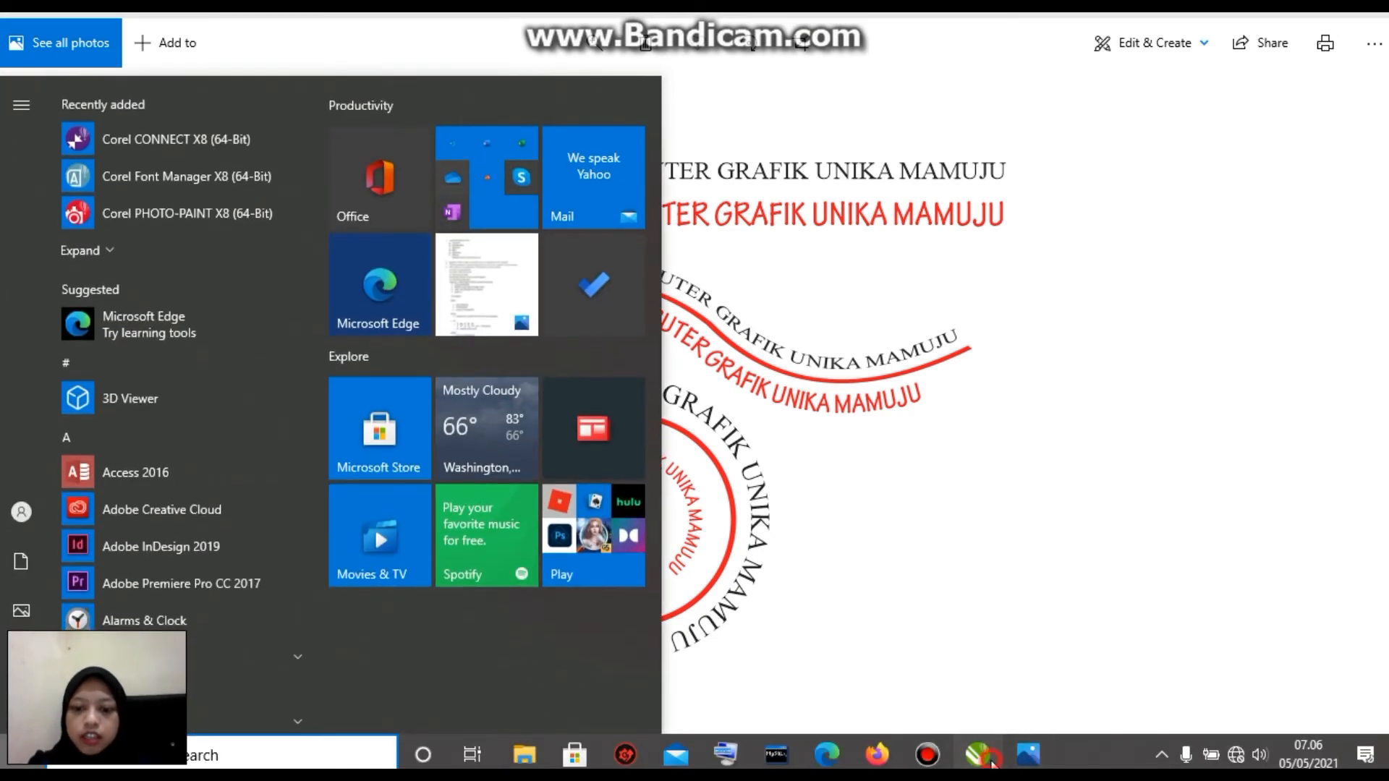
{"action": "left_click", "coordinate": [981, 755]}
Add the 24 pt text line "MATA KULIAH KOMPUTER GRAFIK UNIKA MAMUJU" on the page and place a copy directly below it.
{"action": "left_click", "coordinate": [12, 418]}
{"action": "left_click", "coordinate": [354, 341]}
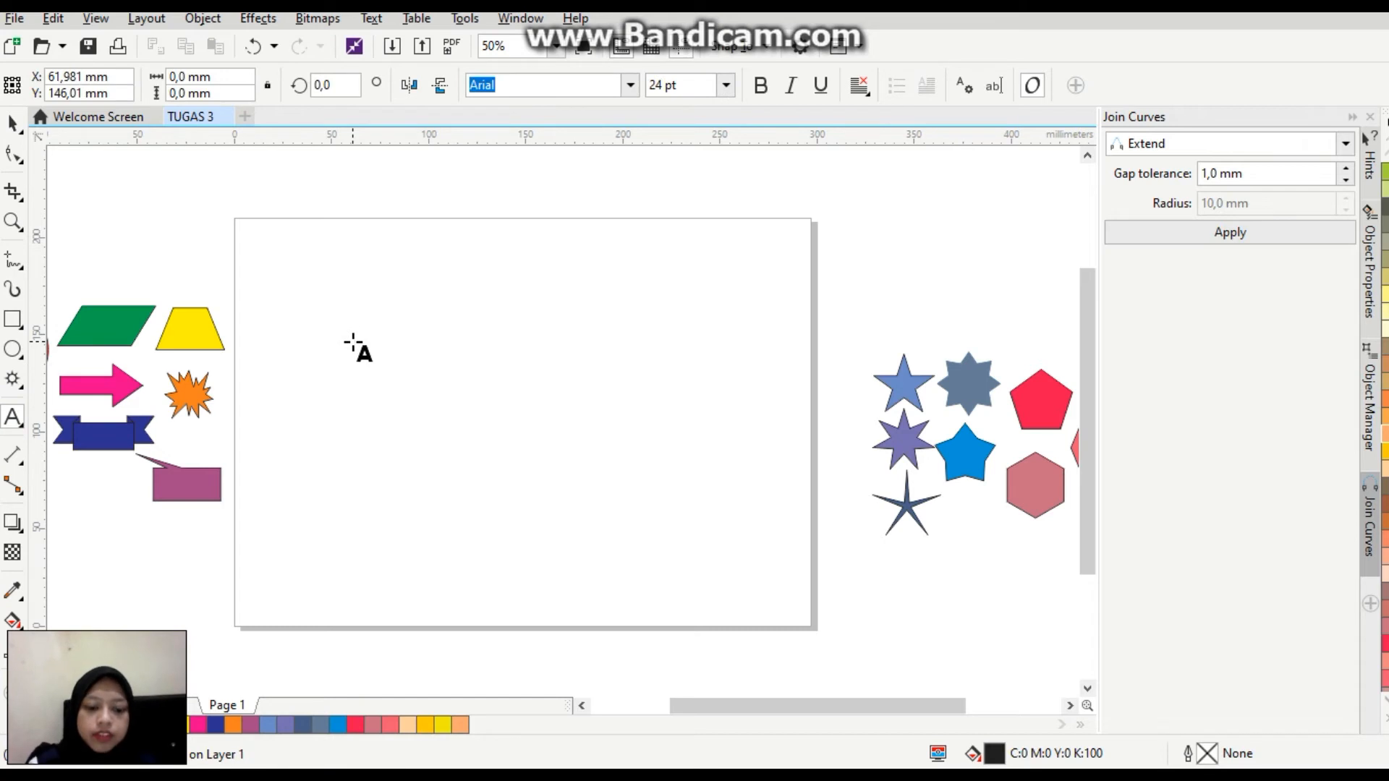
{"action": "type", "text": "MATA KULIAH"}
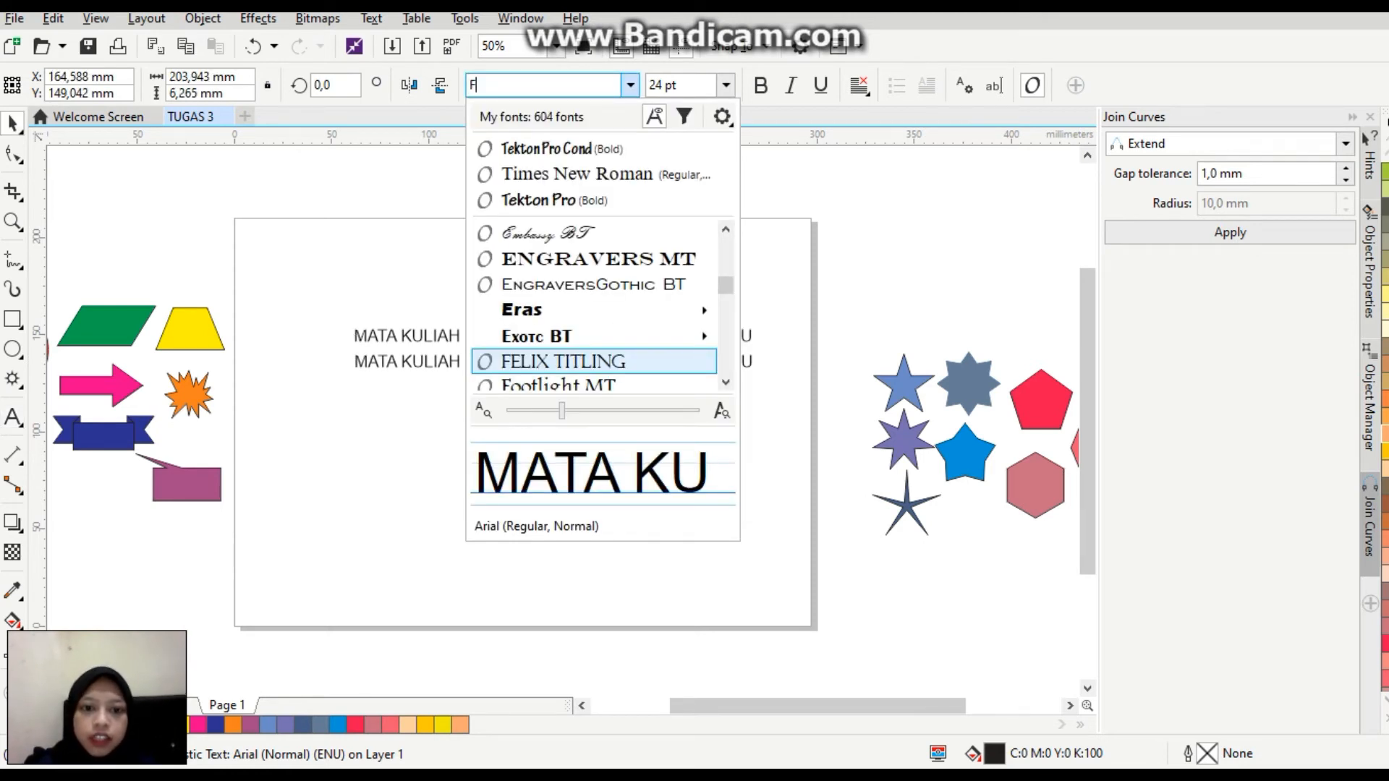
Set the upper text line in Times New Roman and the lower one in Tekton Pro Cond.
{"action": "left_click", "coordinate": [535, 175]}
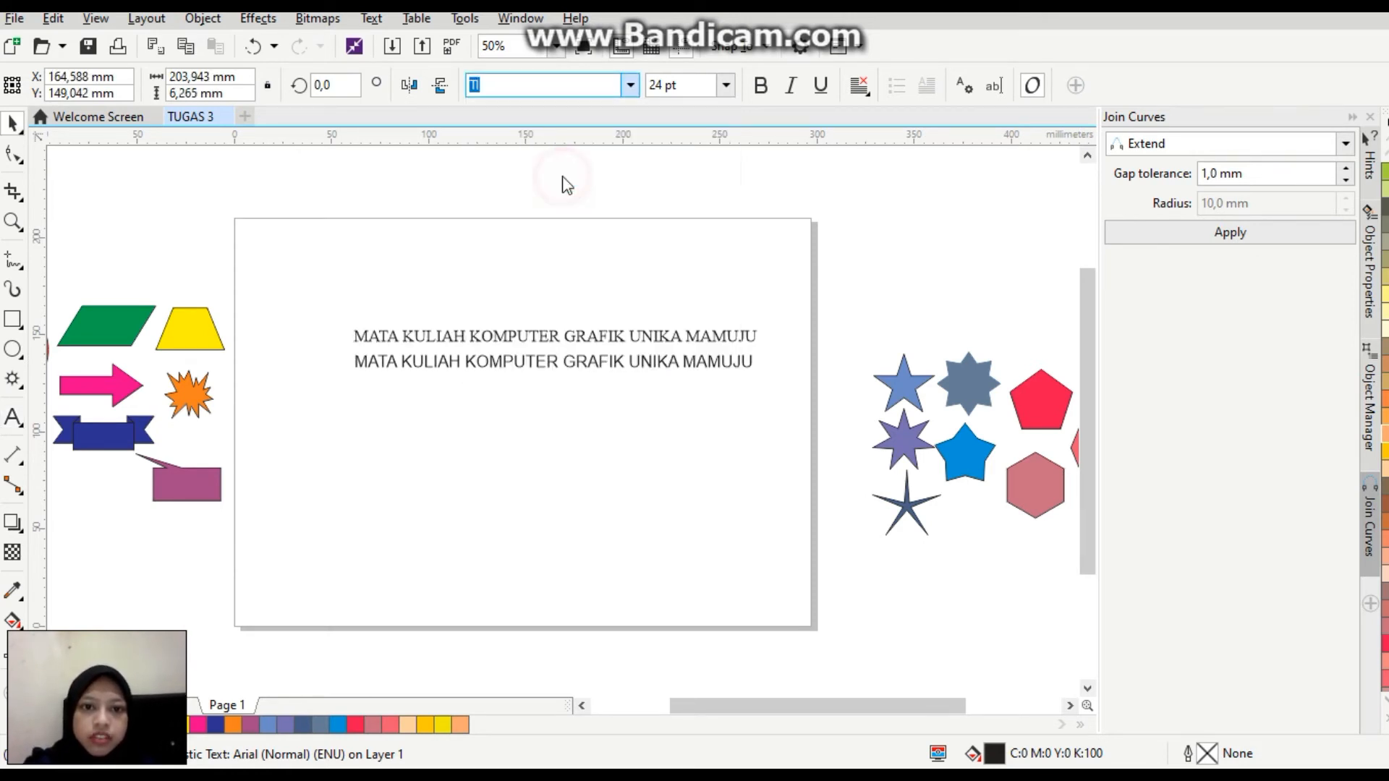
{"action": "left_click", "coordinate": [518, 364]}
{"action": "left_click", "coordinate": [629, 90]}
{"action": "left_click", "coordinate": [568, 174]}
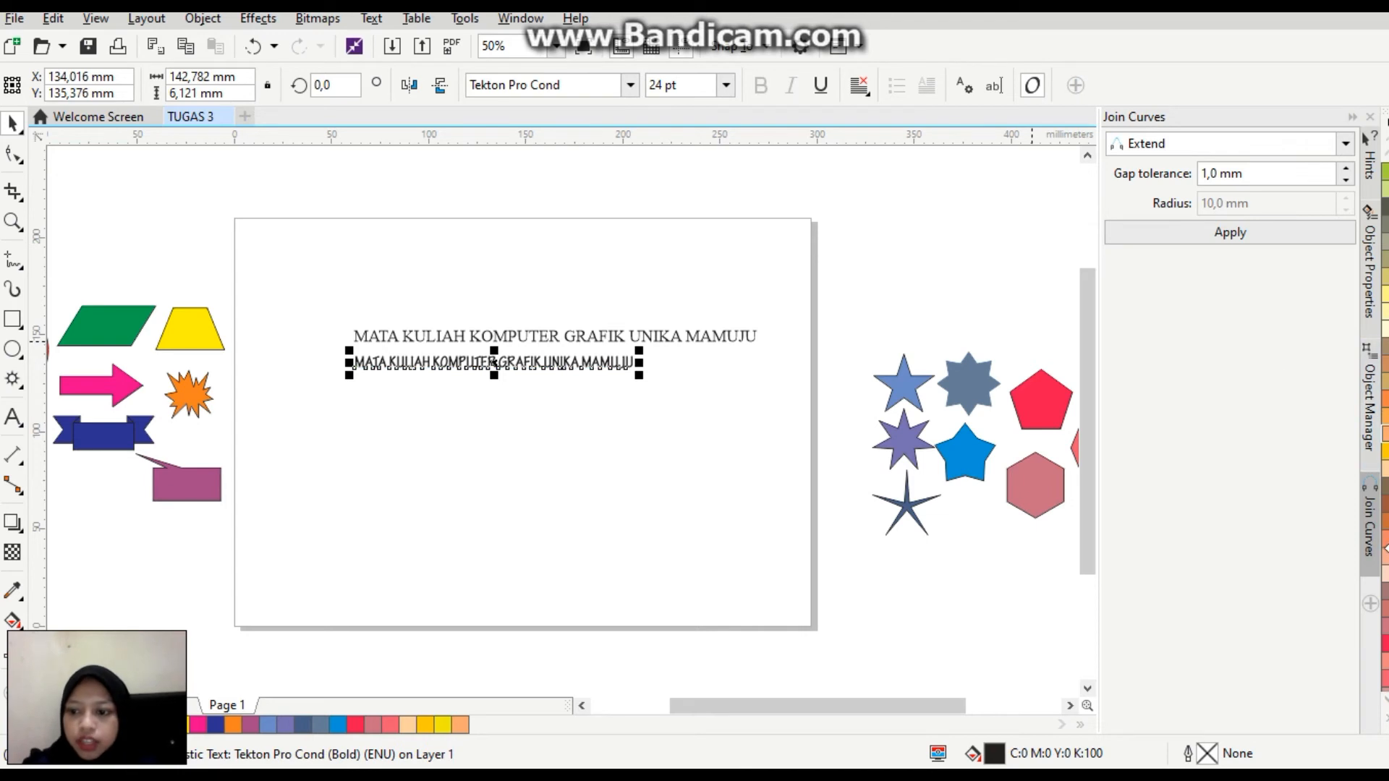
Fill the lower text line with red and scale it up proportionally to about 206 mm wide, matching the upper line's width.
{"action": "left_click", "coordinate": [1386, 718]}
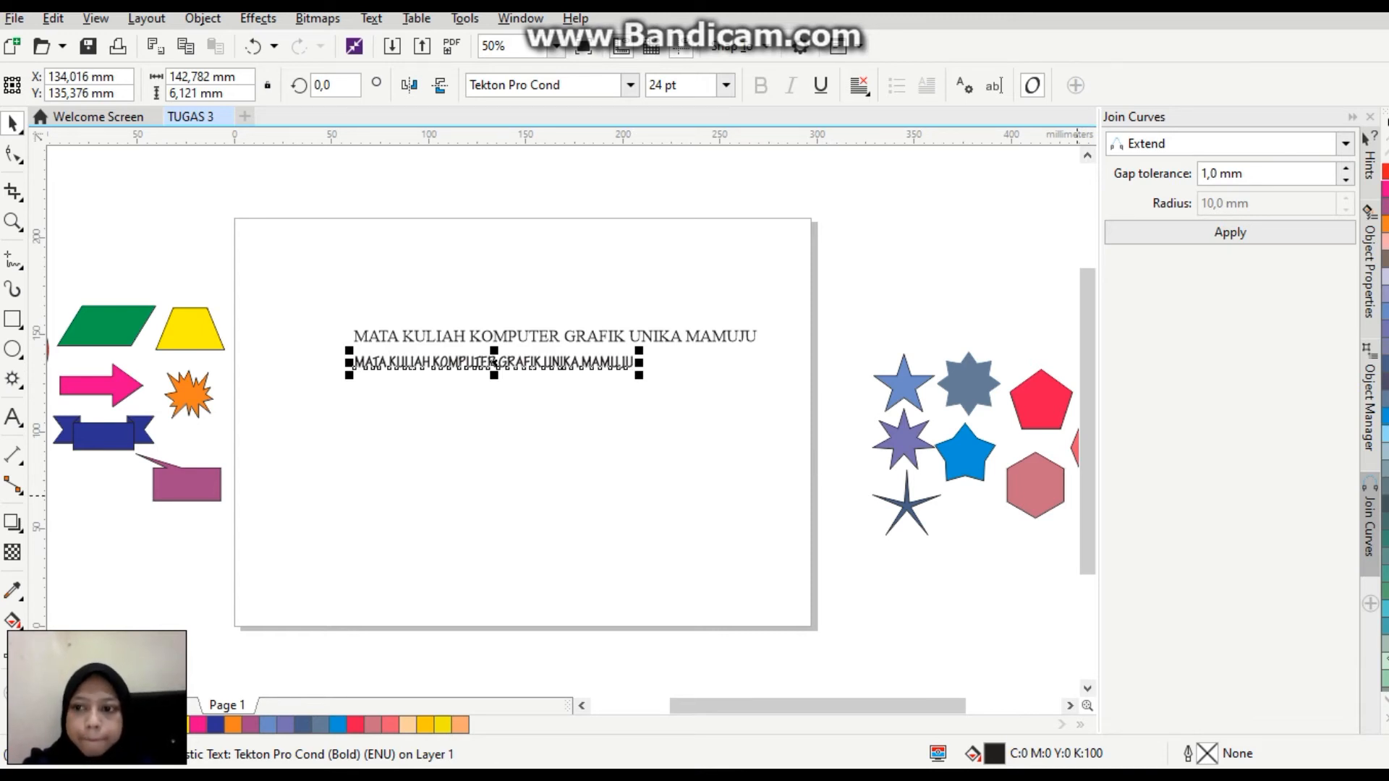
{"action": "left_click", "coordinate": [1382, 720]}
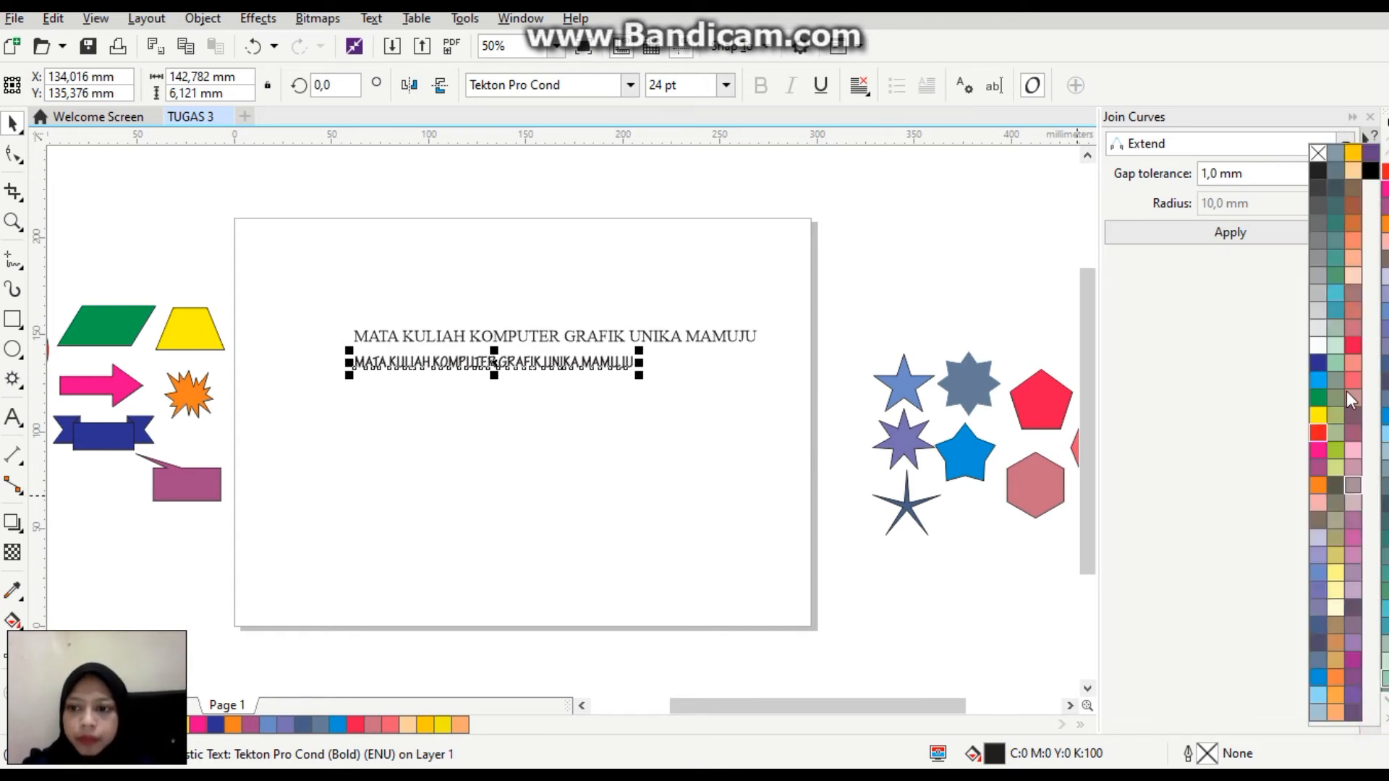
{"action": "left_click", "coordinate": [1320, 434]}
{"action": "left_click_drag", "start_coordinate": [639, 374], "coordinate": [764, 388]}
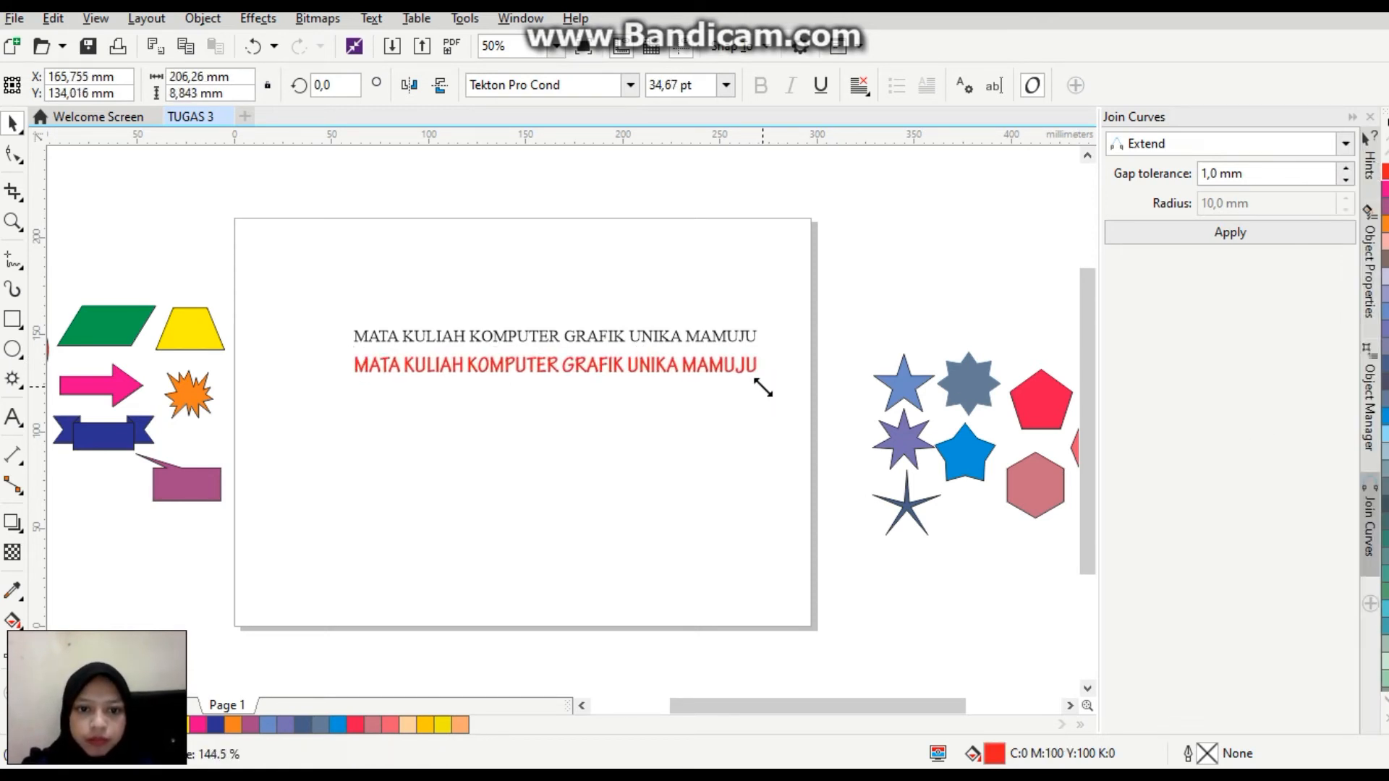
Move both straight text lines together up to the page's top edge, roughly centred across the page.
{"action": "left_click_drag", "start_coordinate": [319, 307], "coordinate": [789, 414]}
{"action": "left_click_drag", "start_coordinate": [561, 351], "coordinate": [527, 255]}
{"action": "left_click", "coordinate": [510, 444]}
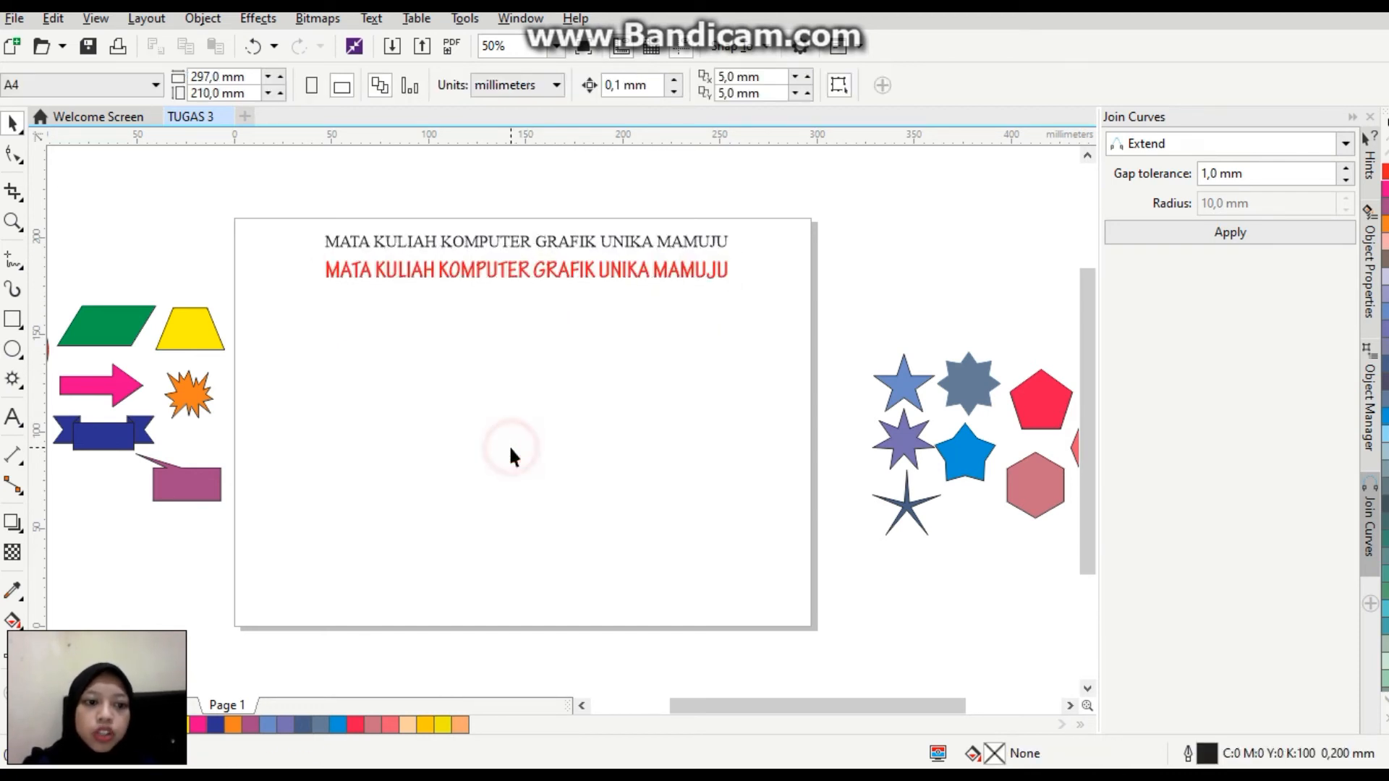
Draw a wave about 177 mm wide and 71 mm high below the text from two joined 3-Point Curve arcs, a crest followed by a trough.
{"action": "left_click", "coordinate": [22, 271]}
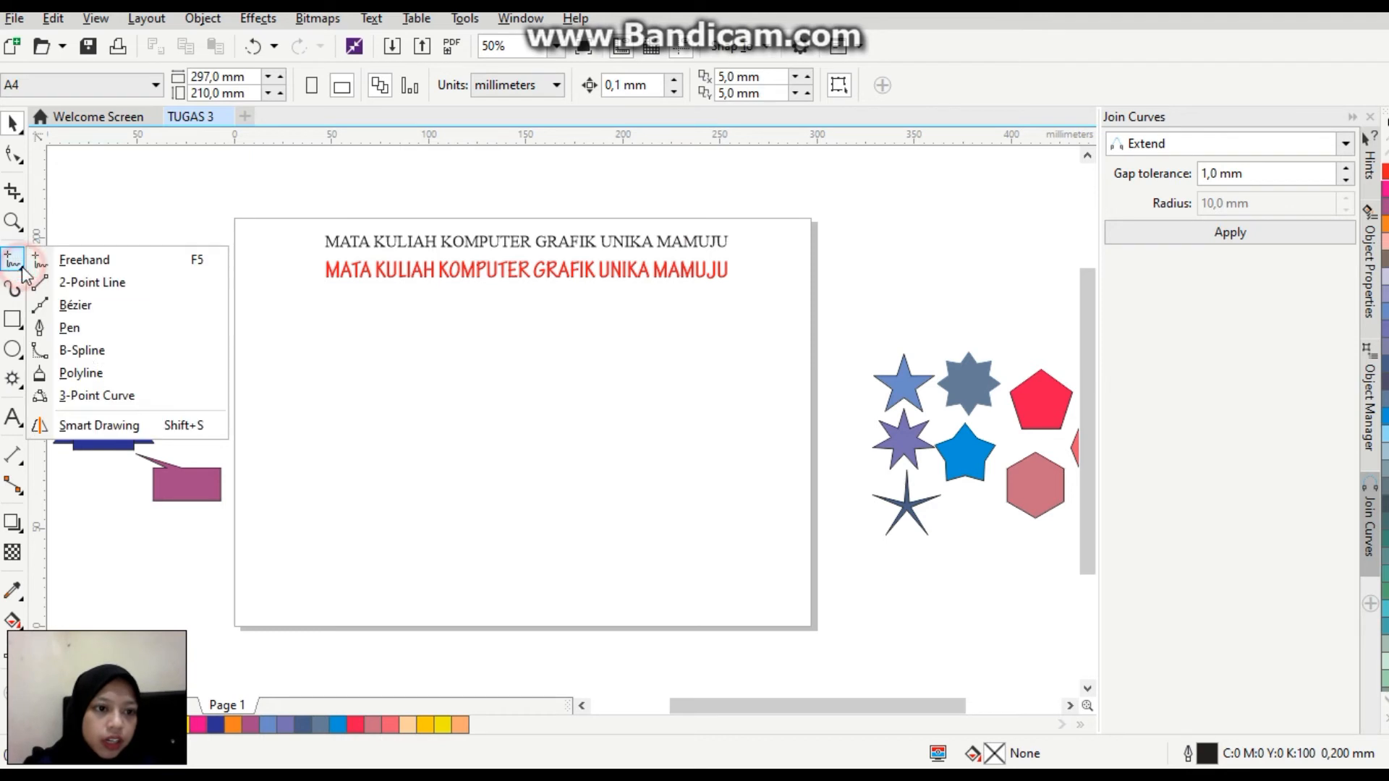
{"action": "left_click", "coordinate": [102, 394]}
{"action": "left_click", "coordinate": [285, 356]}
{"action": "left_click_drag", "start_coordinate": [250, 352], "coordinate": [441, 351]}
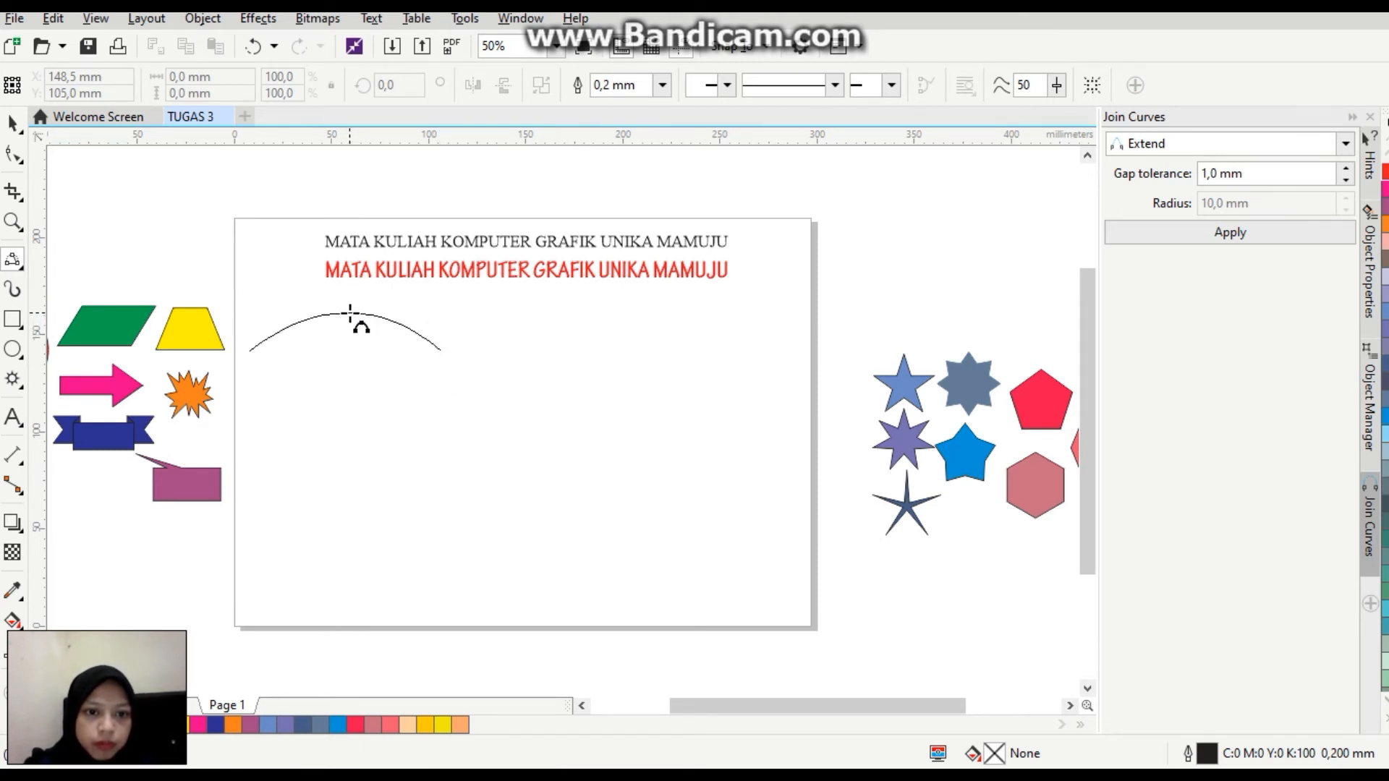
{"action": "left_click", "coordinate": [355, 317]}
{"action": "left_click_drag", "start_coordinate": [441, 350], "coordinate": [593, 445]}
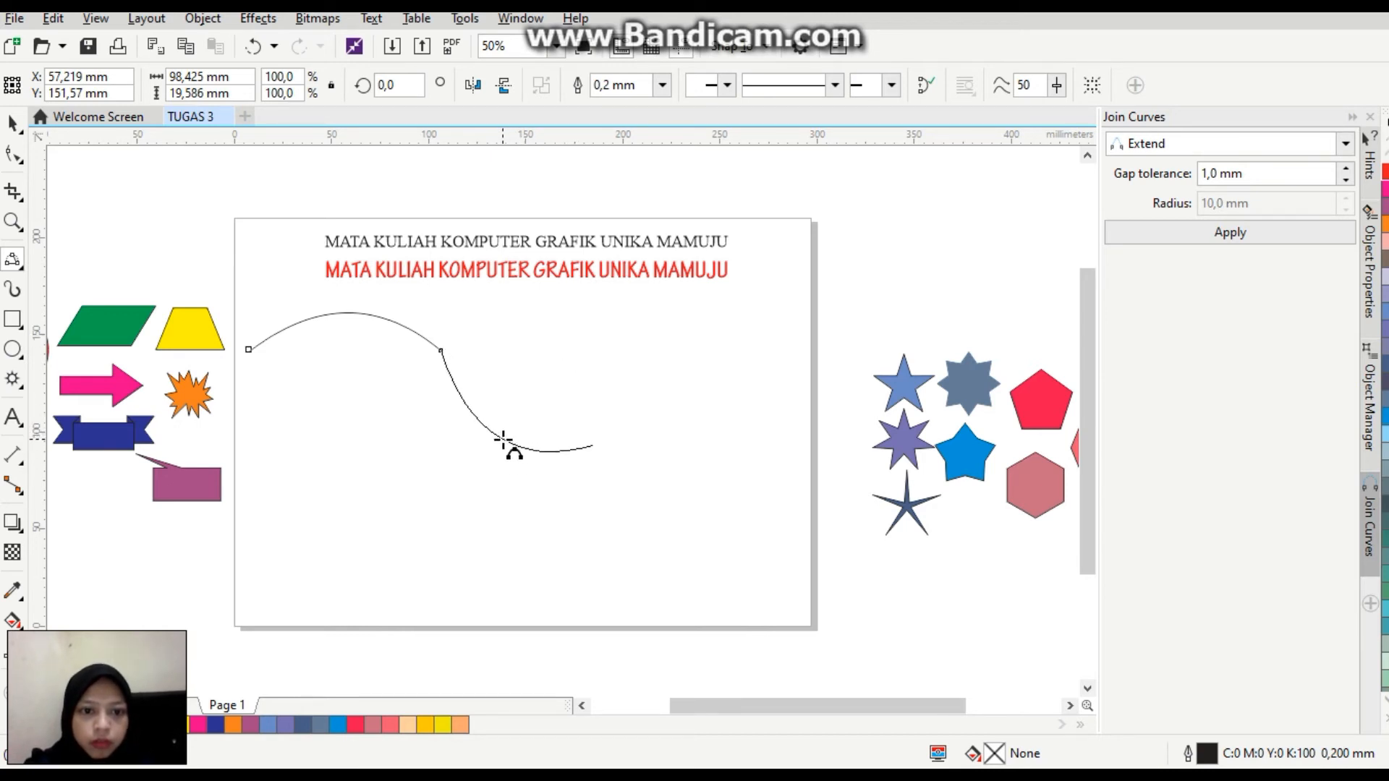
{"action": "left_click", "coordinate": [504, 440]}
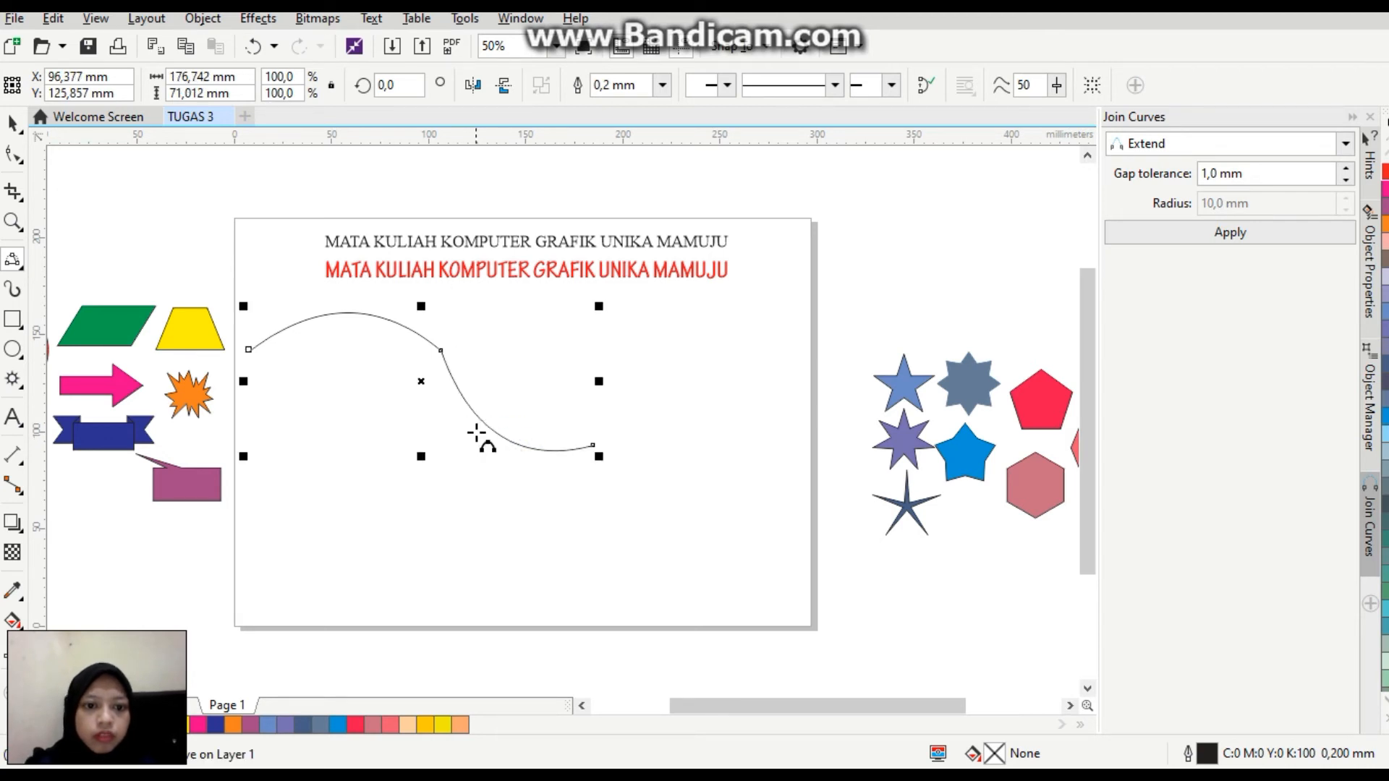
Widen the wave curve to about 192 mm and place it in the middle of the page, leaving room beneath the text lines.
{"action": "left_click", "coordinate": [421, 378]}
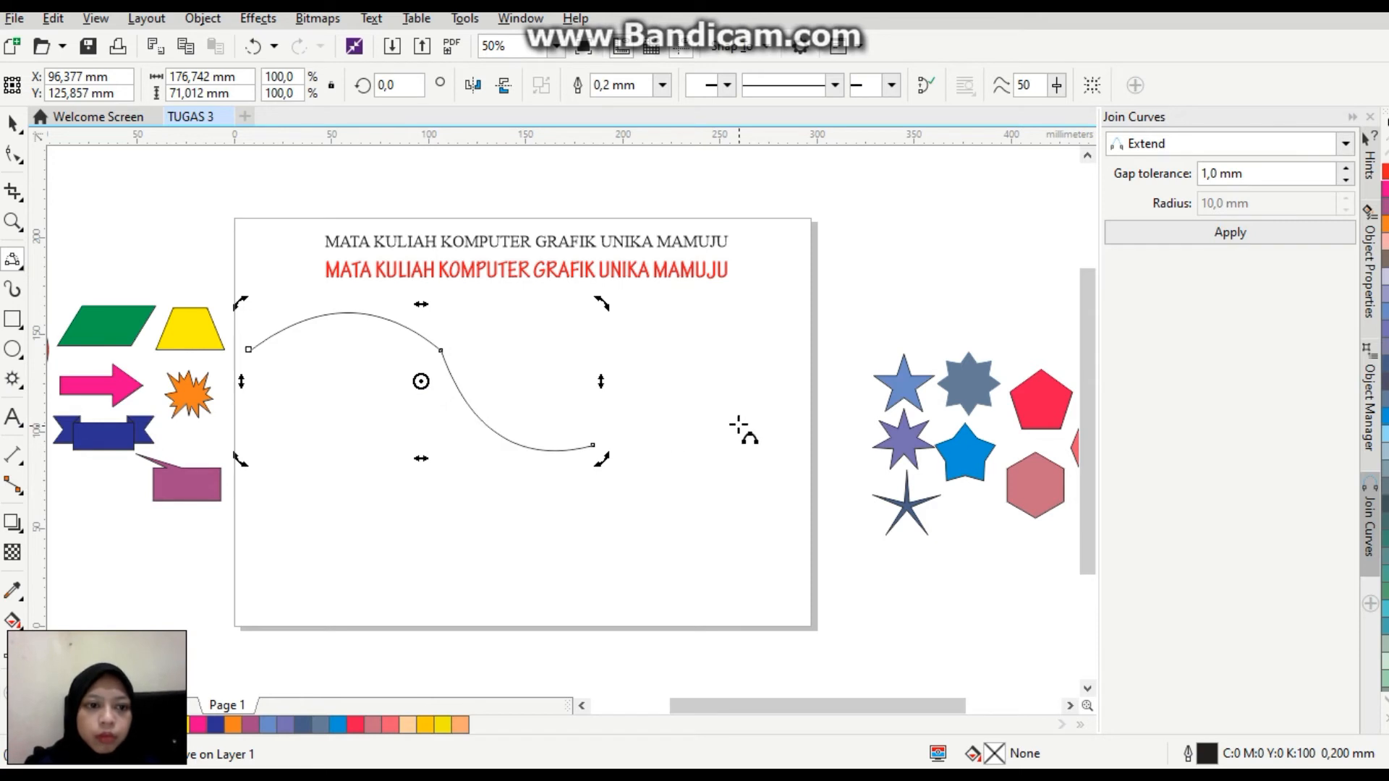
{"action": "left_click", "coordinate": [420, 382]}
{"action": "left_click_drag", "start_coordinate": [426, 384], "coordinate": [514, 386]}
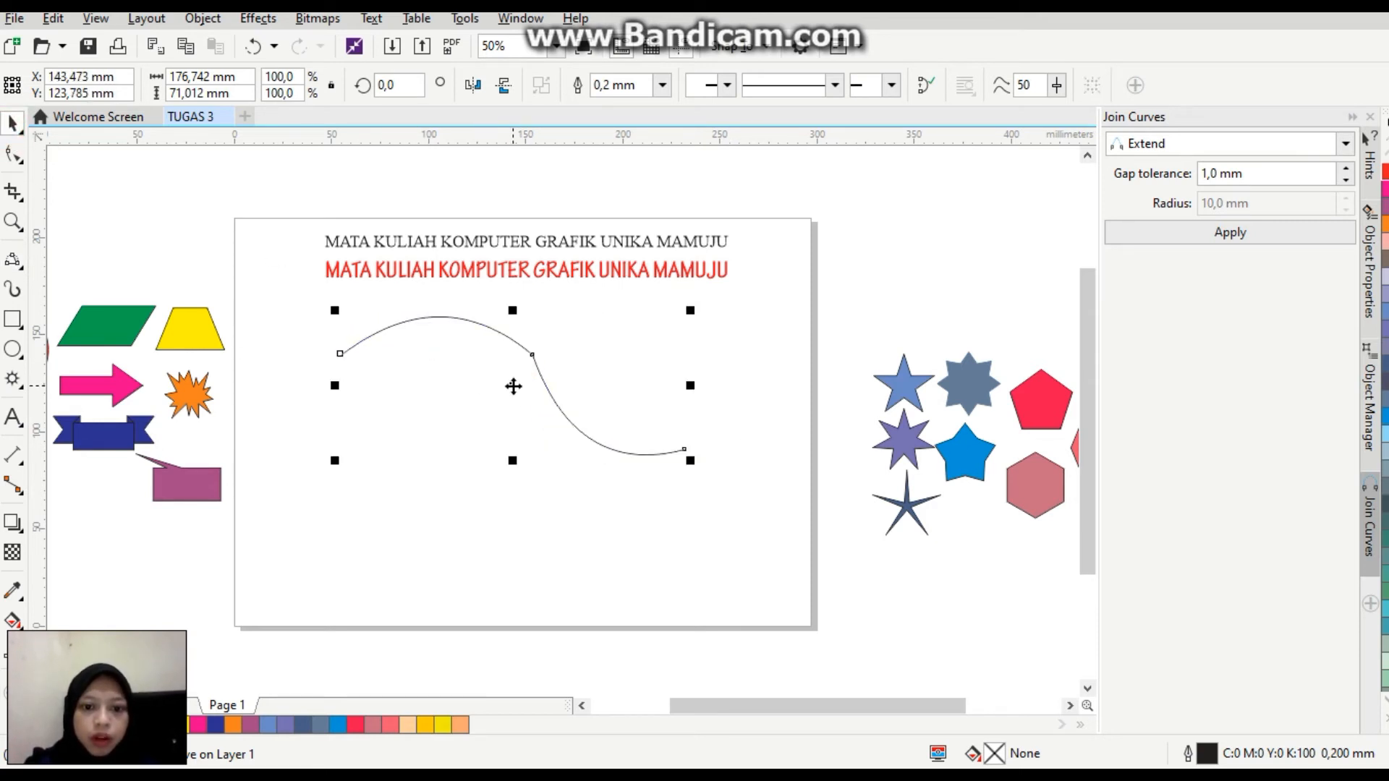
{"action": "left_click_drag", "start_coordinate": [691, 386], "coordinate": [719, 385]}
{"action": "left_click_drag", "start_coordinate": [528, 387], "coordinate": [495, 415]}
Place a copy of both text lines between the original lines and the wave curve.
{"action": "left_click_drag", "start_coordinate": [301, 215], "coordinate": [801, 294]}
{"action": "left_click_drag", "start_coordinate": [522, 253], "coordinate": [515, 316]}
{"action": "left_click", "coordinate": [311, 316]}
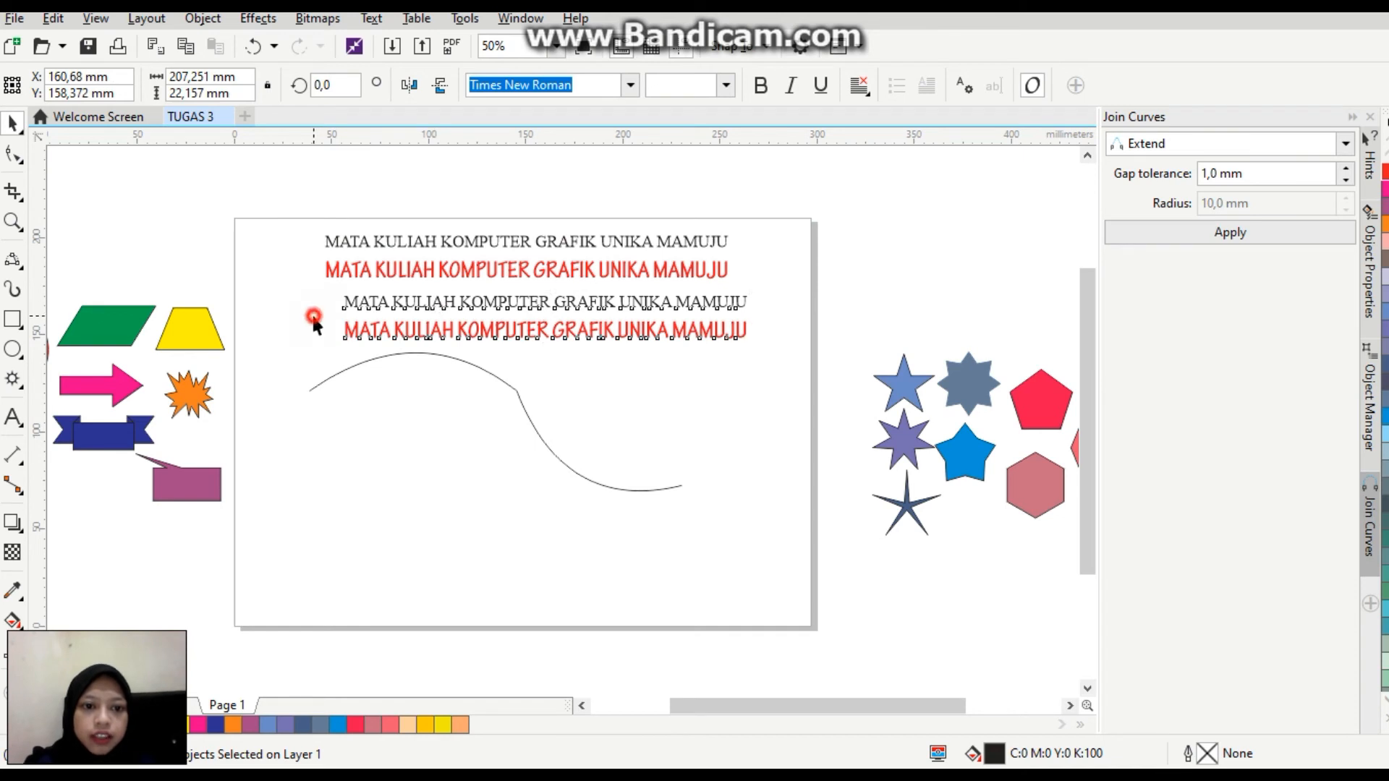
Fit the copied black Times New Roman line to the wave curve, starting at the curve's first end.
{"action": "left_click", "coordinate": [449, 300]}
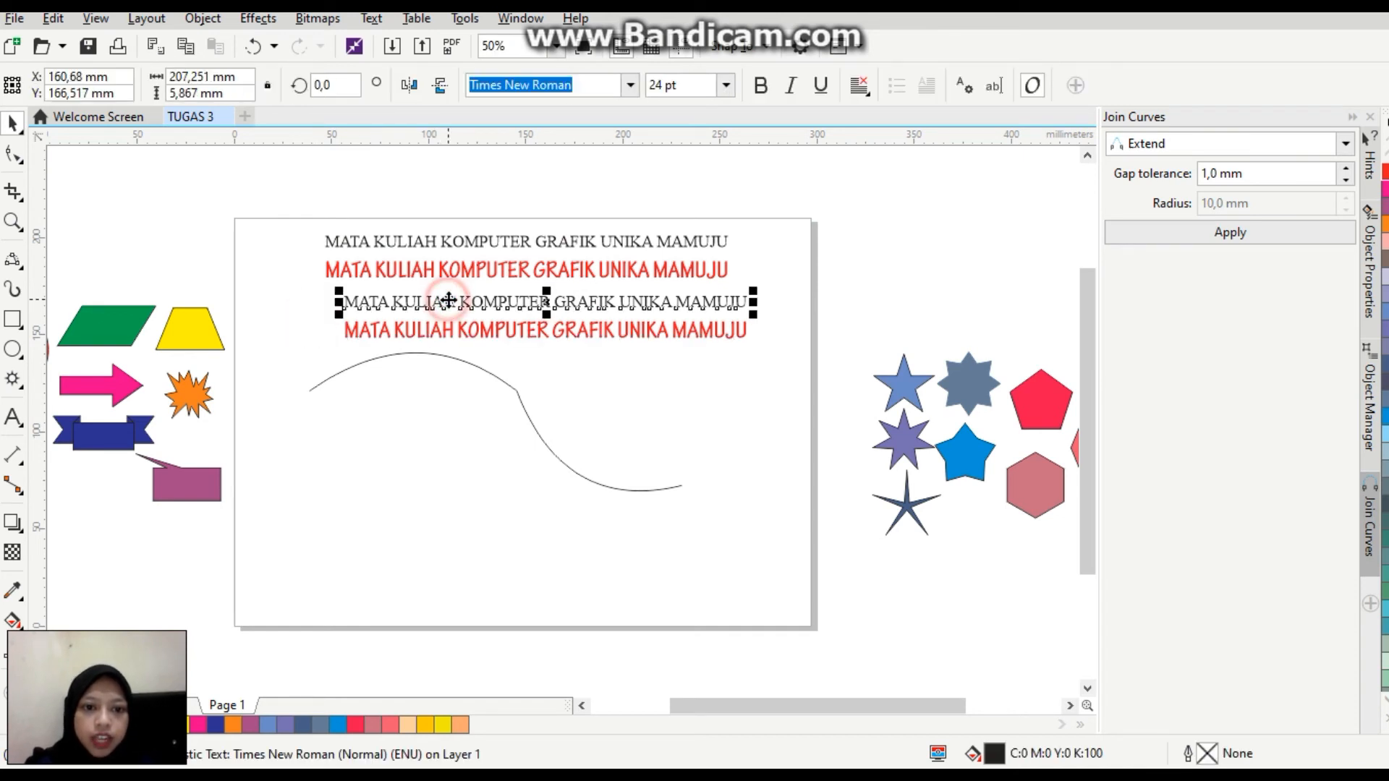
{"action": "left_click", "coordinate": [372, 19]}
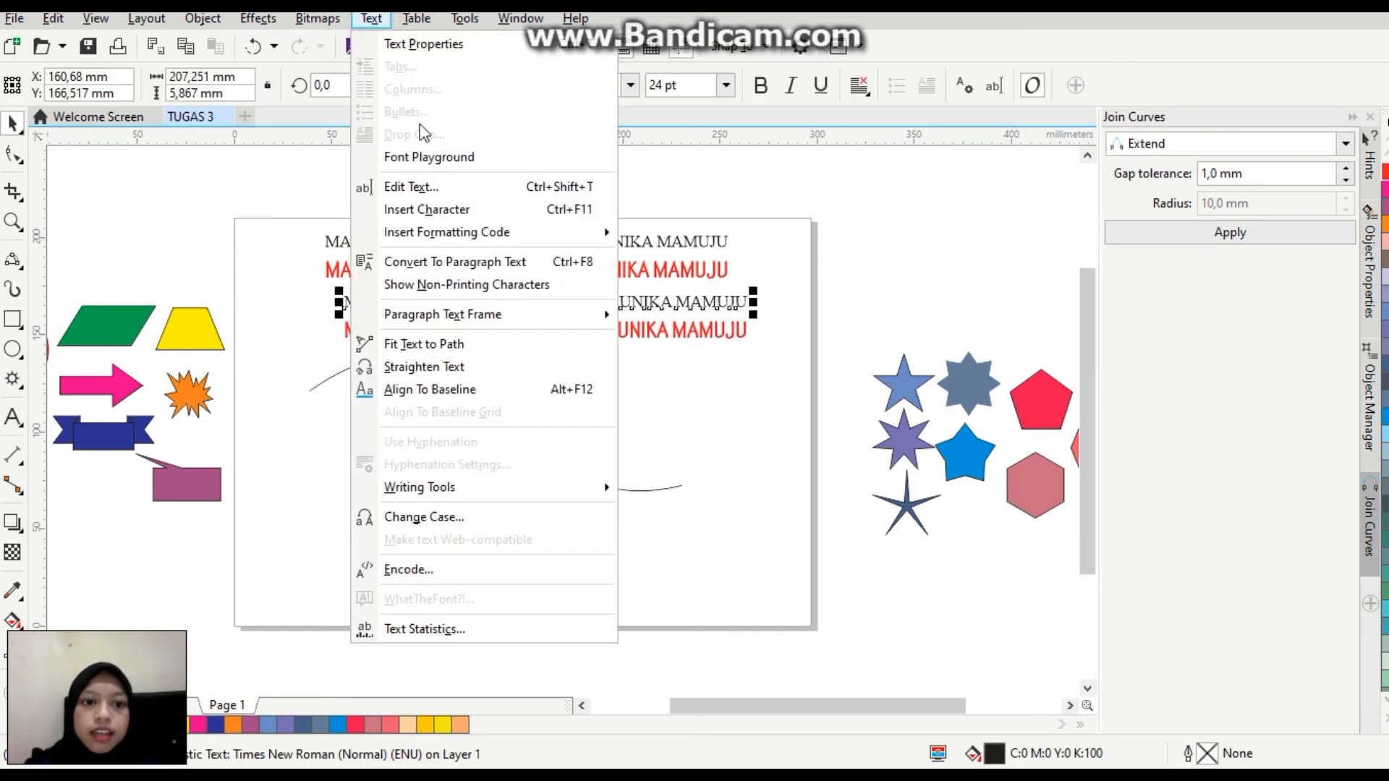
{"action": "left_click", "coordinate": [464, 346]}
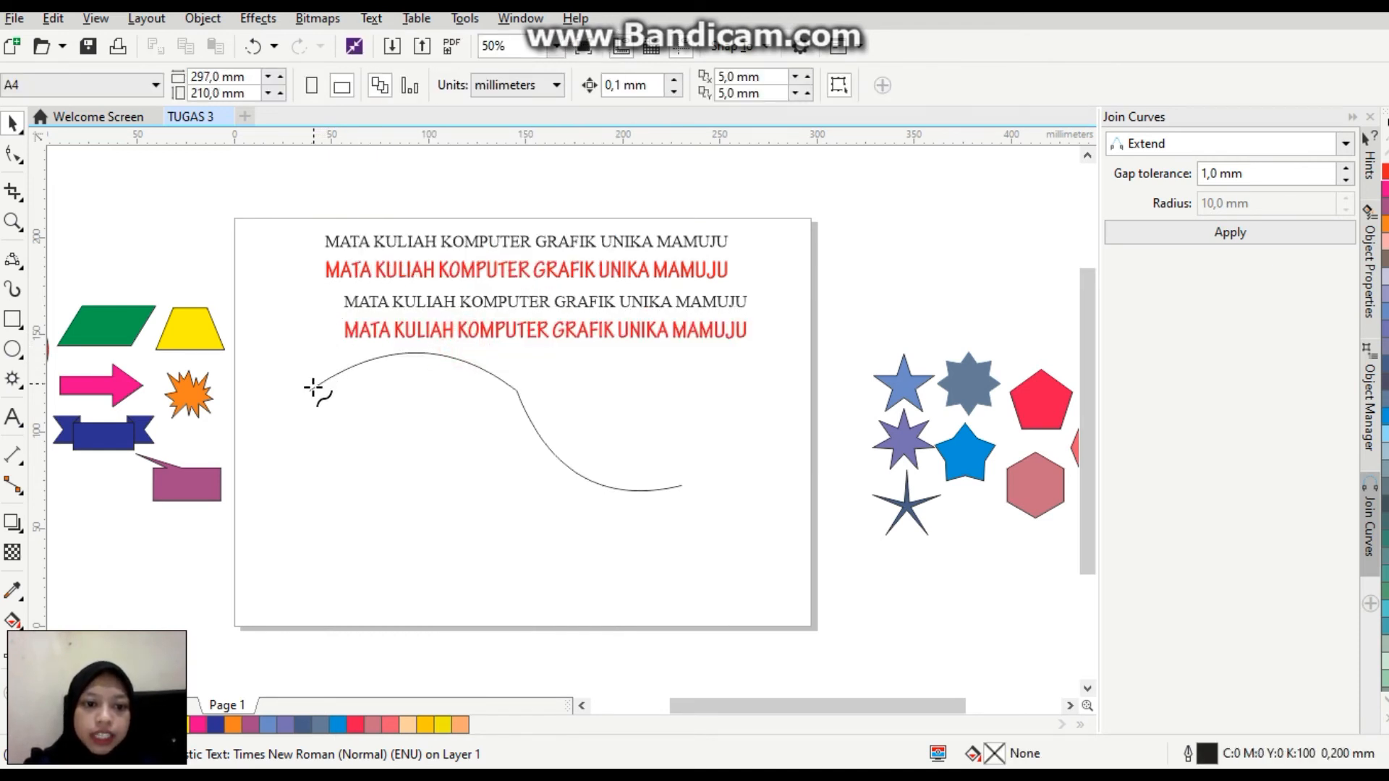
{"action": "left_click", "coordinate": [312, 388]}
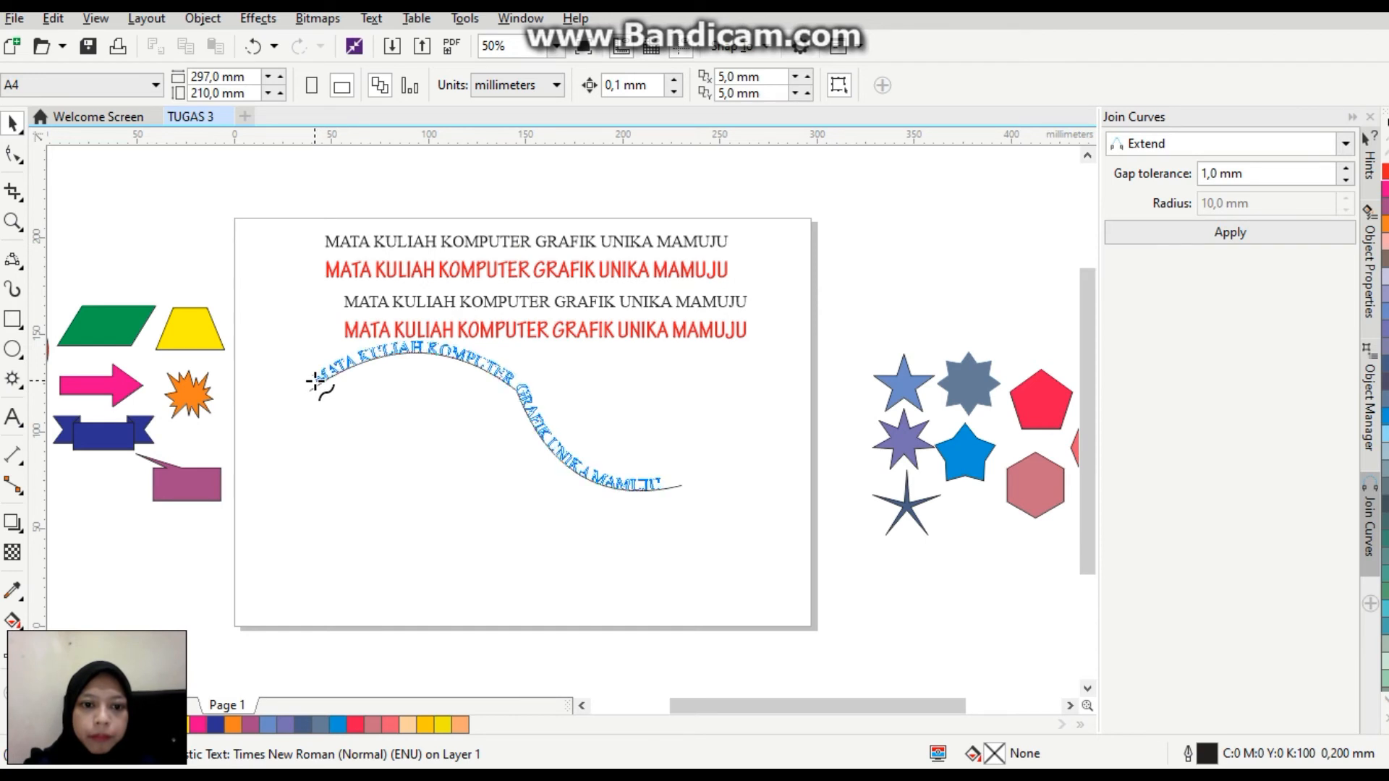
{"action": "left_click", "coordinate": [314, 381]}
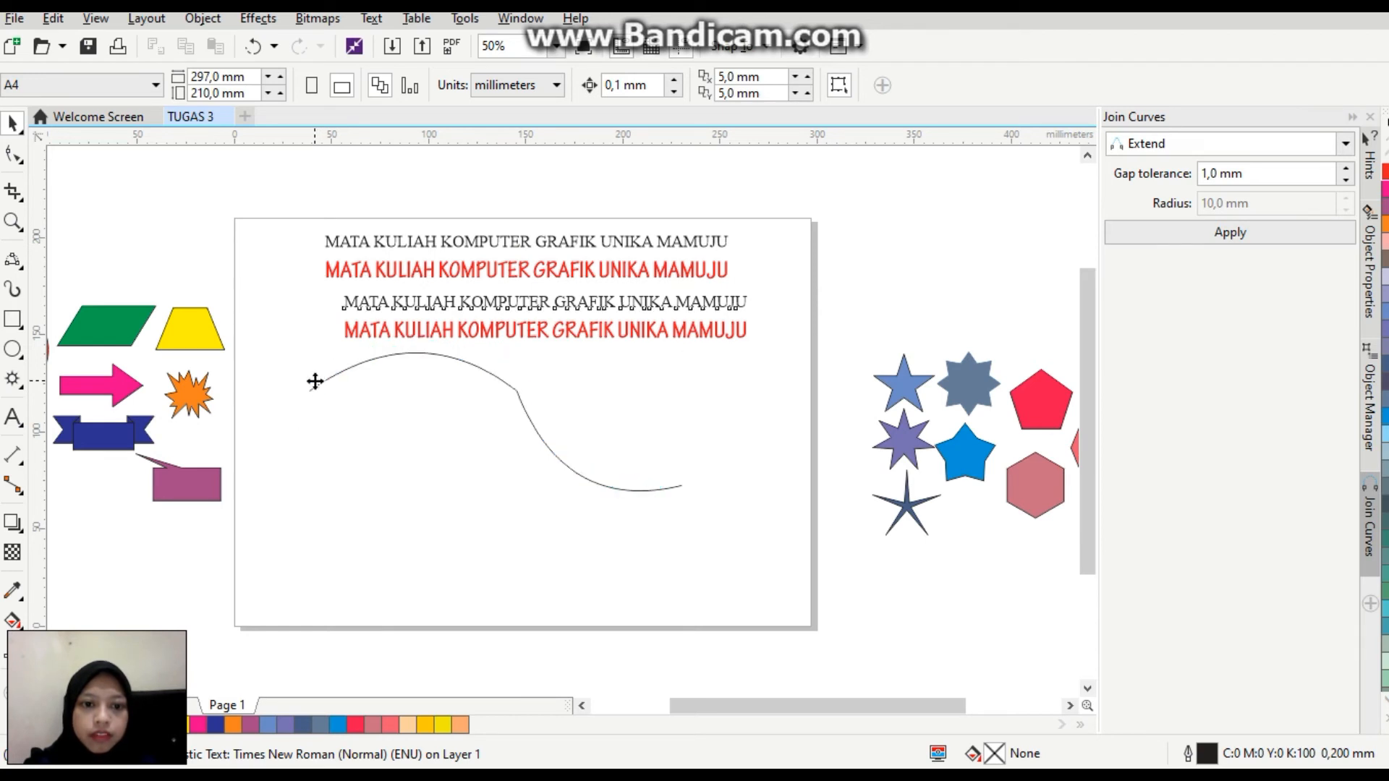
Fit the copied red Tekton Pro Cond line to the same wave curve, offset -18 mm so it runs below the black text.
{"action": "left_click", "coordinate": [592, 331]}
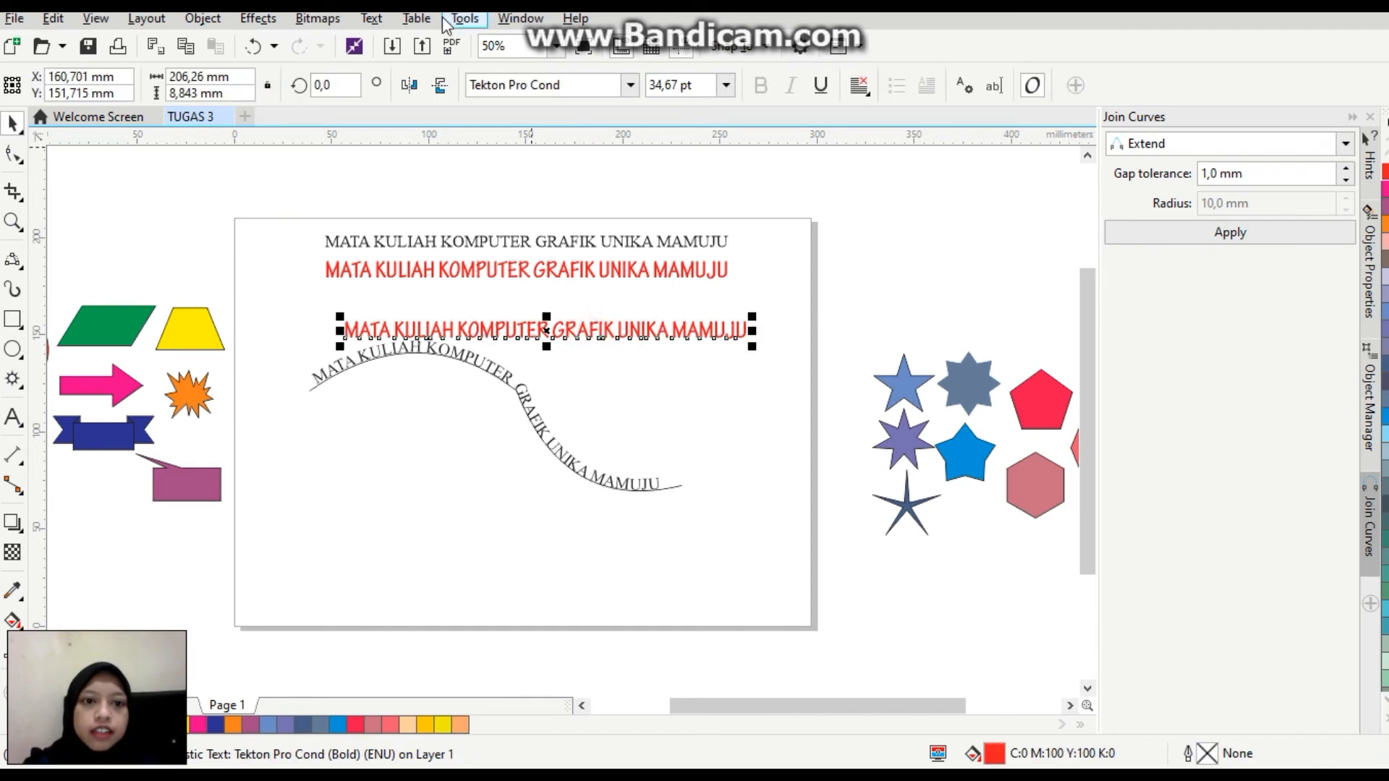
{"action": "left_click", "coordinate": [374, 19]}
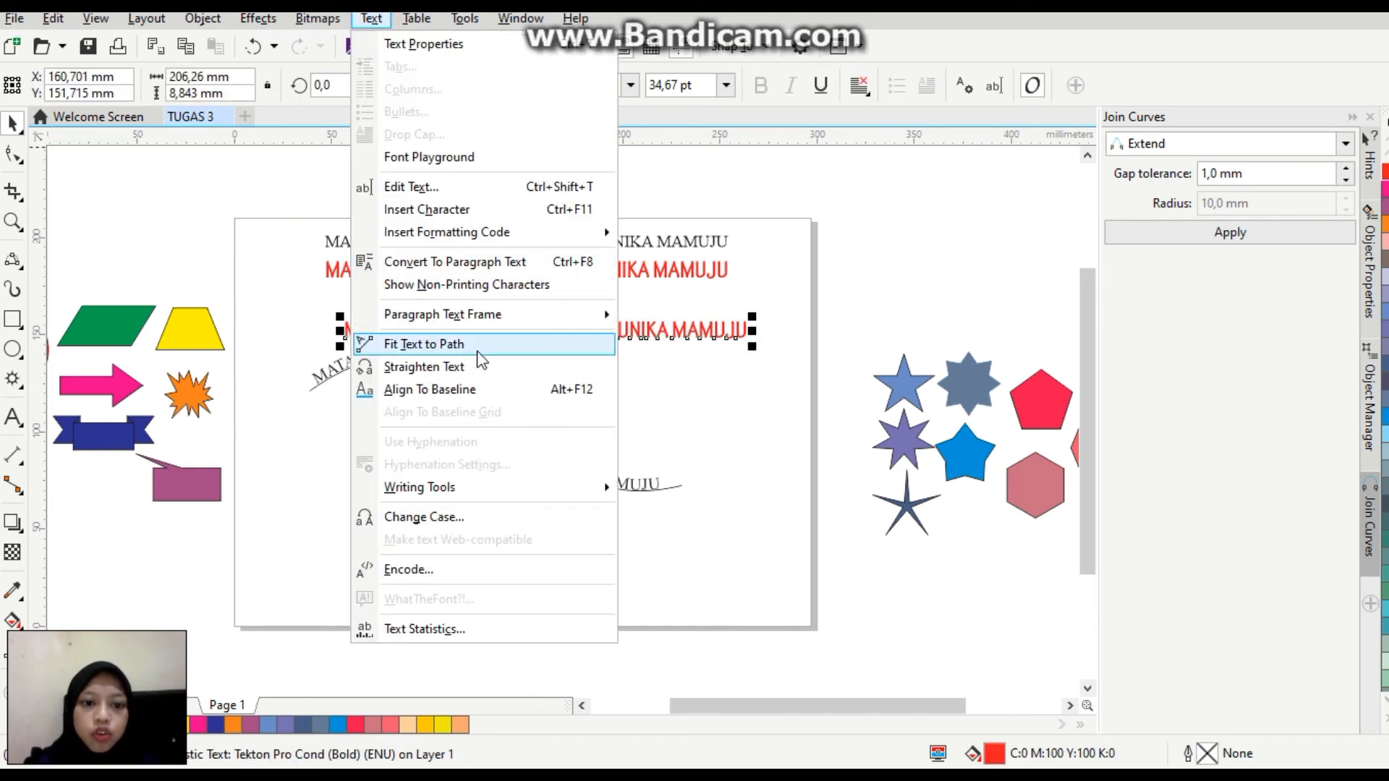
{"action": "left_click", "coordinate": [424, 345]}
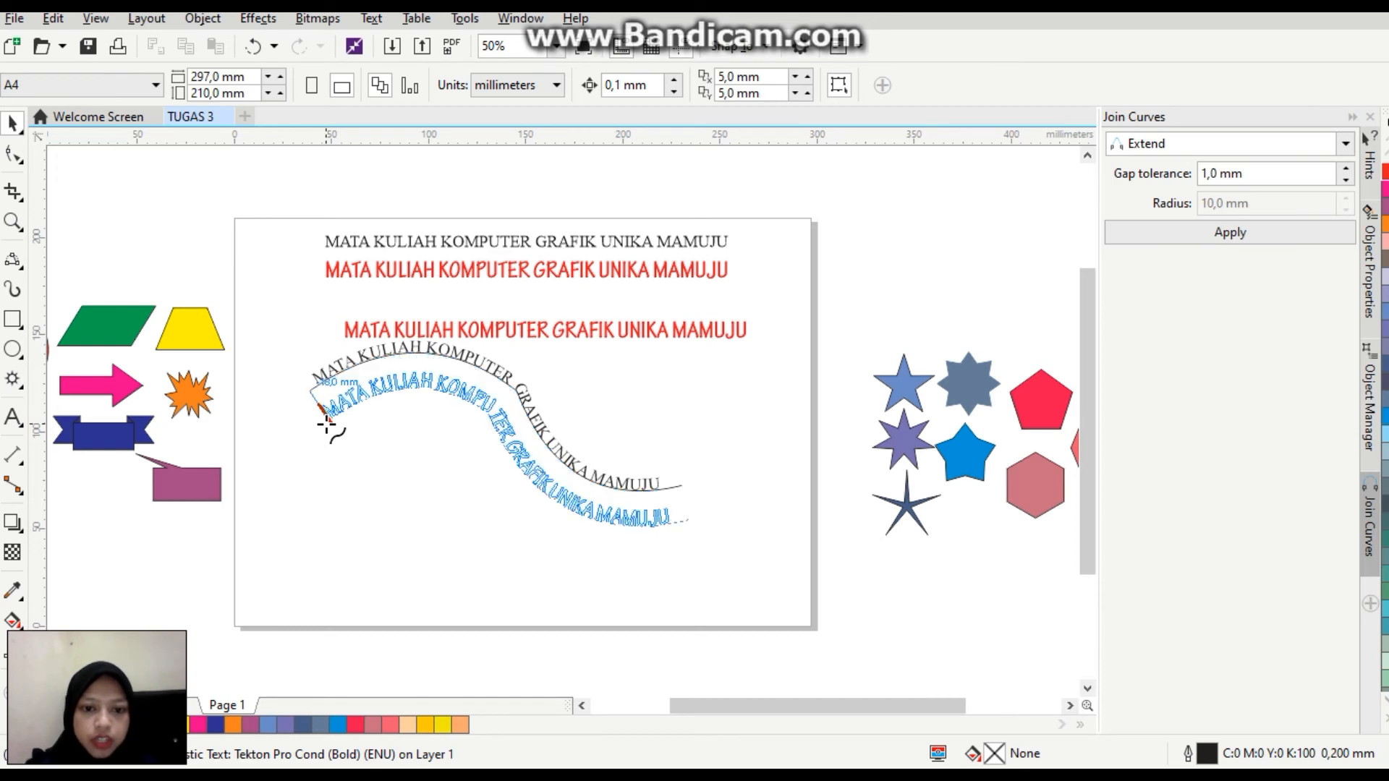
{"action": "left_click", "coordinate": [326, 424]}
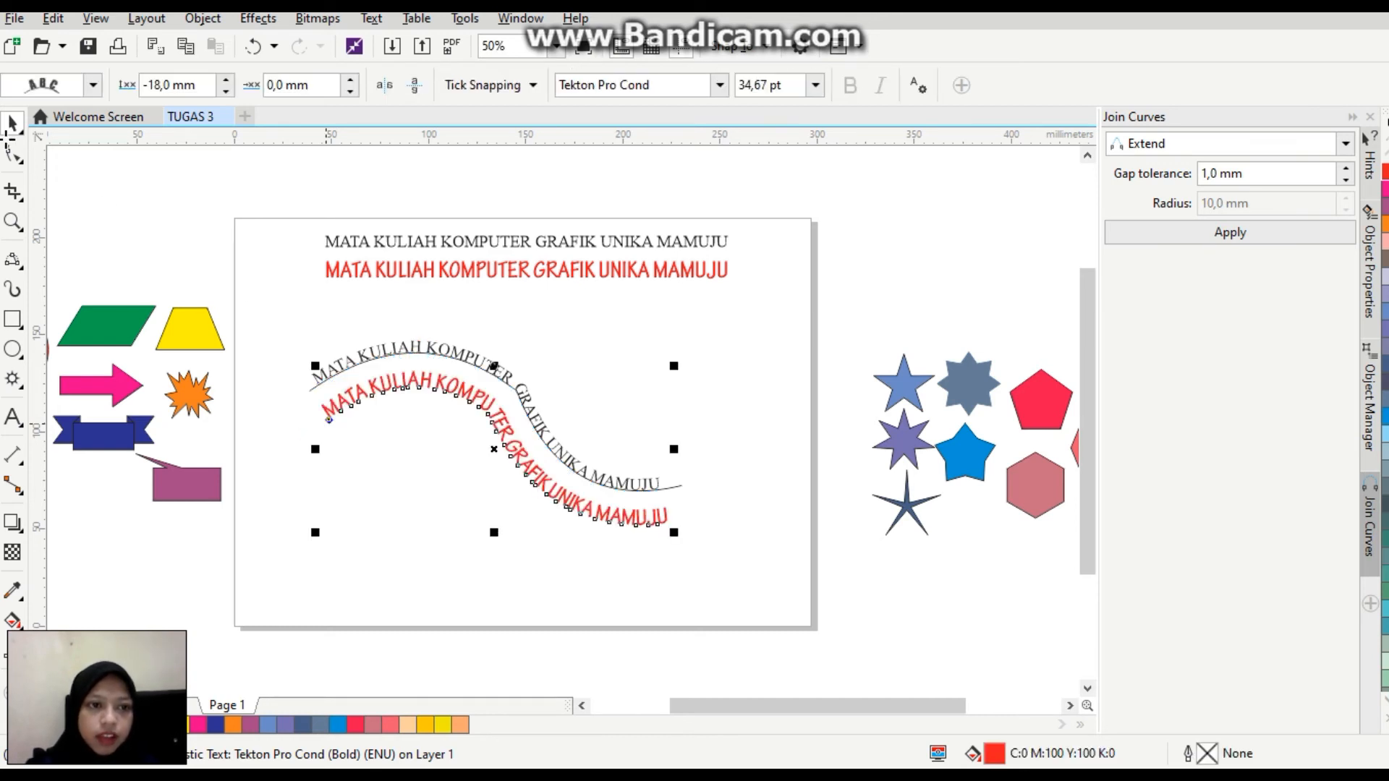
Move the wave curve with its two fitted texts up and to the right, centring it beneath the straight text lines.
{"action": "left_click", "coordinate": [494, 449]}
{"action": "left_click_drag", "start_coordinate": [681, 359], "coordinate": [595, 313]}
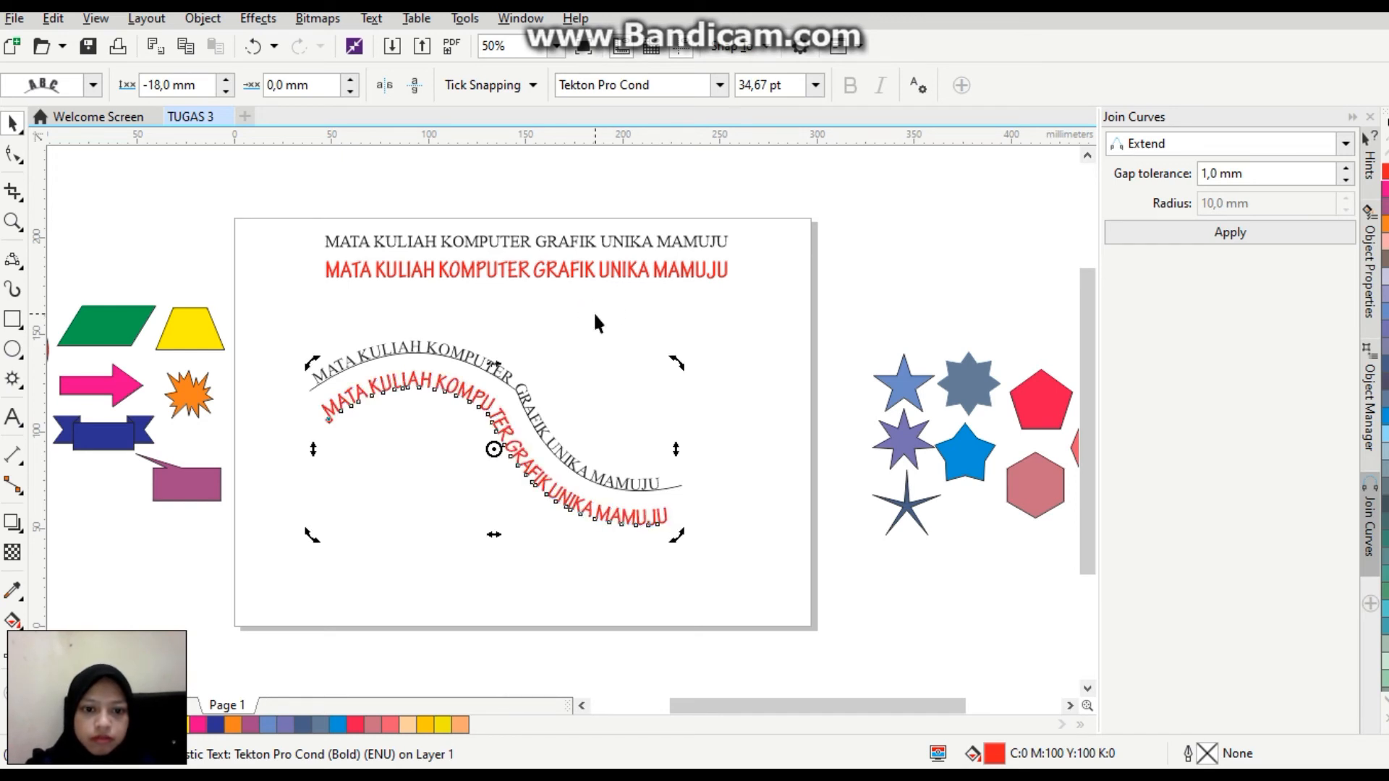
{"action": "left_click", "coordinate": [507, 453]}
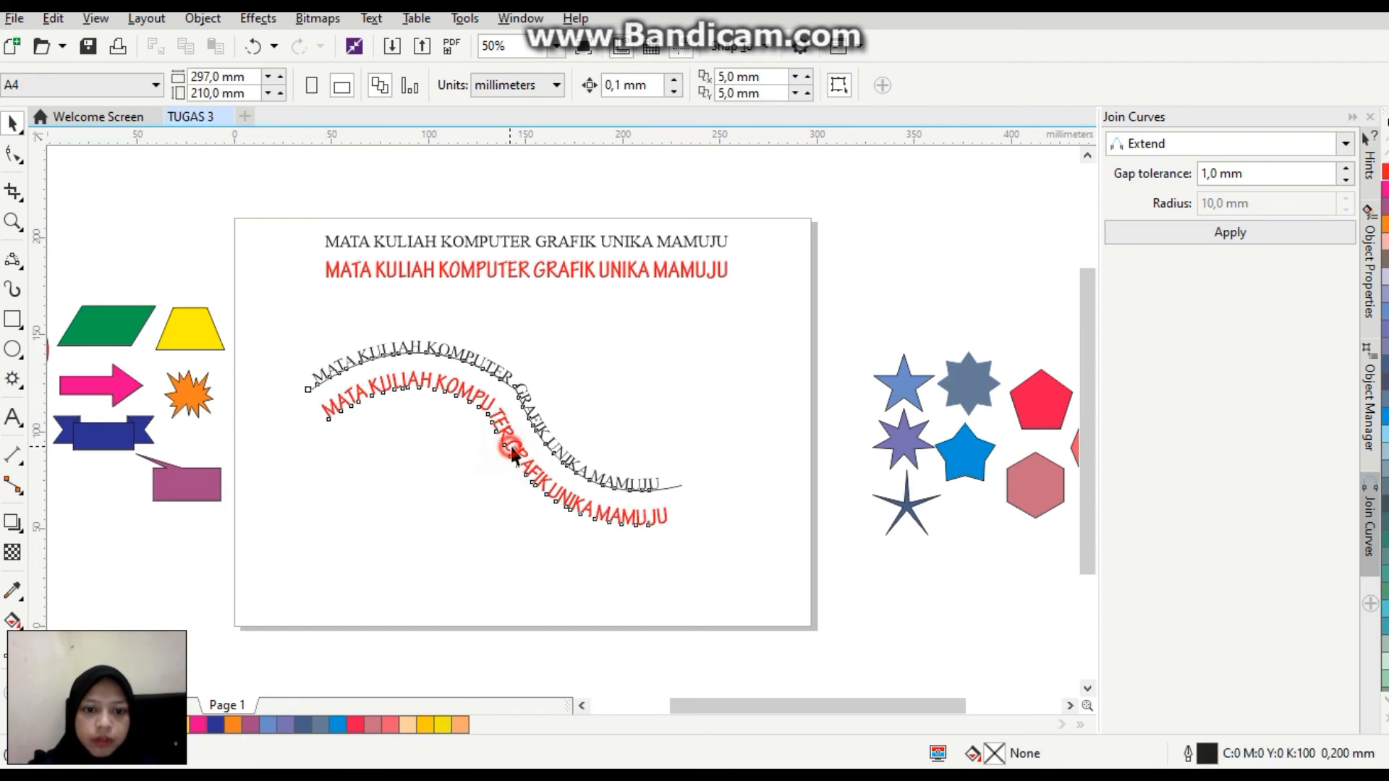
{"action": "left_click_drag", "start_coordinate": [486, 435], "coordinate": [533, 400]}
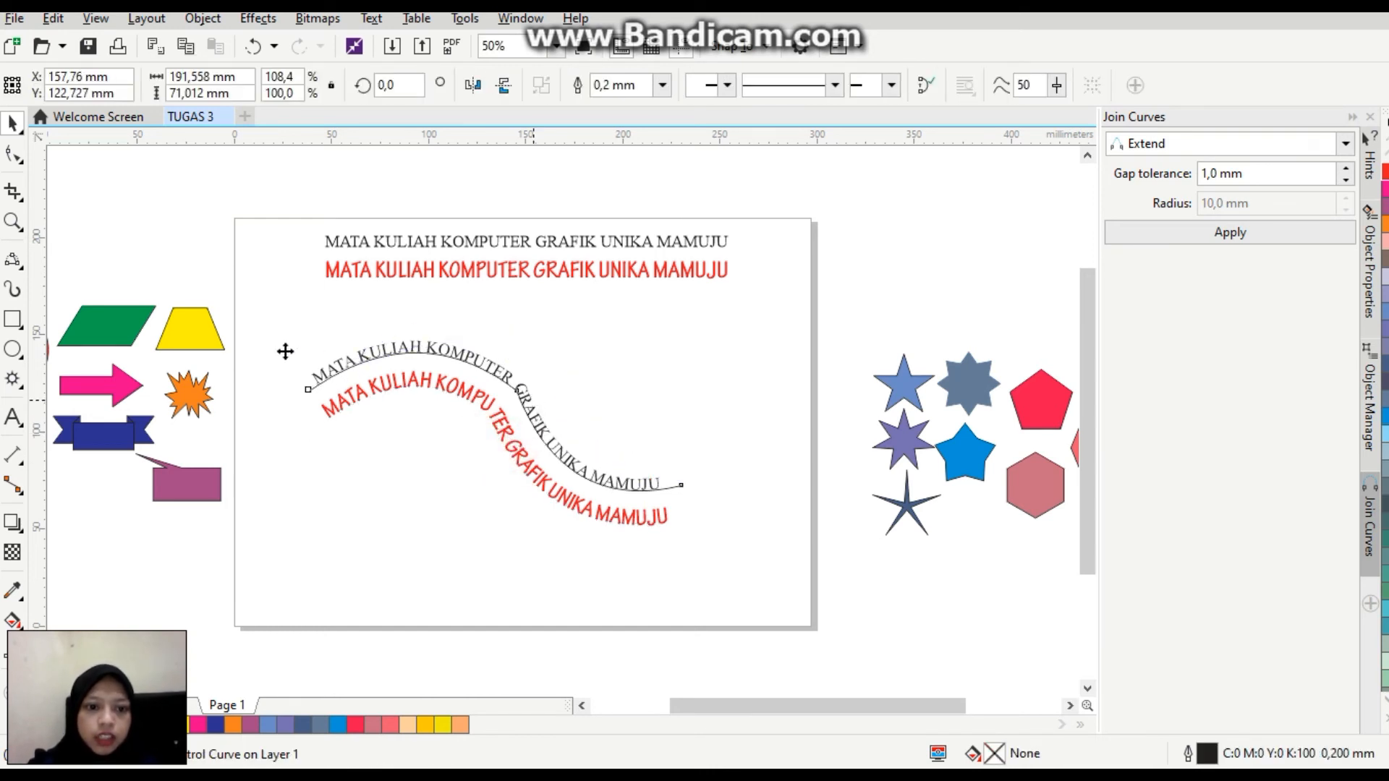
Start the Ellipse tool to draw a circle below the wavy text.
{"action": "left_click", "coordinate": [13, 350]}
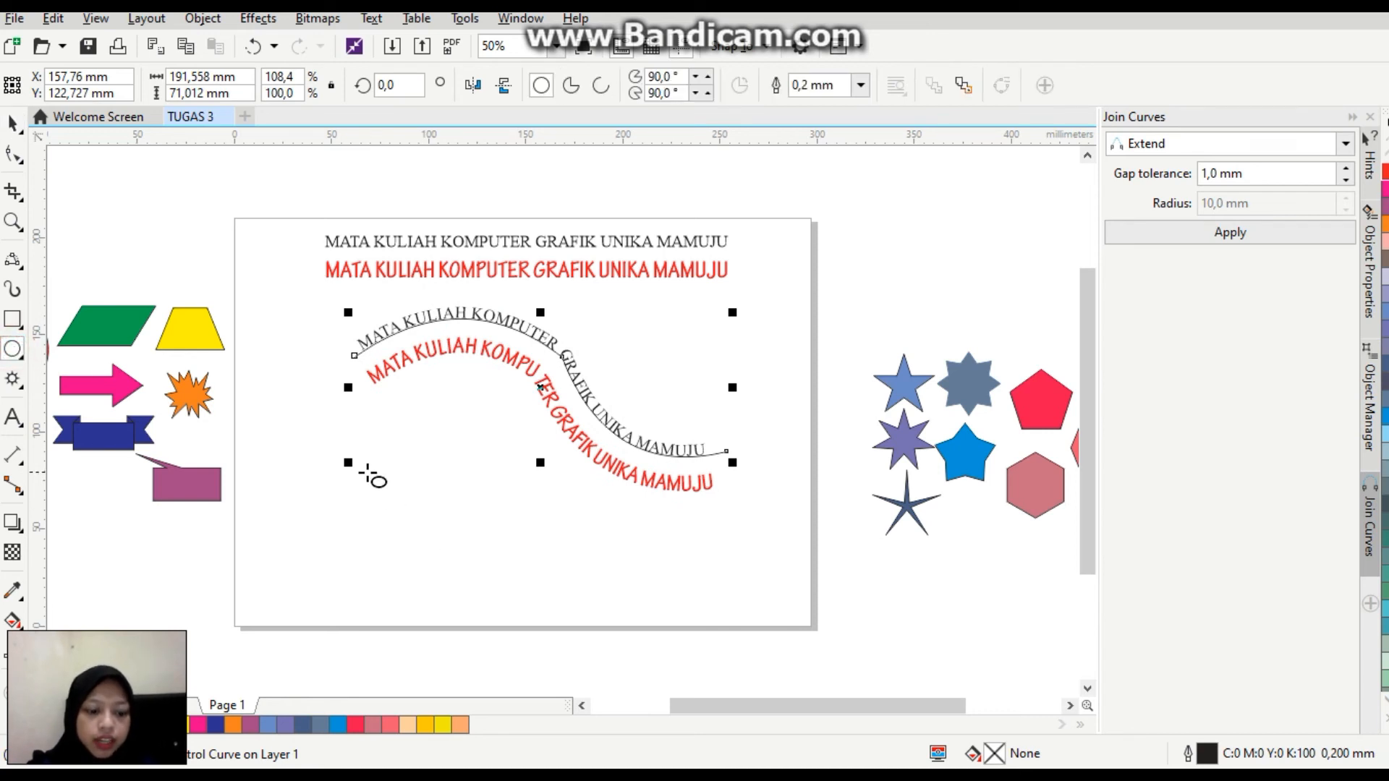